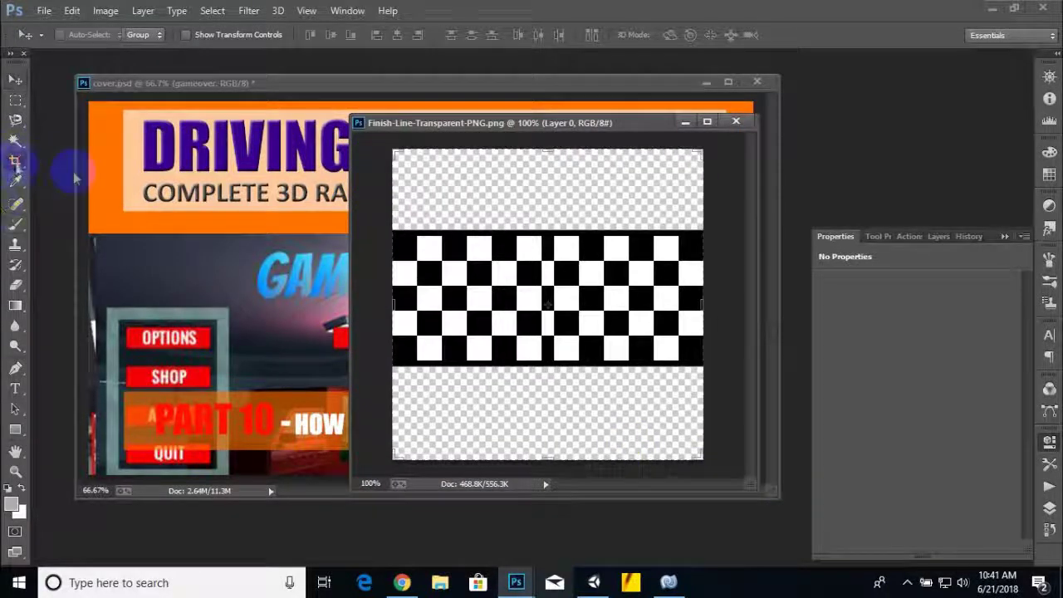
Crop the finish-line image to the checkered band, removing the transparent areas above and below it
{"action": "left_click", "coordinate": [14, 161]}
{"action": "scroll", "coordinate": [543, 236], "scroll_direction": "up", "scroll_amount": 2, "text": "alt"}
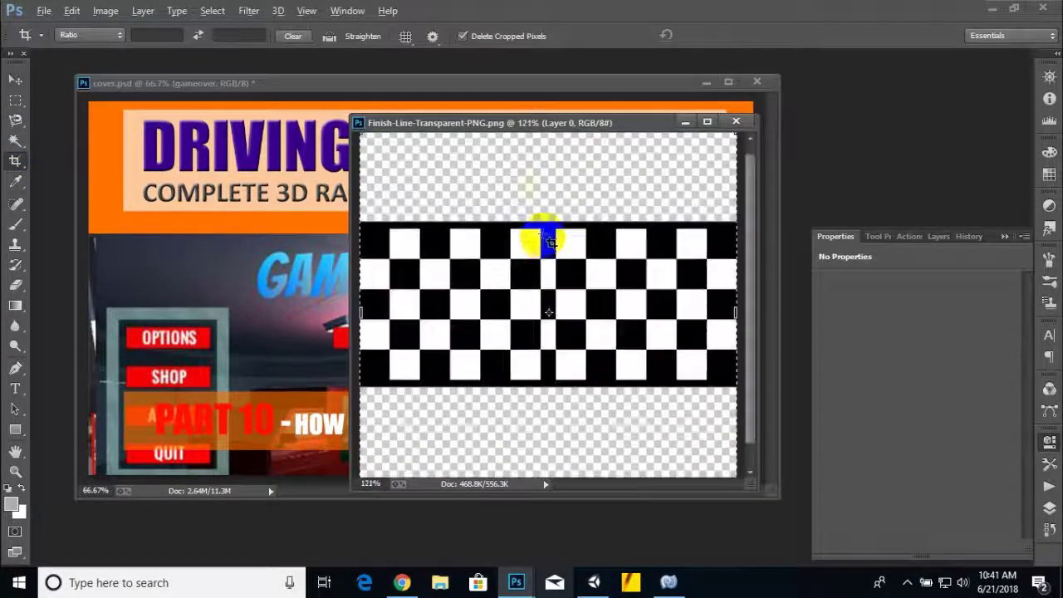
{"action": "scroll", "coordinate": [544, 171], "scroll_direction": "down", "scroll_amount": 3, "text": "alt"}
{"action": "left_click_drag", "start_coordinate": [548, 167], "coordinate": [552, 198]}
{"action": "left_click_drag", "start_coordinate": [556, 407], "coordinate": [545, 366]}
{"action": "key", "text": "Return"}
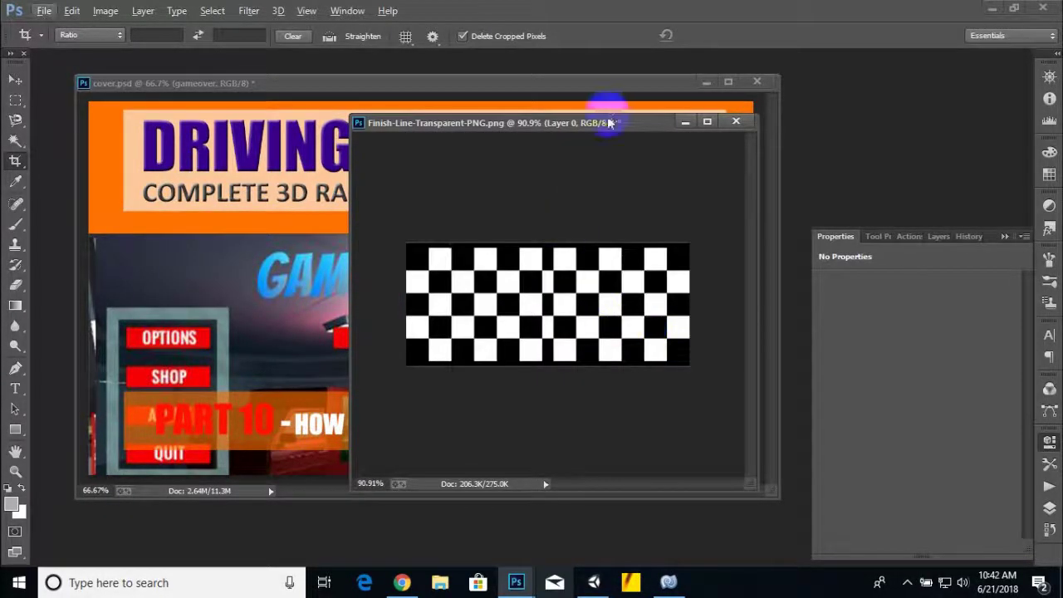
Draw a solid black rectangle about 272 by 75 px in the middle of the checkered band
{"action": "left_click_drag", "start_coordinate": [350, 197], "coordinate": [177, 228]}
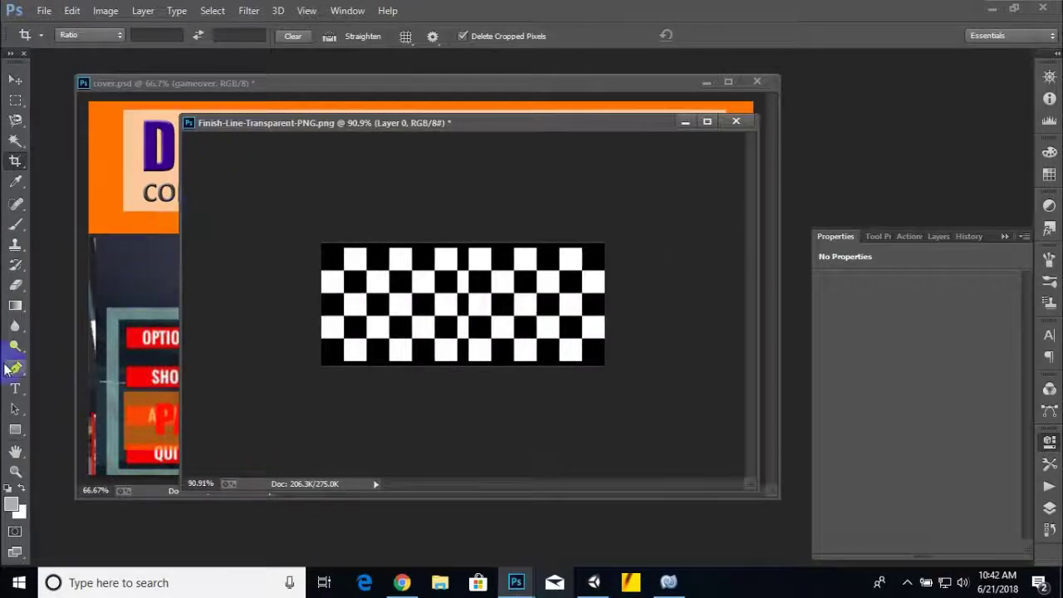
{"action": "left_click", "coordinate": [15, 430]}
{"action": "scroll", "coordinate": [336, 279], "scroll_direction": "up", "scroll_amount": 1, "text": "alt"}
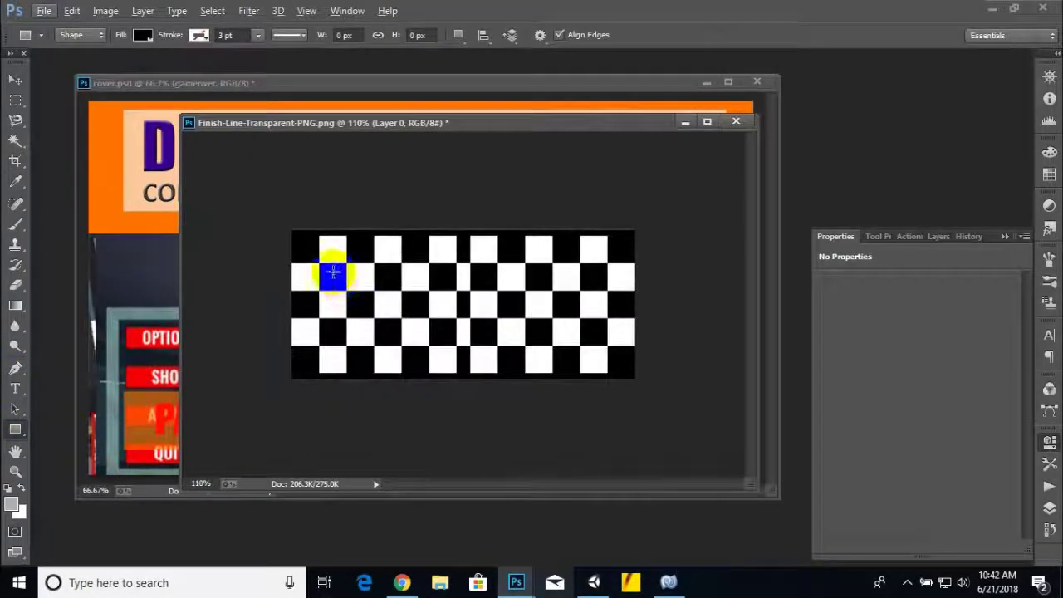
{"action": "left_click", "coordinate": [333, 272]}
{"action": "left_click", "coordinate": [491, 238]}
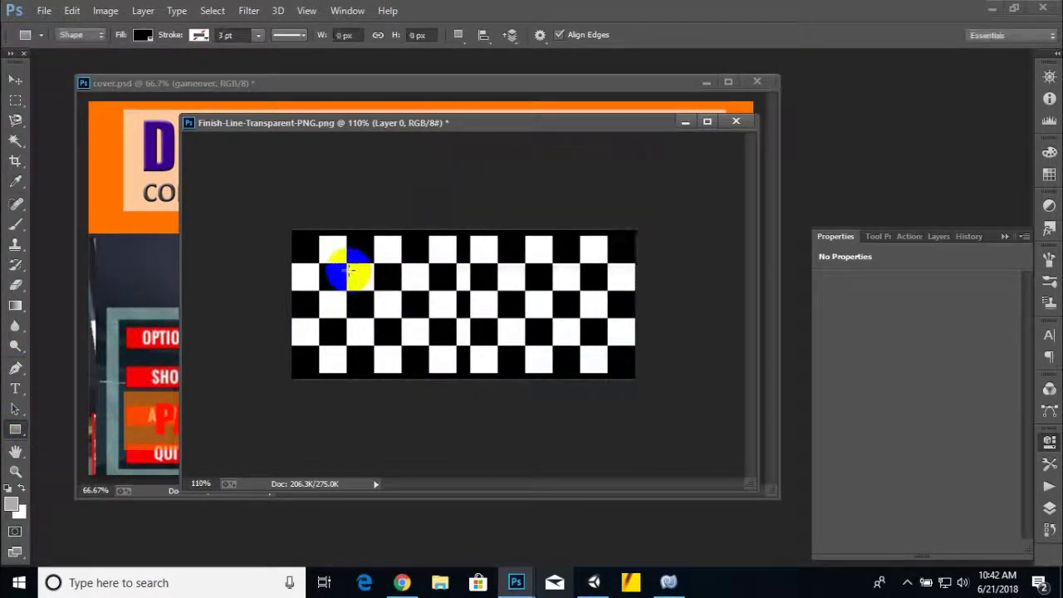
{"action": "left_click_drag", "start_coordinate": [345, 273], "coordinate": [580, 337]}
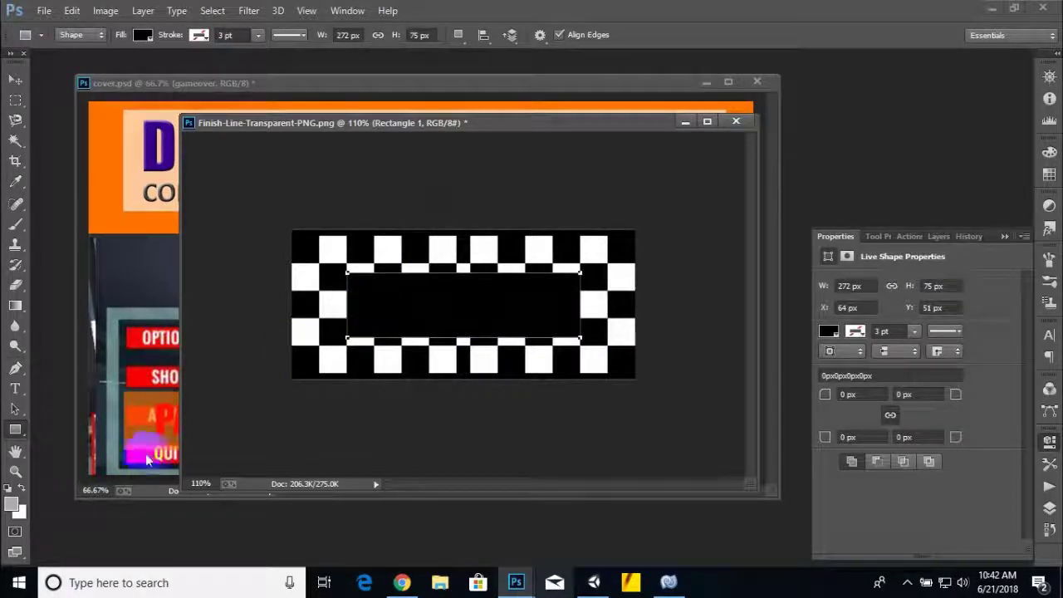
{"action": "left_click", "coordinate": [13, 503]}
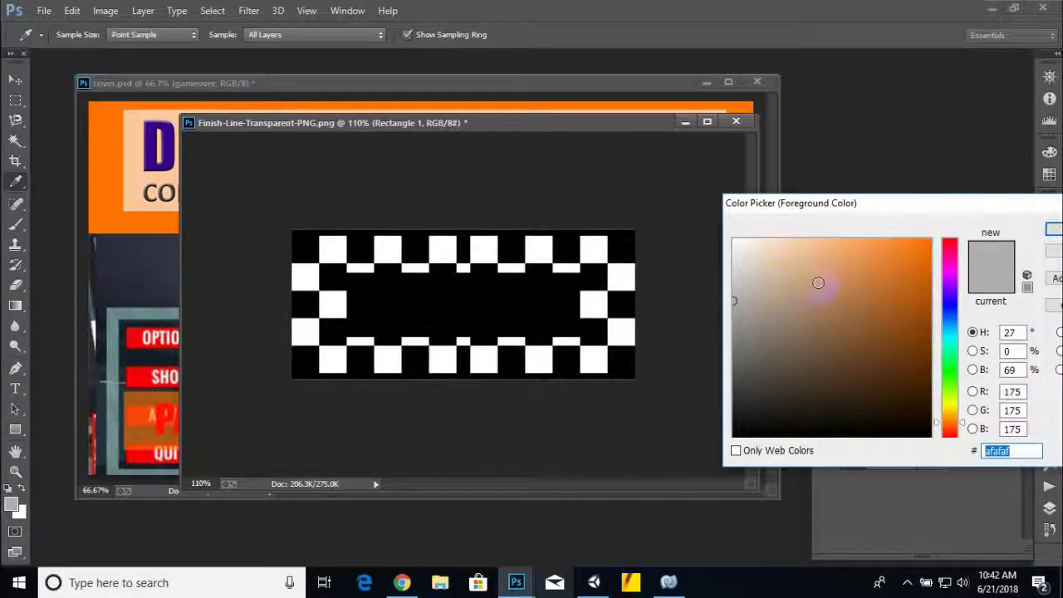
{"action": "left_click", "coordinate": [1041, 252]}
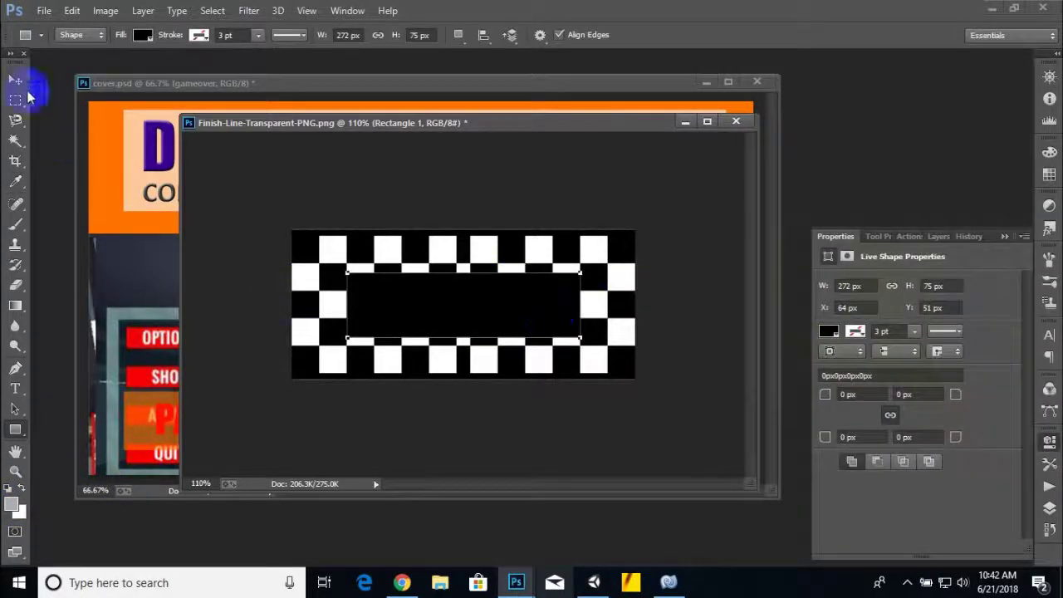
Add the text "FINISH" in the Impact font near the top center of the checkered band
{"action": "left_click", "coordinate": [14, 82]}
{"action": "left_click", "coordinate": [12, 395]}
{"action": "left_click", "coordinate": [476, 242]}
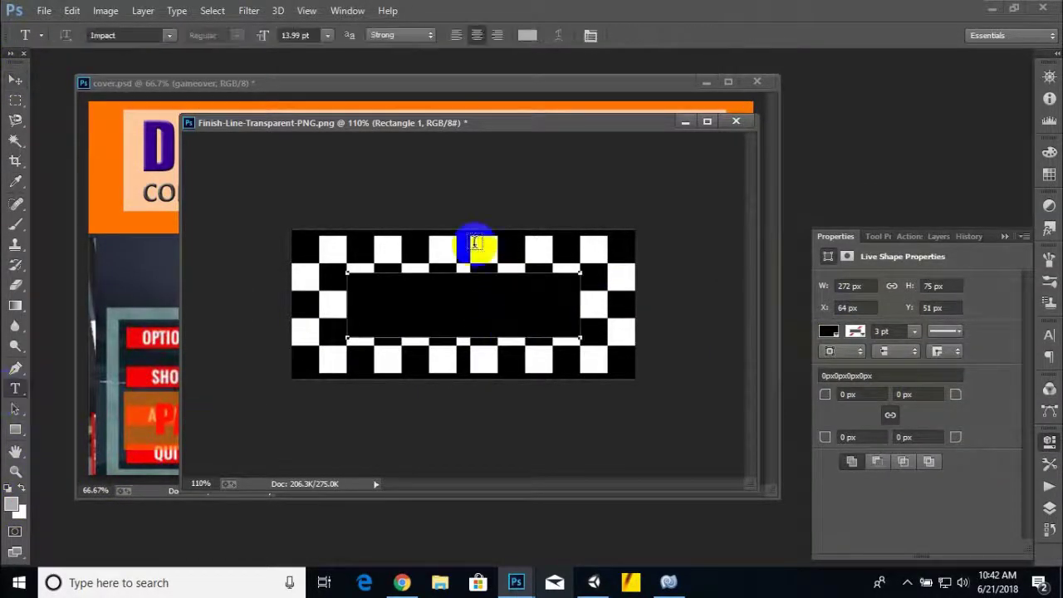
{"action": "left_click", "coordinate": [460, 259]}
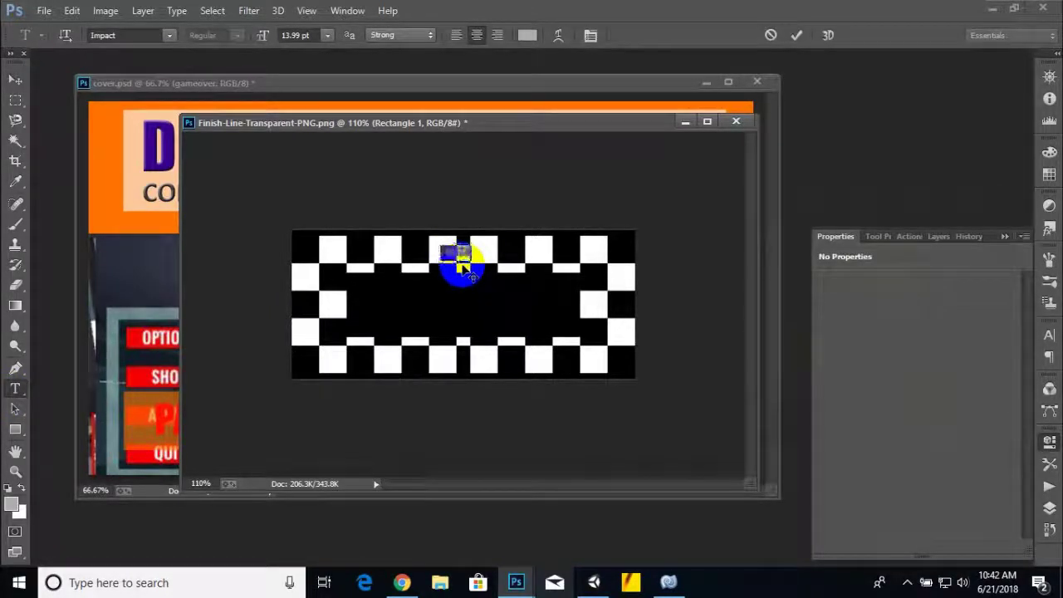
{"action": "left_click", "coordinate": [107, 224]}
Set the FINISH text color to teal 009f99
{"action": "left_click", "coordinate": [12, 503]}
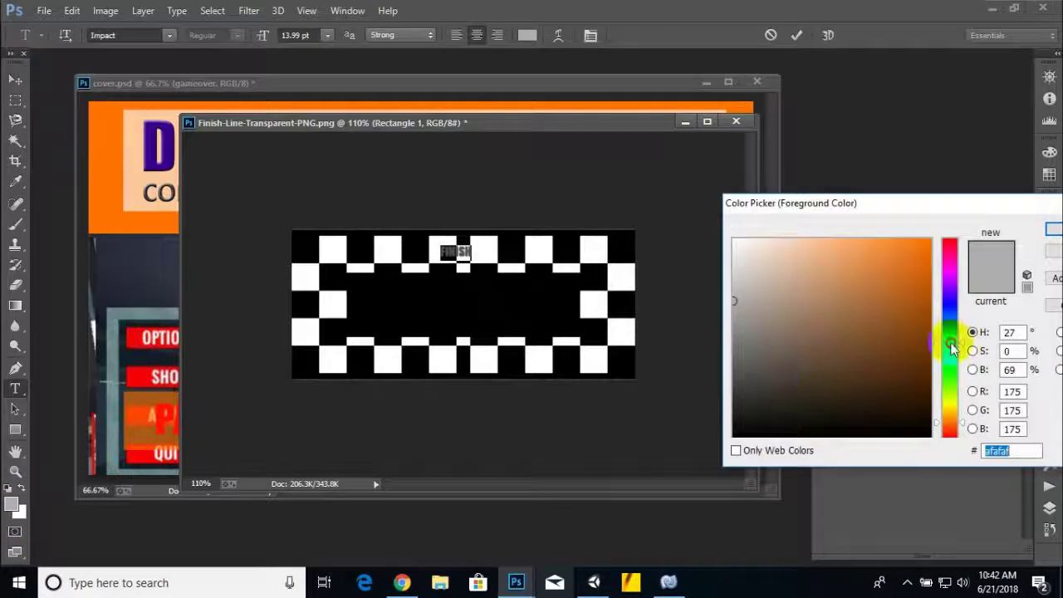
{"action": "left_click", "coordinate": [951, 339]}
{"action": "left_click_drag", "start_coordinate": [915, 258], "coordinate": [948, 221]}
{"action": "left_click_drag", "start_coordinate": [891, 293], "coordinate": [946, 313]}
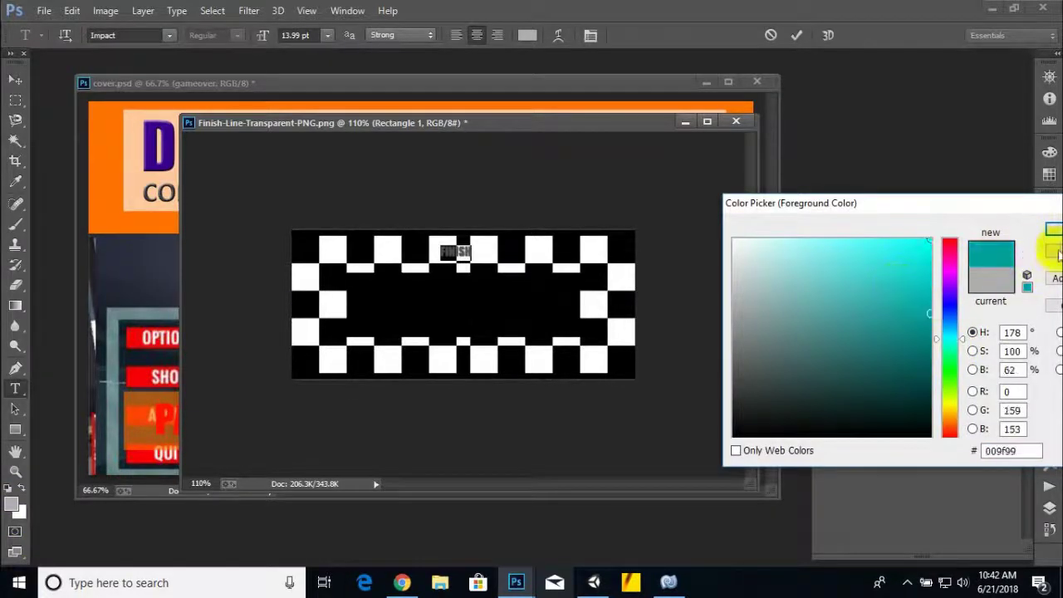
{"action": "left_click", "coordinate": [1052, 229]}
Scale the FINISH text to about 411% and center it over the black rectangle
{"action": "left_click", "coordinate": [15, 79]}
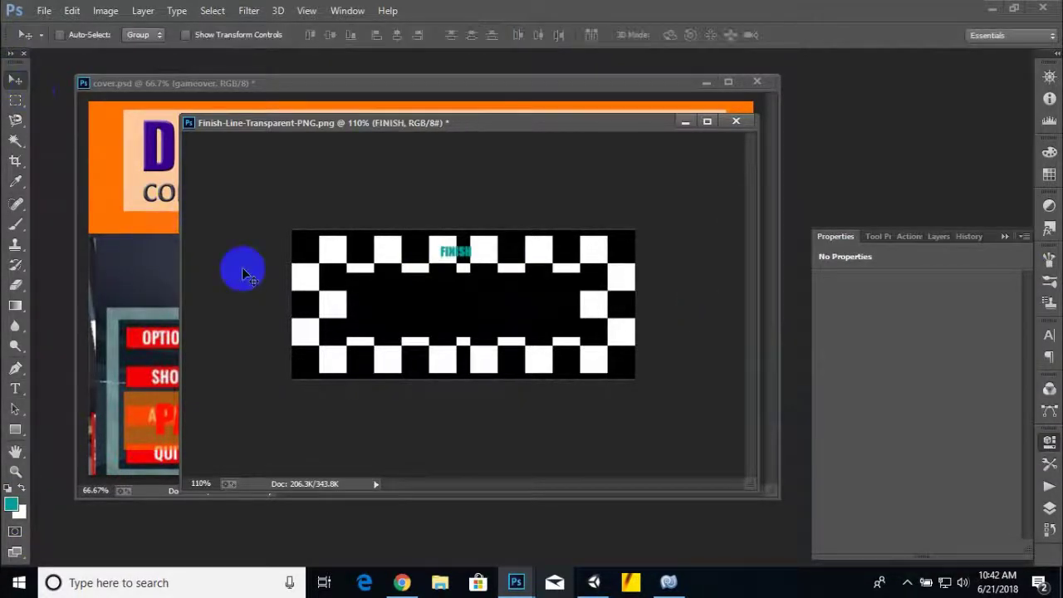
{"action": "key", "text": "ctrl+t"}
{"action": "left_click_drag", "start_coordinate": [475, 261], "coordinate": [506, 290]}
{"action": "scroll", "coordinate": [462, 305], "scroll_direction": "up", "scroll_amount": 4, "text": "alt"}
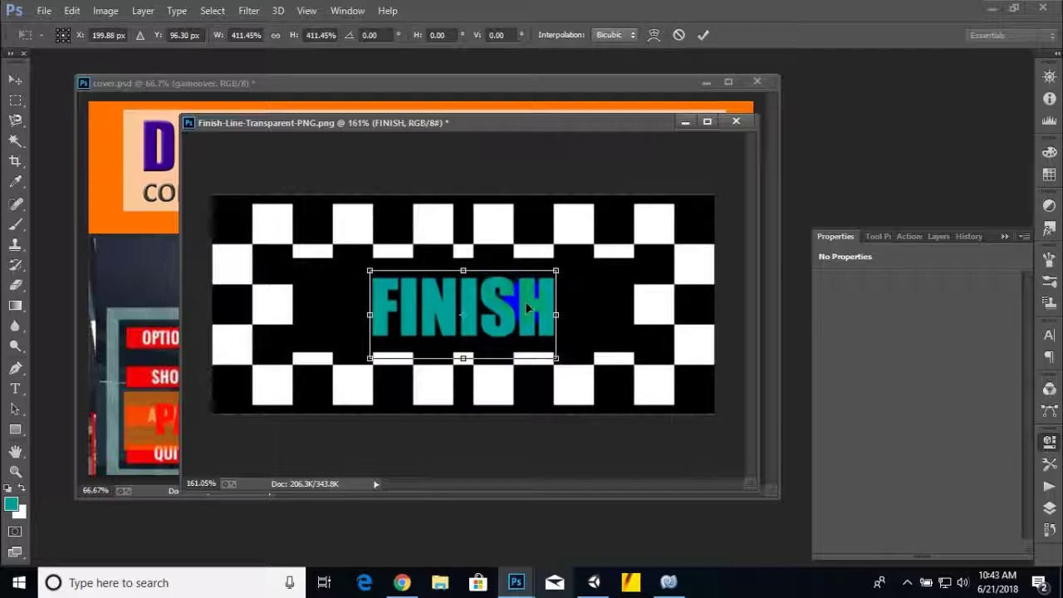
{"action": "key", "text": "Return"}
Open the blending options of the FINISH text layer and enable Bevel & Emboss
{"action": "left_click", "coordinate": [938, 236]}
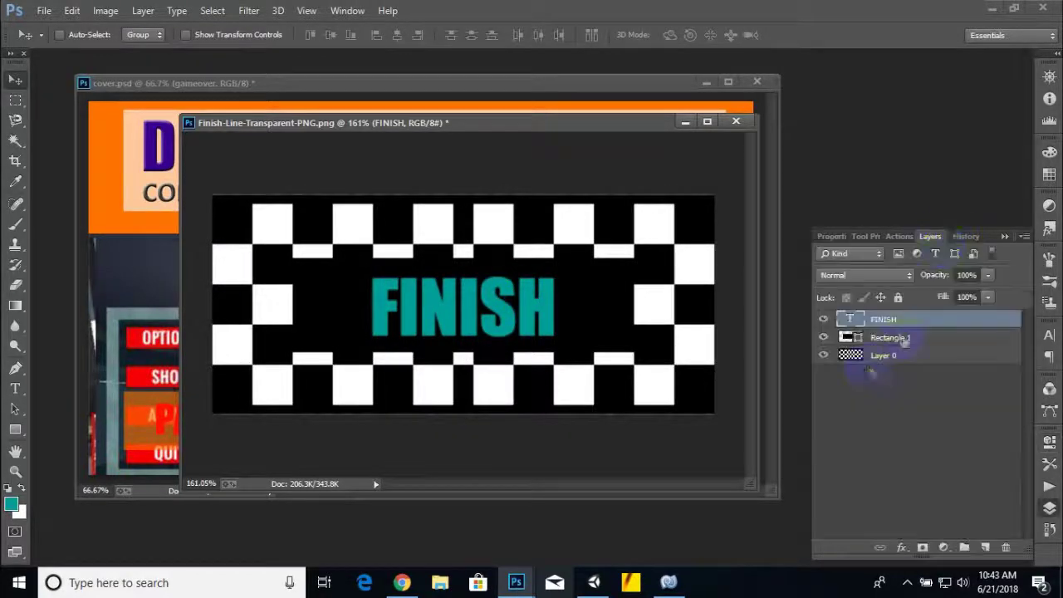
{"action": "right_click", "coordinate": [887, 326]}
{"action": "left_click", "coordinate": [591, 102]}
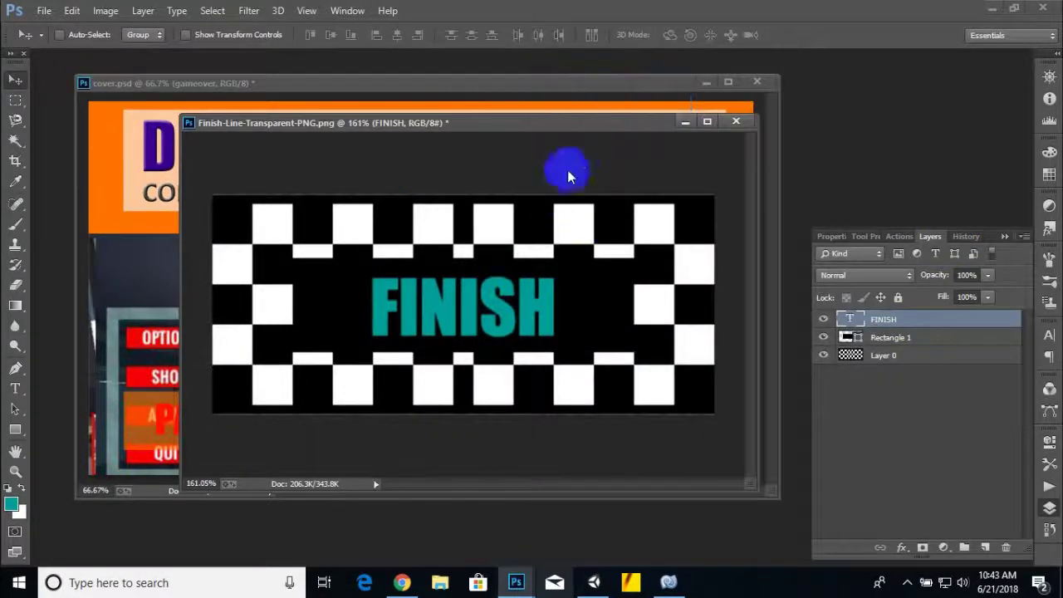
{"action": "left_click", "coordinate": [549, 251]}
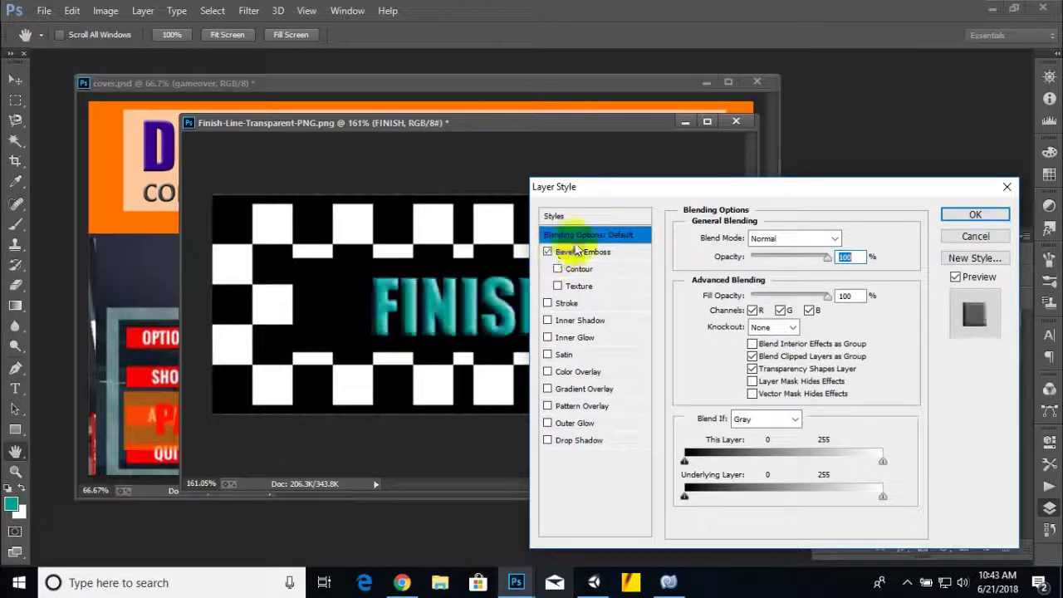
{"action": "left_click_drag", "start_coordinate": [675, 185], "coordinate": [754, 152]}
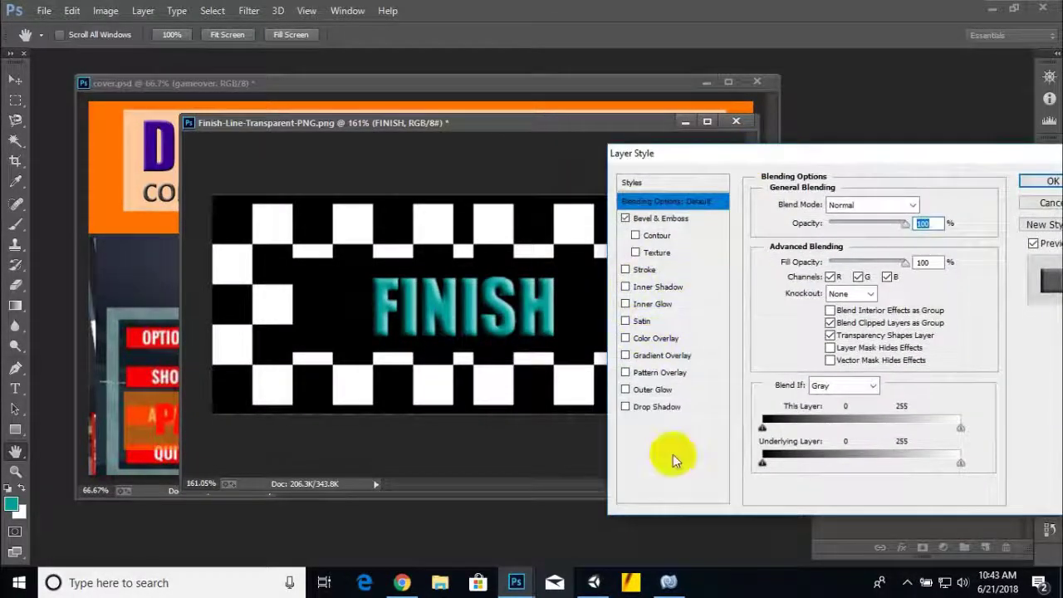
Try a white drop shadow with 4% spread and an increased size on the FINISH text
{"action": "left_click", "coordinate": [651, 407]}
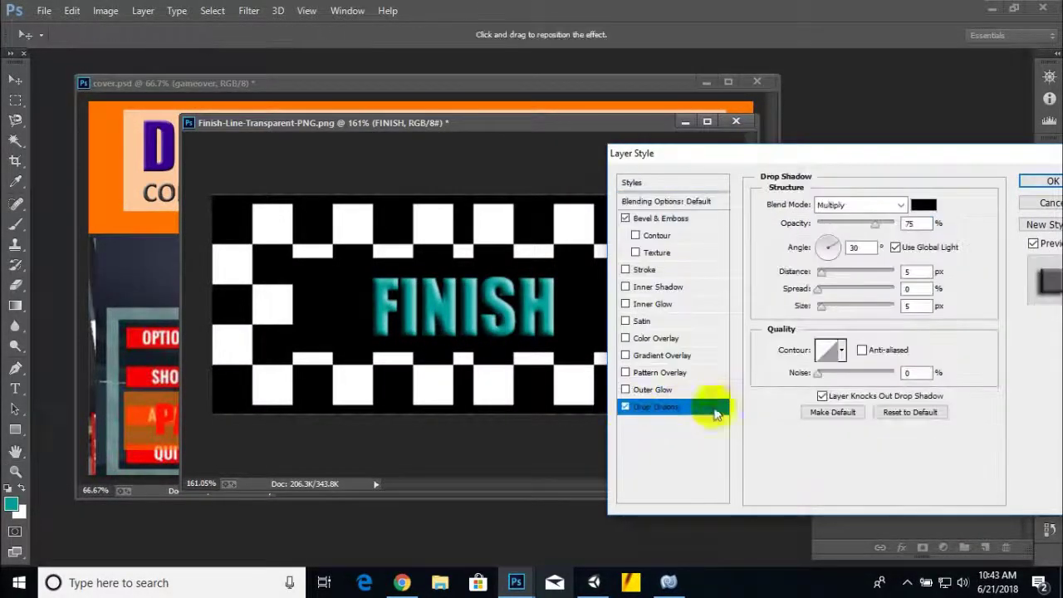
{"action": "left_click", "coordinate": [913, 204]}
{"action": "left_click", "coordinate": [723, 242]}
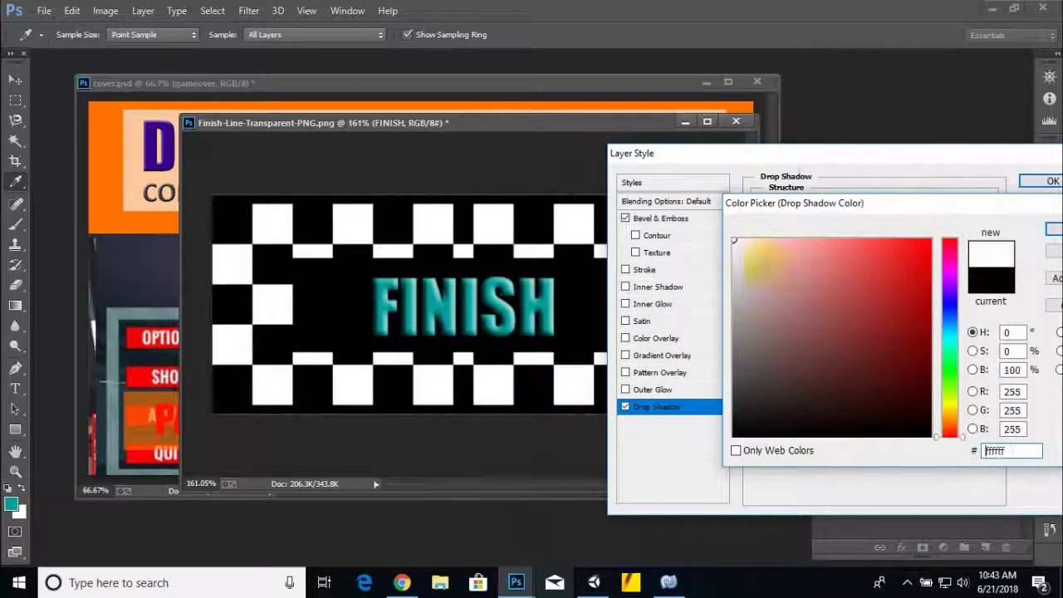
{"action": "left_click_drag", "start_coordinate": [942, 208], "coordinate": [819, 198]}
{"action": "left_click", "coordinate": [988, 223]}
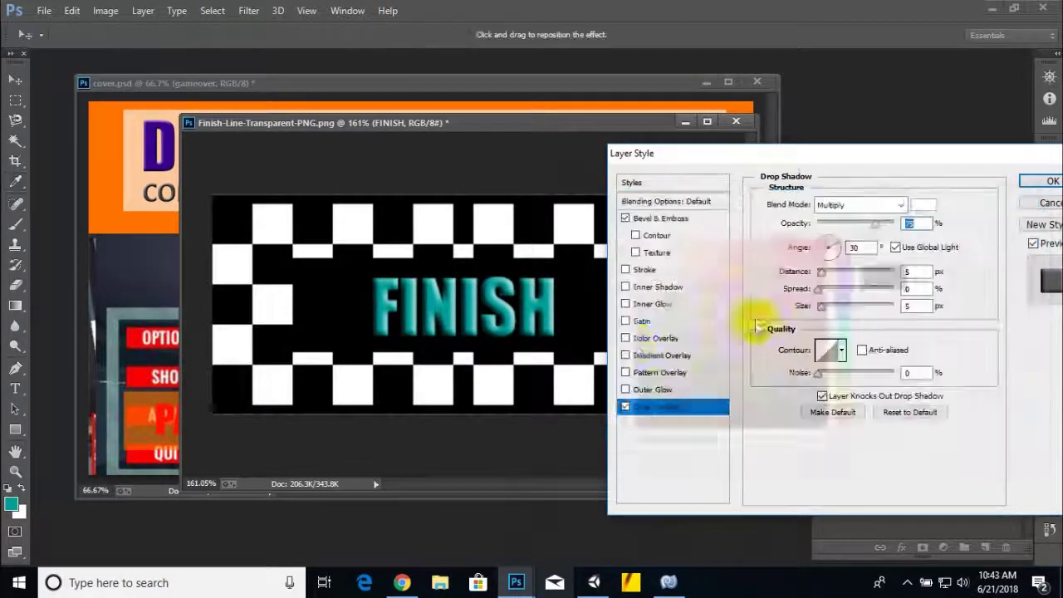
{"action": "left_click", "coordinate": [821, 289]}
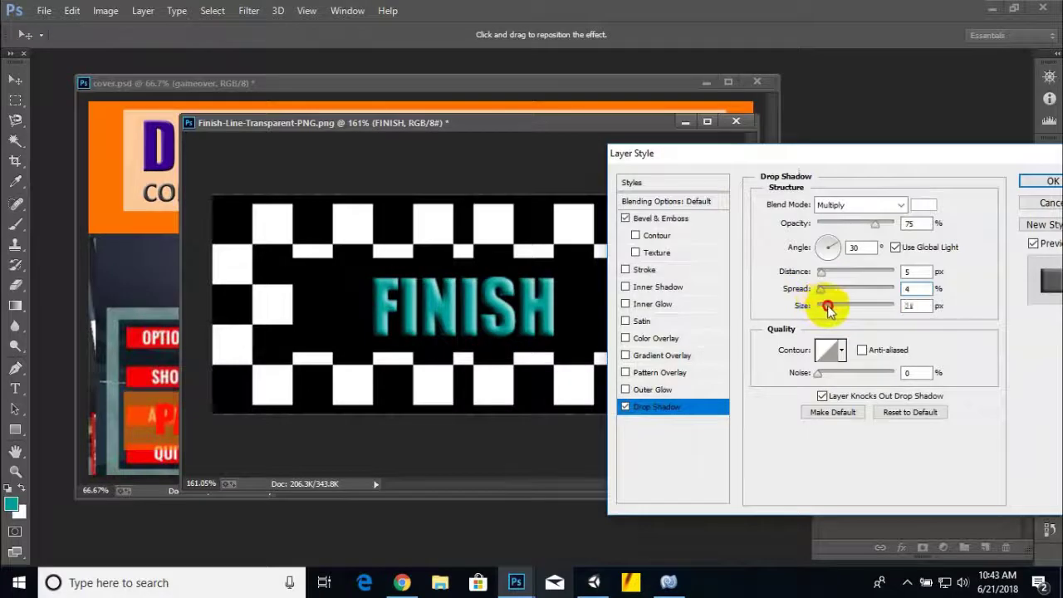
{"action": "mouse_move", "coordinate": [827, 308]}
{"action": "left_mouse_down"}
{"action": "mouse_move", "coordinate": [671, 407]}
{"action": "mouse_move", "coordinate": [838, 318]}
{"action": "left_mouse_up"}
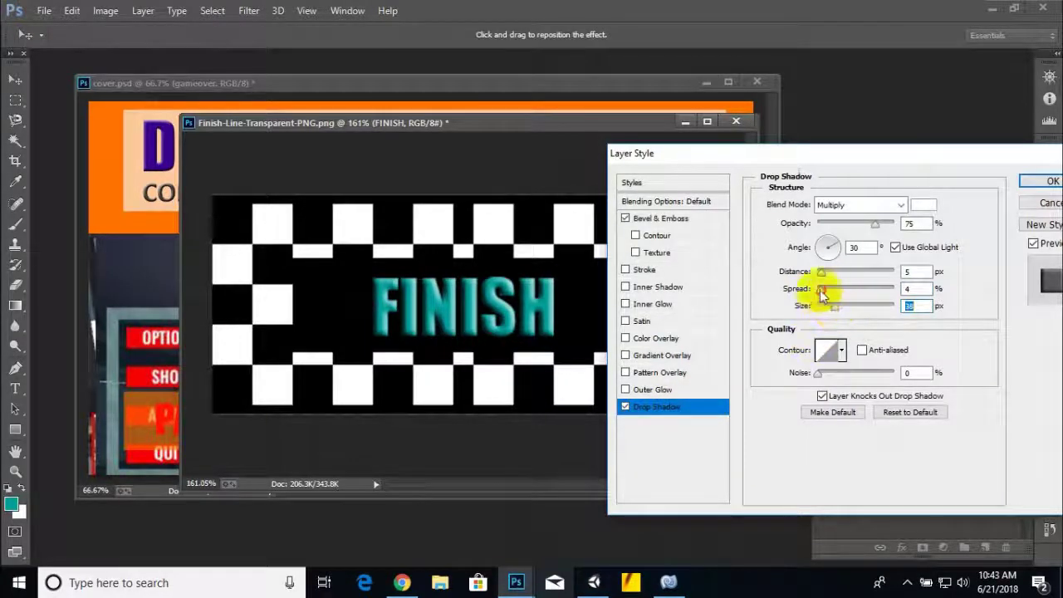
Try an outer glow, disable it together with the drop shadow, and apply the layer style with only Bevel & Emboss
{"action": "left_click", "coordinate": [653, 389]}
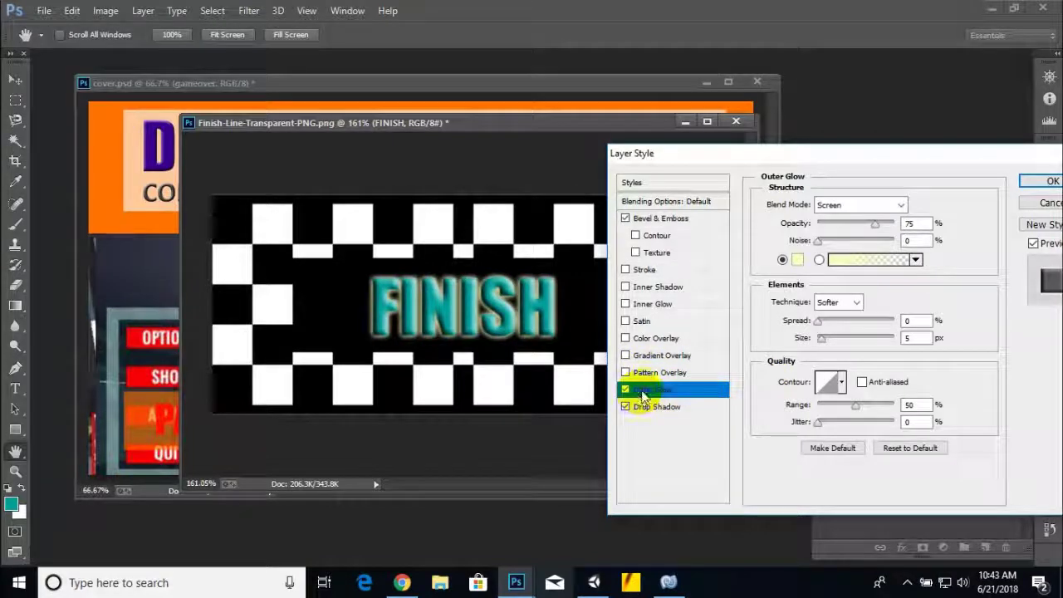
{"action": "left_click", "coordinate": [625, 390]}
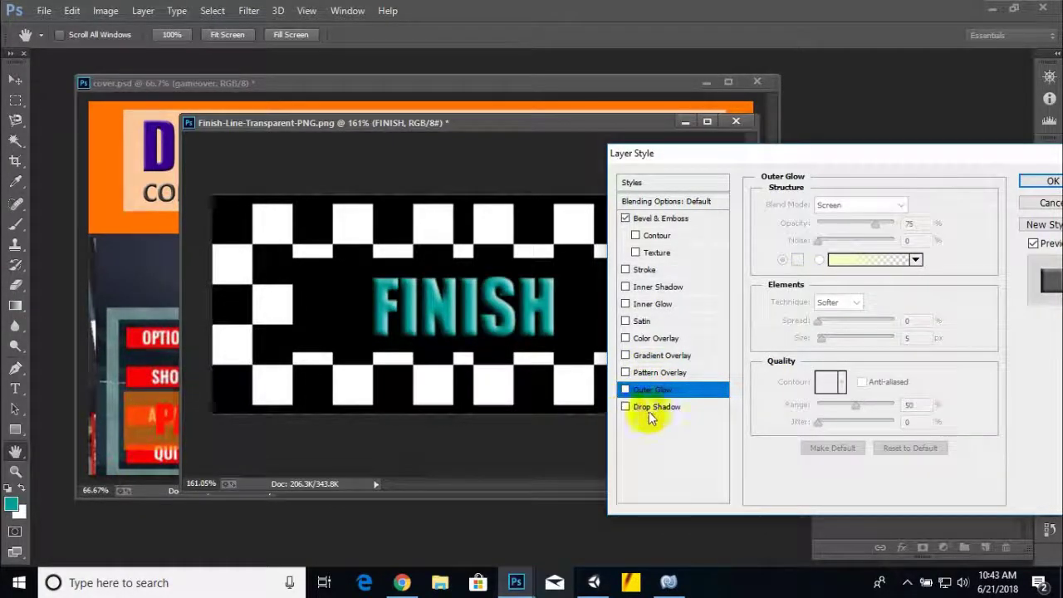
{"action": "left_click_drag", "start_coordinate": [940, 151], "coordinate": [645, 178]}
{"action": "left_click", "coordinate": [752, 213]}
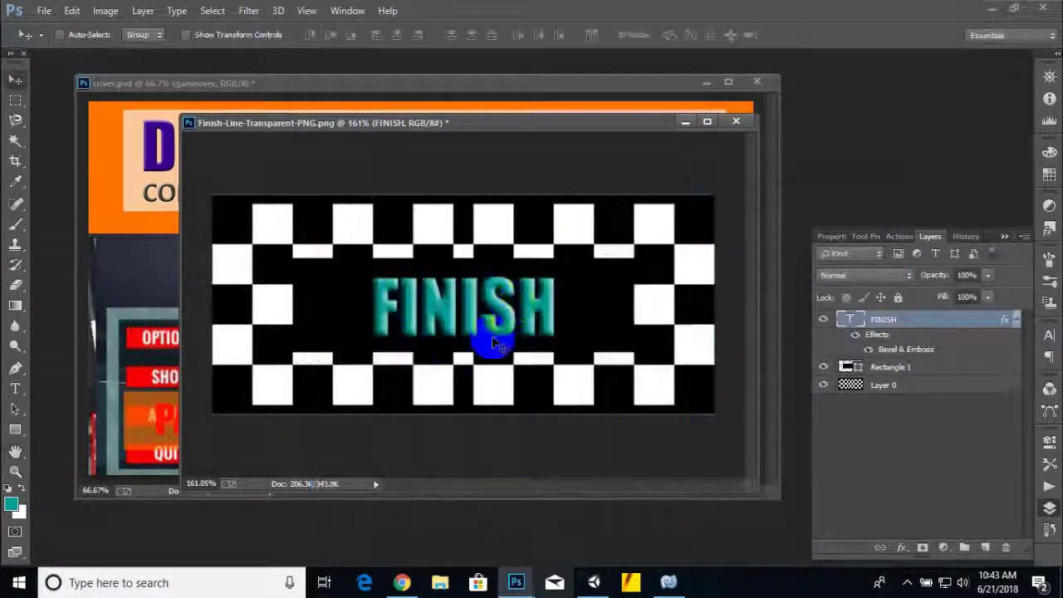
Save a copy of the image on the Desktop as a JPEG named finishtext with maximum quality 12
{"action": "left_click", "coordinate": [39, 12]}
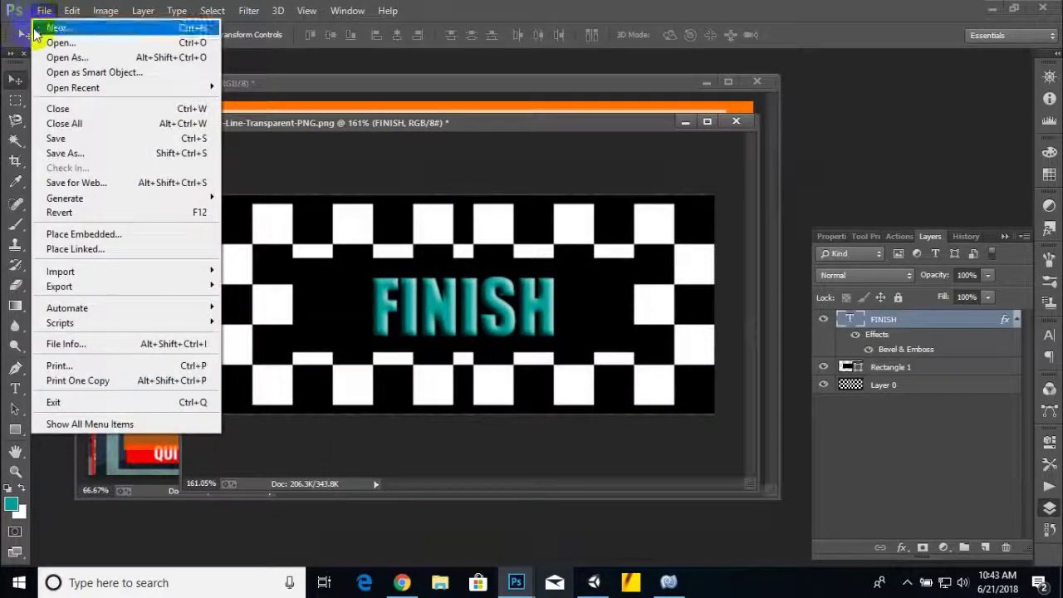
{"action": "left_click", "coordinate": [72, 149]}
{"action": "left_click", "coordinate": [320, 313]}
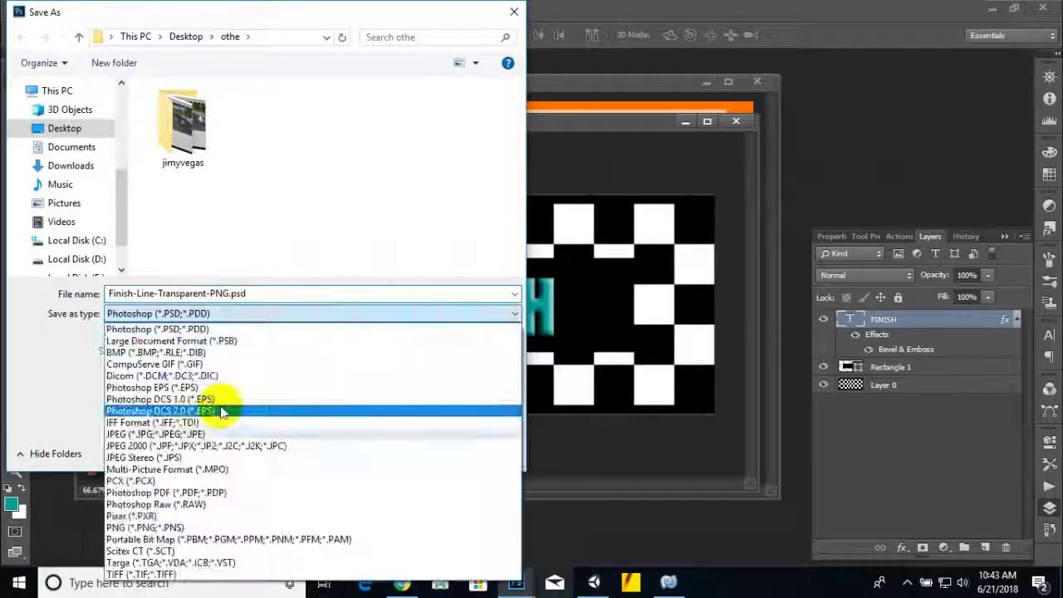
{"action": "left_click", "coordinate": [181, 435]}
{"action": "left_click", "coordinate": [184, 36]}
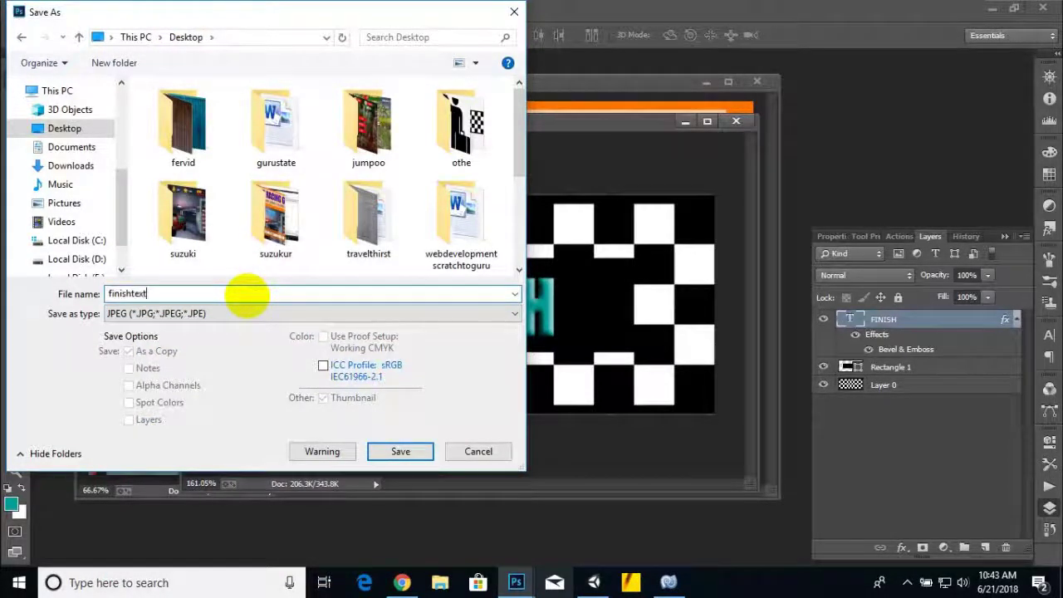
{"action": "key", "text": "Return"}
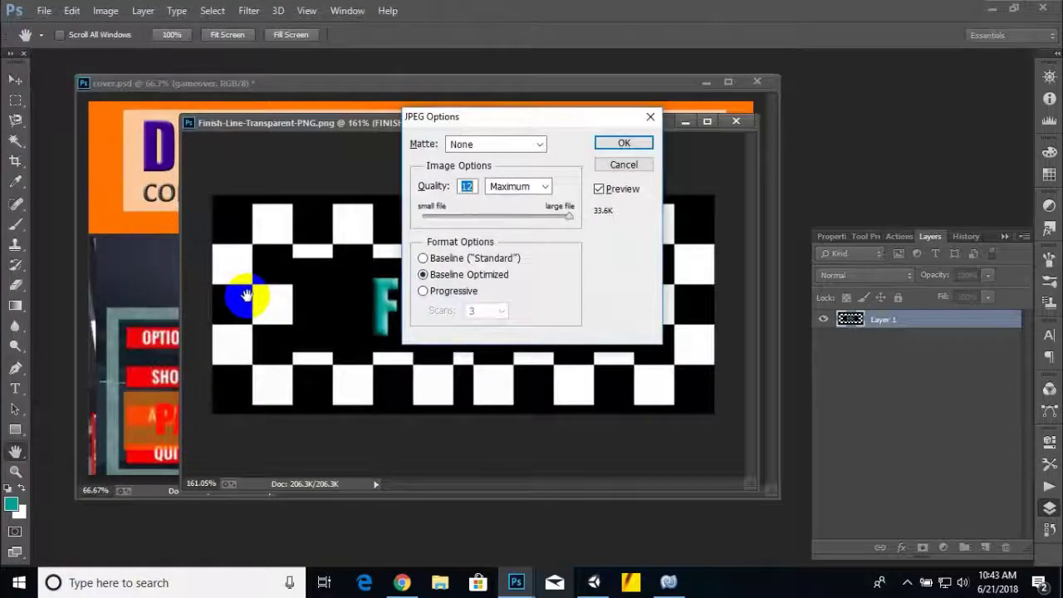
{"action": "left_click", "coordinate": [622, 144]}
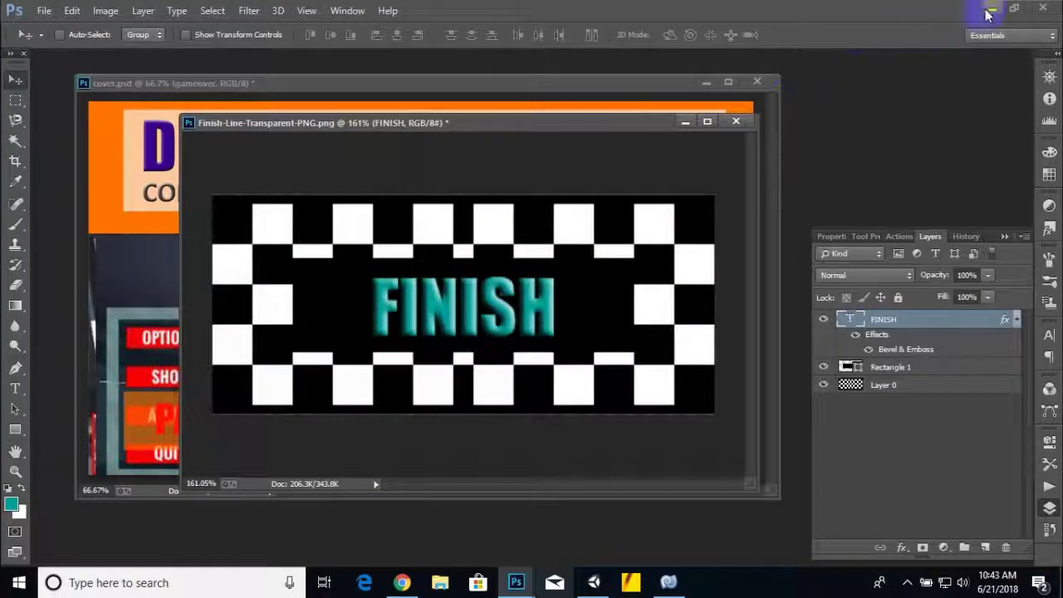
Switch to the suzukur project in Unity, collapse RoadArchitectSystem1 in the hierarchy, and browse the Assets folders
{"action": "left_click", "coordinate": [989, 12]}
{"action": "left_click", "coordinate": [1048, 12]}
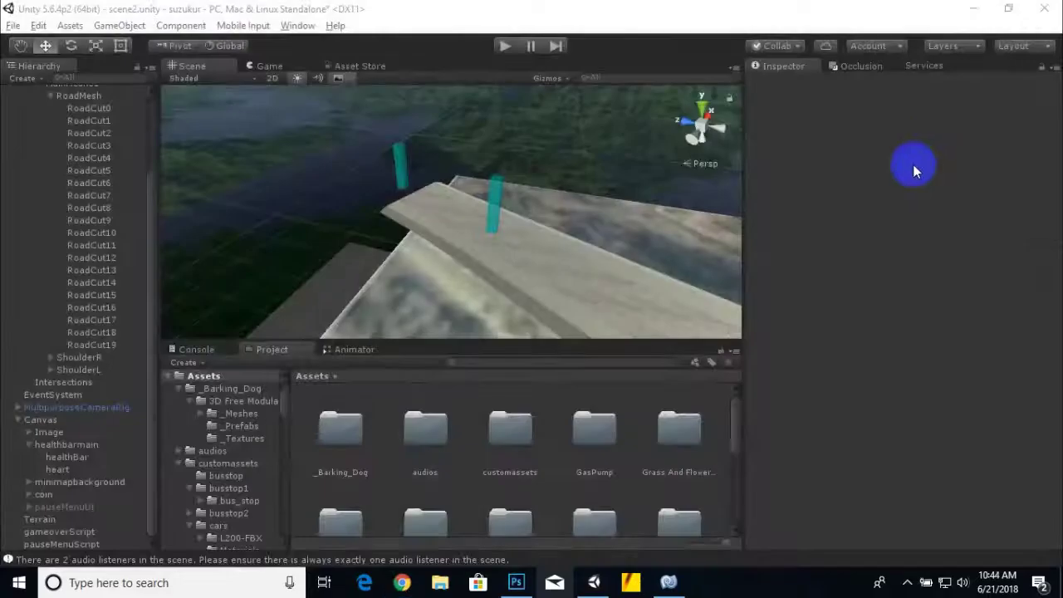
{"action": "scroll", "coordinate": [390, 452], "scroll_direction": "down", "scroll_amount": 1}
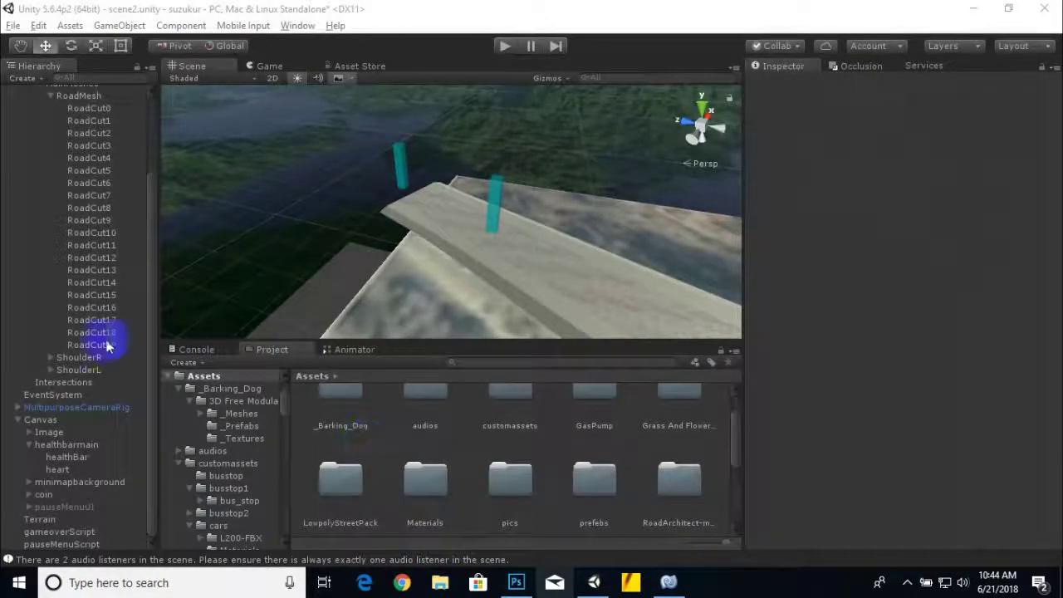
{"action": "scroll", "coordinate": [108, 345], "scroll_direction": "up", "scroll_amount": 5}
{"action": "left_click", "coordinate": [18, 141]}
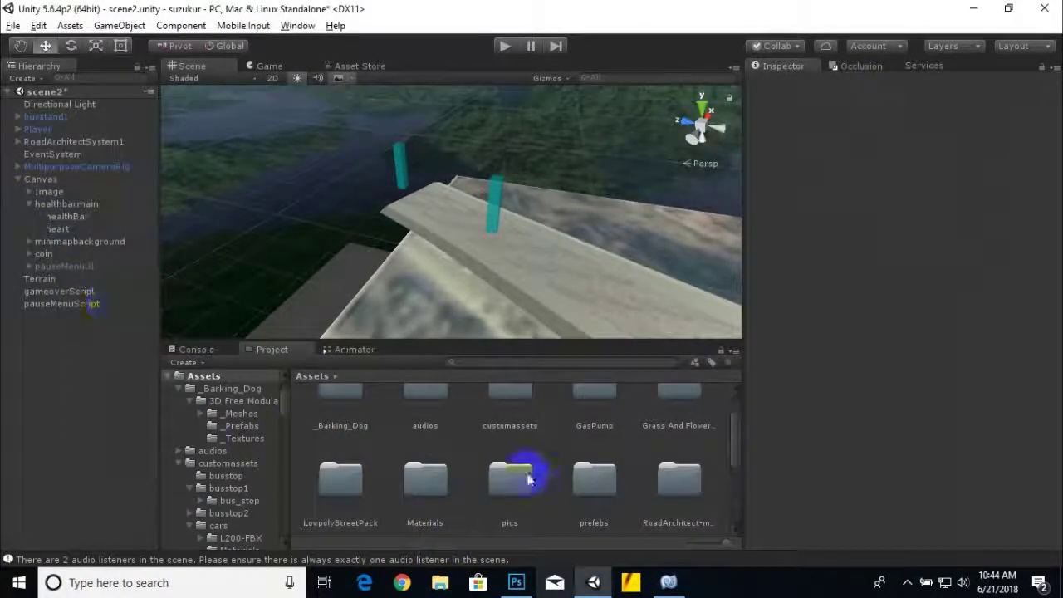
{"action": "scroll", "coordinate": [523, 465], "scroll_direction": "down", "scroll_amount": 1}
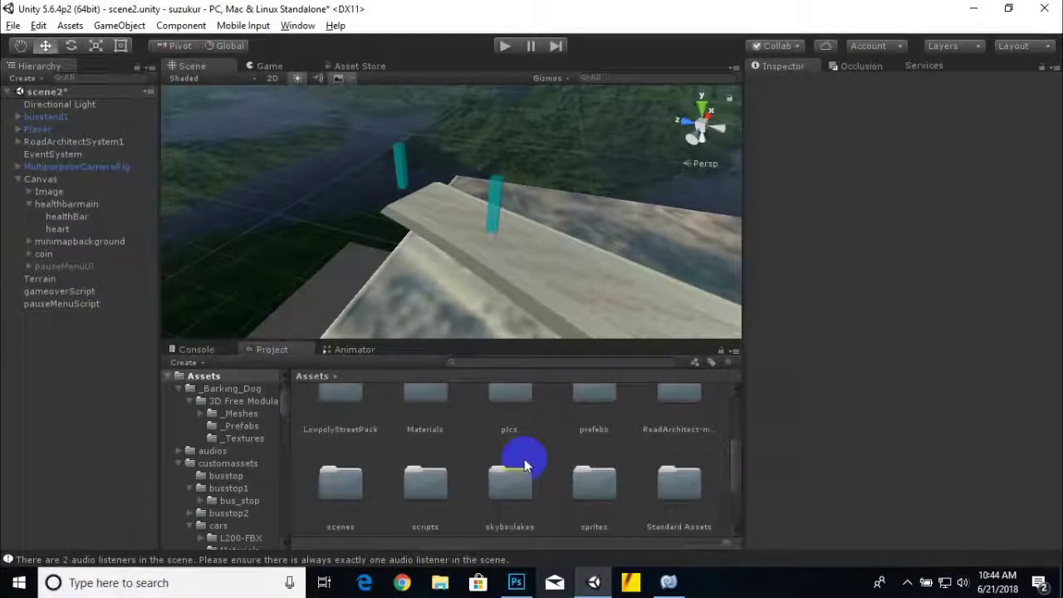
Open the pics folder in the project's Assets and look through its contents
{"action": "double_click", "coordinate": [513, 402]}
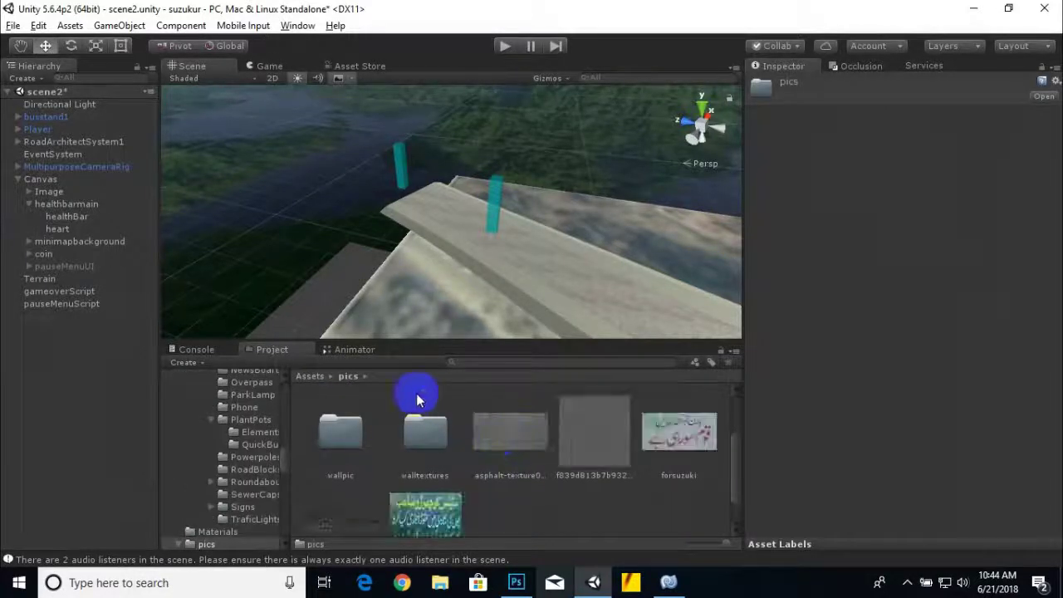
{"action": "left_click", "coordinate": [309, 375]}
{"action": "scroll", "coordinate": [532, 460], "scroll_direction": "down", "scroll_amount": 1}
{"action": "left_click", "coordinate": [595, 398]}
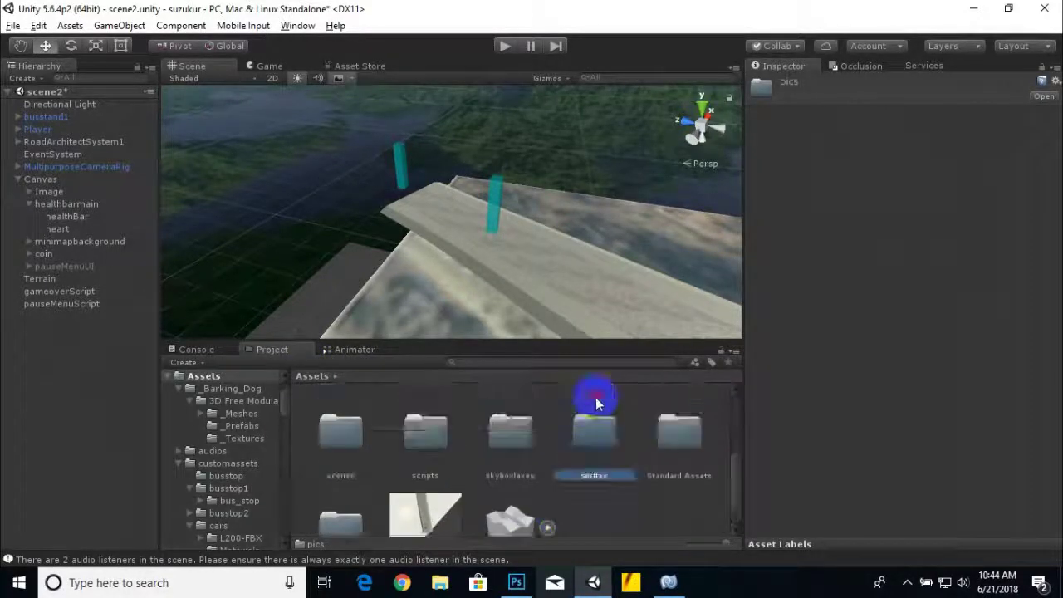
{"action": "scroll", "coordinate": [444, 487], "scroll_direction": "up", "scroll_amount": 2}
{"action": "double_click", "coordinate": [505, 492]}
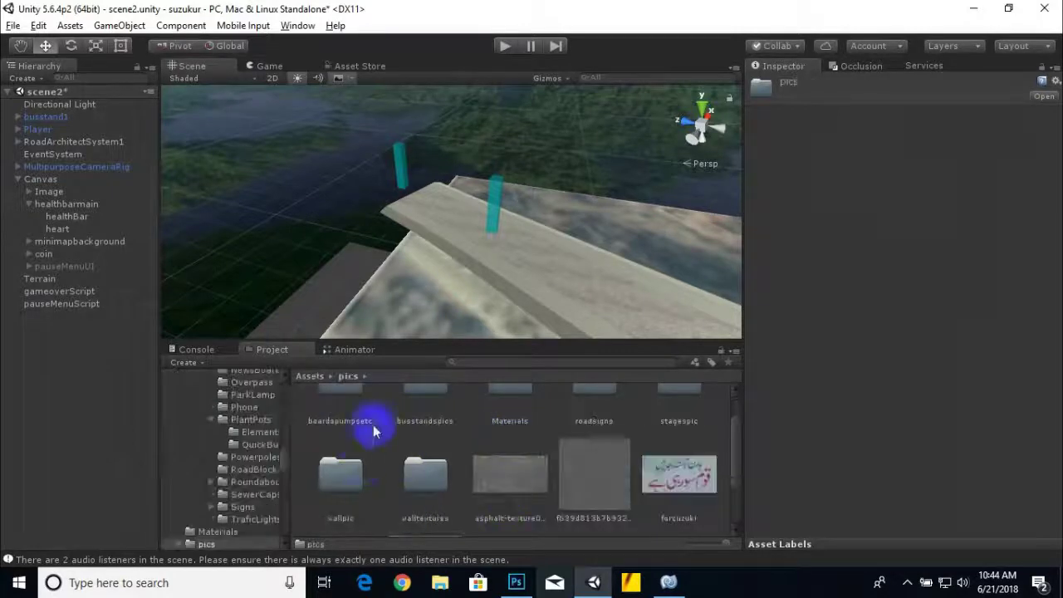
{"action": "scroll", "coordinate": [498, 473], "scroll_direction": "down", "scroll_amount": 2}
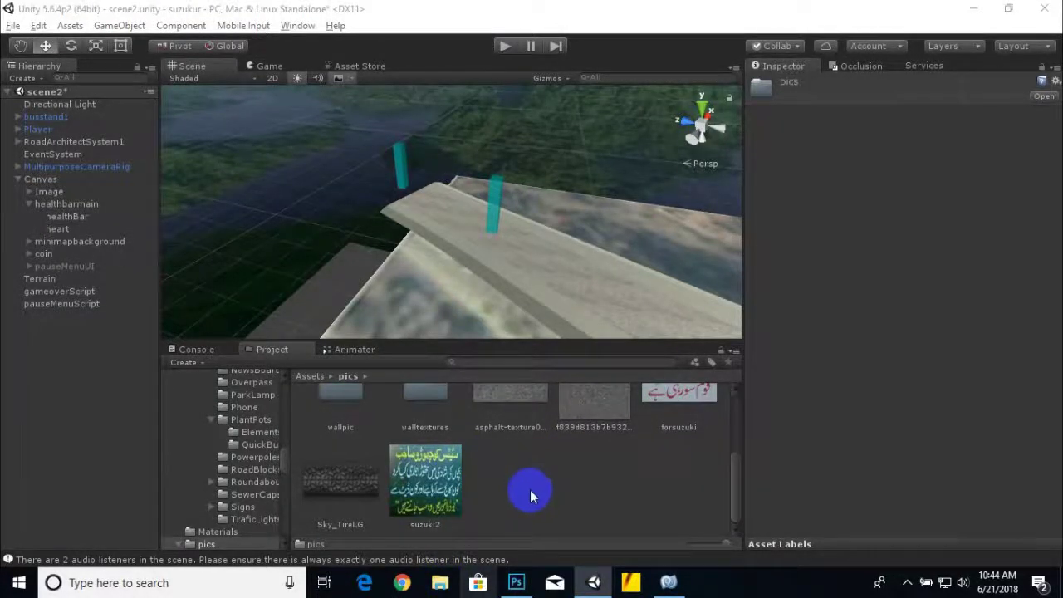
Import finishtexture.jpg from the Desktop into the project's pics folder
{"action": "key", "text": "super+e"}
{"action": "double_click", "coordinate": [212, 181]}
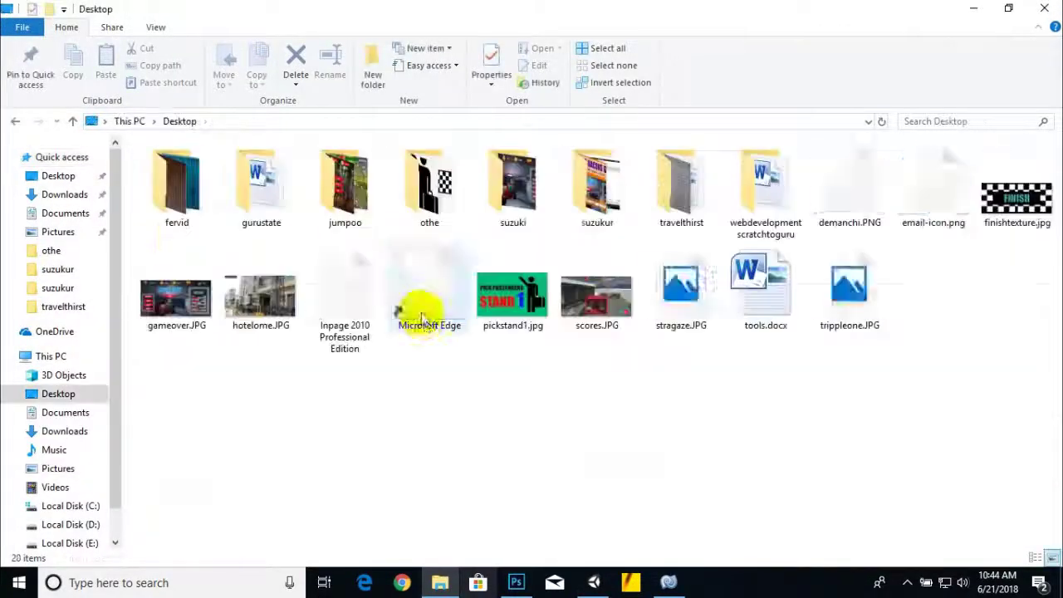
{"action": "left_click", "coordinate": [1016, 195]}
{"action": "left_click_drag", "start_coordinate": [893, 340], "coordinate": [612, 426]}
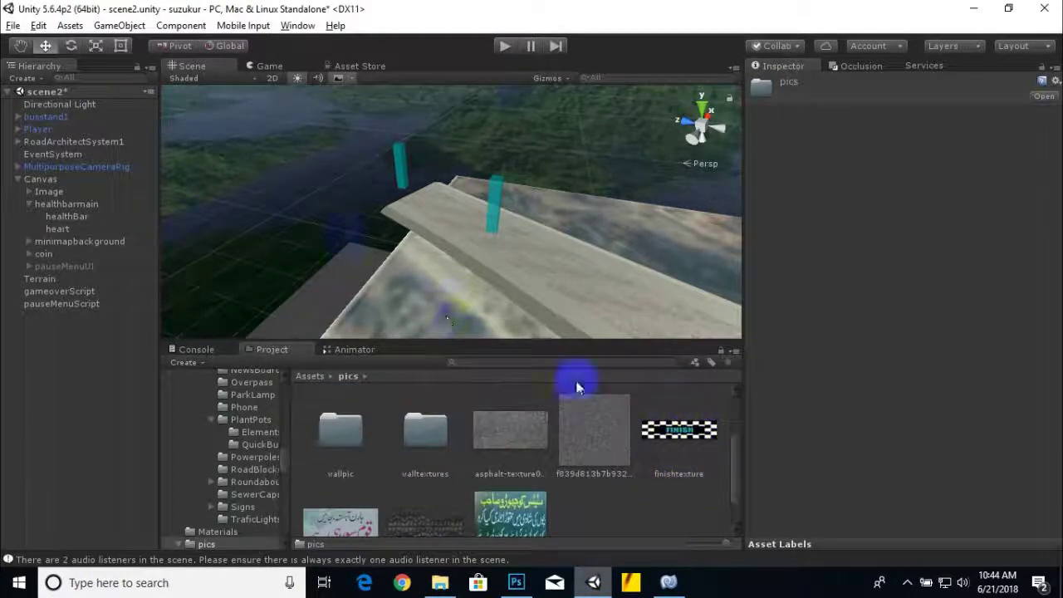
Create a cube at the end of the road and stretch it vertically to a Y scale of about 18.3
{"action": "scroll", "coordinate": [412, 201], "scroll_direction": "up", "scroll_amount": 1}
{"action": "left_click_drag", "start_coordinate": [386, 246], "coordinate": [320, 240], "text": "alt"}
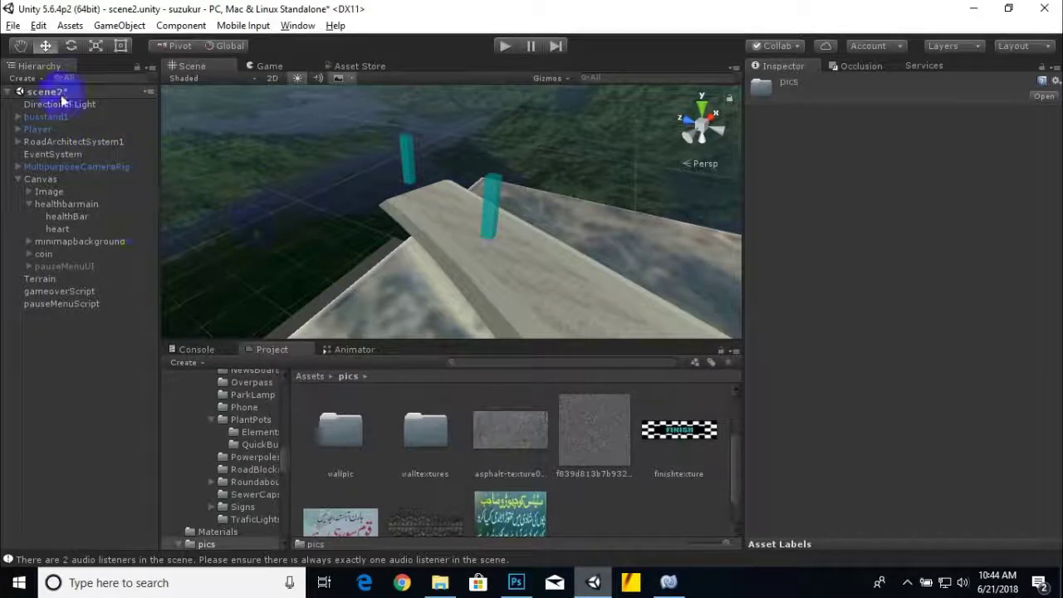
{"action": "left_click", "coordinate": [35, 80]}
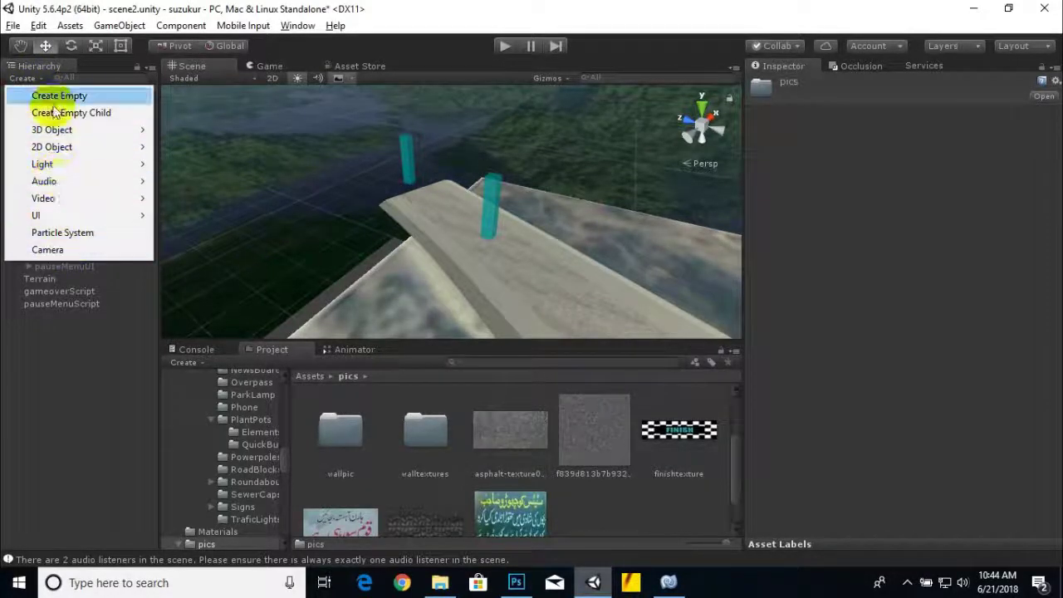
{"action": "mouse_move", "coordinate": [51, 129]}
{"action": "left_click", "coordinate": [193, 128]}
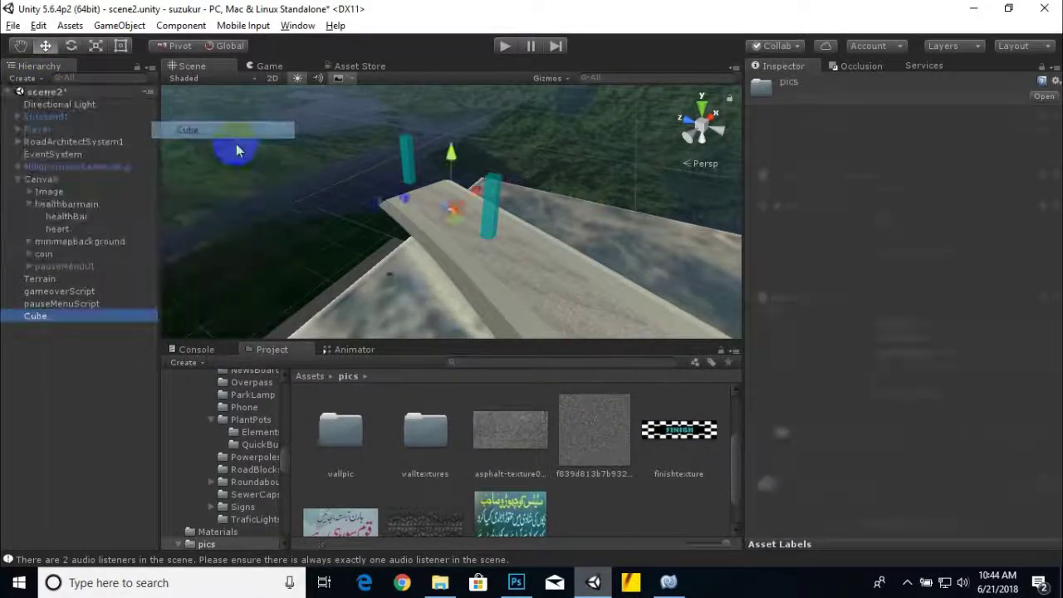
{"action": "left_click", "coordinate": [96, 46]}
{"action": "left_click_drag", "start_coordinate": [450, 164], "coordinate": [449, 103]}
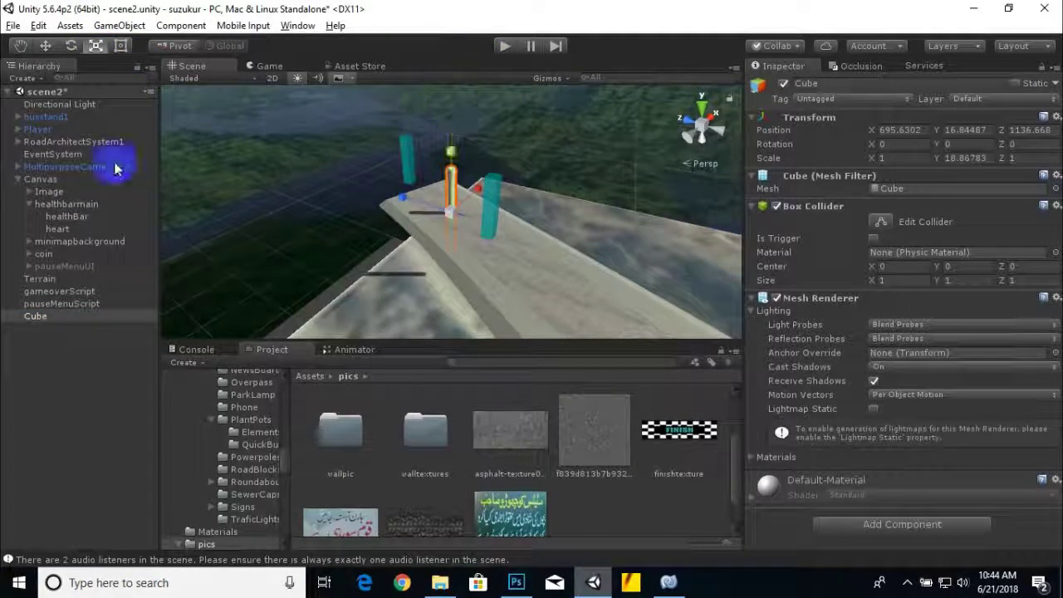
Move the stretched cube to Z 1147.4 near the road's end and shorten its Y scale to about 9.2
{"action": "left_click", "coordinate": [46, 45]}
{"action": "left_click_drag", "start_coordinate": [369, 220], "coordinate": [305, 172]}
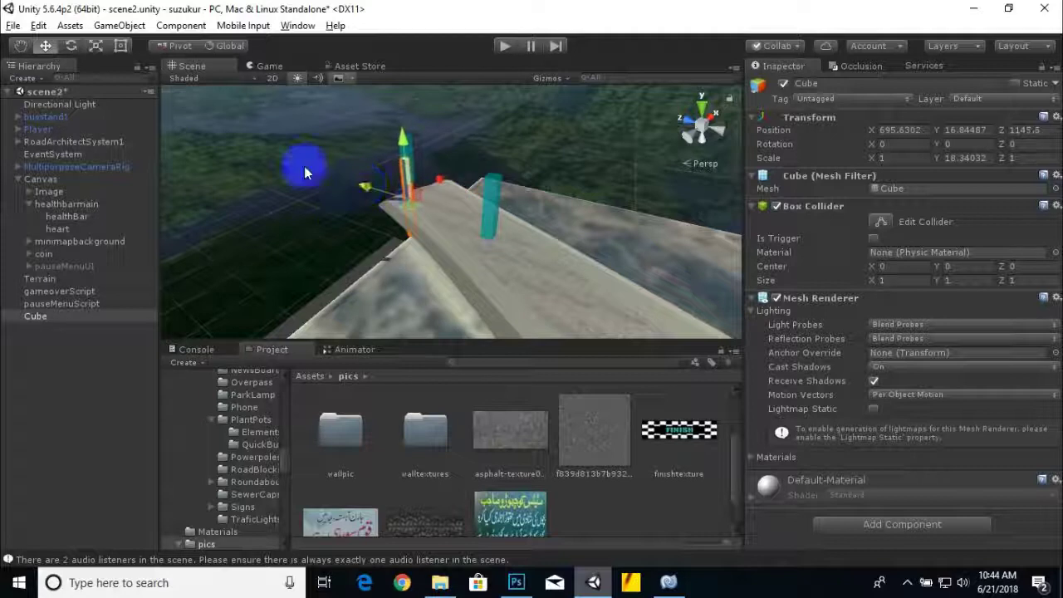
{"action": "left_click", "coordinate": [96, 46]}
{"action": "left_click_drag", "start_coordinate": [403, 148], "coordinate": [403, 170]}
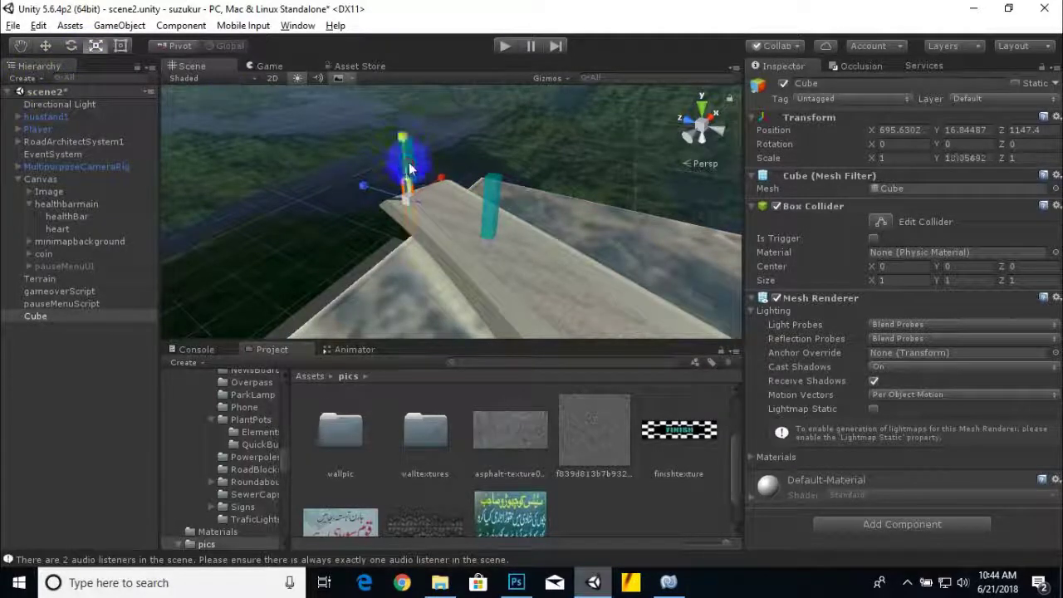
Rotate the cube pillar 22.64 degrees around Y and position it on the road's edge at about X 691.56, Y 20.98, Z 1141.8
{"action": "left_click", "coordinate": [46, 46]}
{"action": "left_click_drag", "start_coordinate": [402, 125], "coordinate": [326, 228]}
{"action": "left_click", "coordinate": [70, 45]}
{"action": "left_click", "coordinate": [46, 46]}
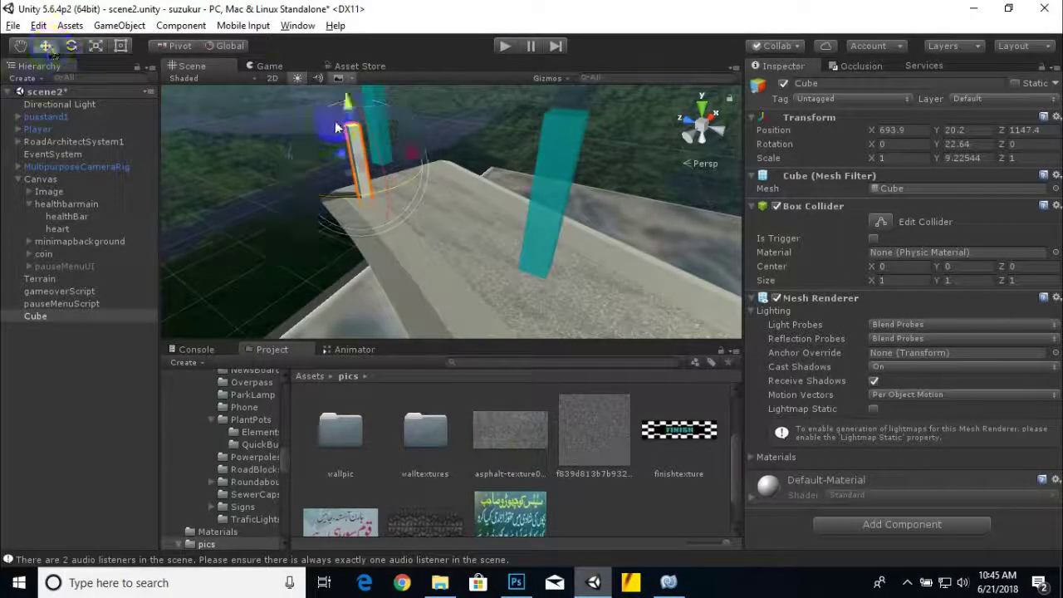
{"action": "left_click_drag", "start_coordinate": [347, 116], "coordinate": [346, 106]}
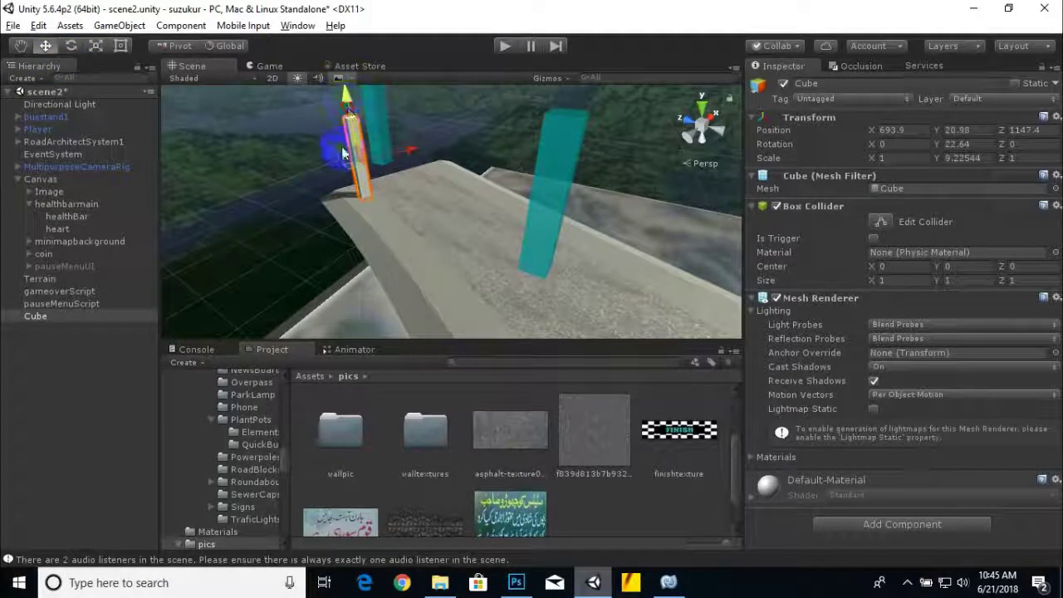
{"action": "left_click_drag", "start_coordinate": [343, 153], "coordinate": [355, 172]}
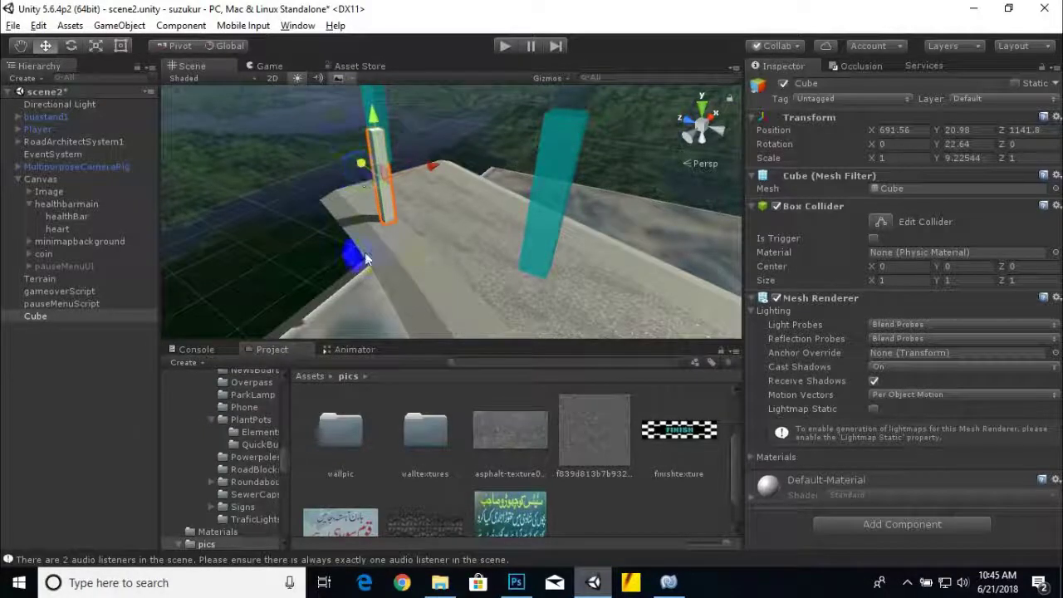
Duplicate the pillar and move the copy to the opposite road edge at X 703.49, Z 1136.71
{"action": "key", "text": "ctrl+d"}
{"action": "left_click_drag", "start_coordinate": [365, 252], "coordinate": [514, 131]}
{"action": "left_click_drag", "start_coordinate": [456, 173], "coordinate": [346, 258], "text": "alt"}
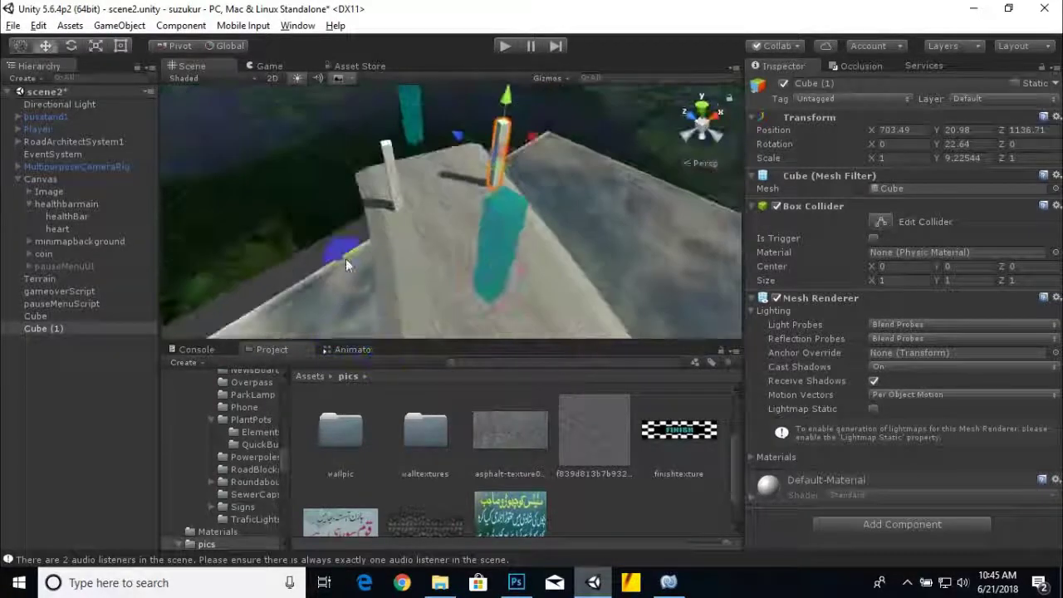
Nudge the first pillar outward, duplicate it, and widen the copy to an X scale of about 5.27 at X 694.3
{"action": "left_click", "coordinate": [399, 183]}
{"action": "left_click", "coordinate": [395, 185]}
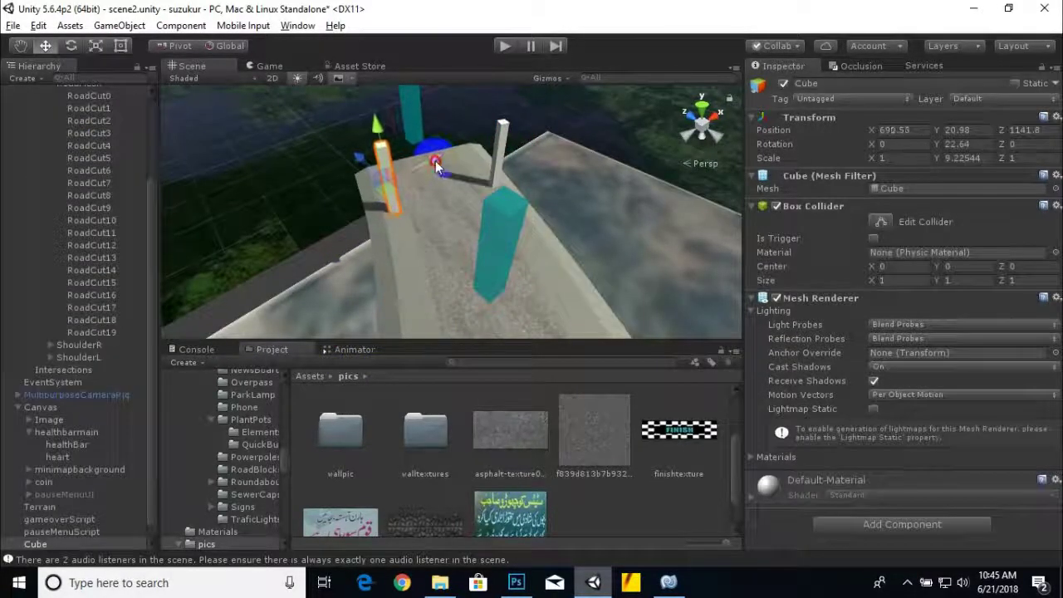
{"action": "key", "text": "ctrl+d"}
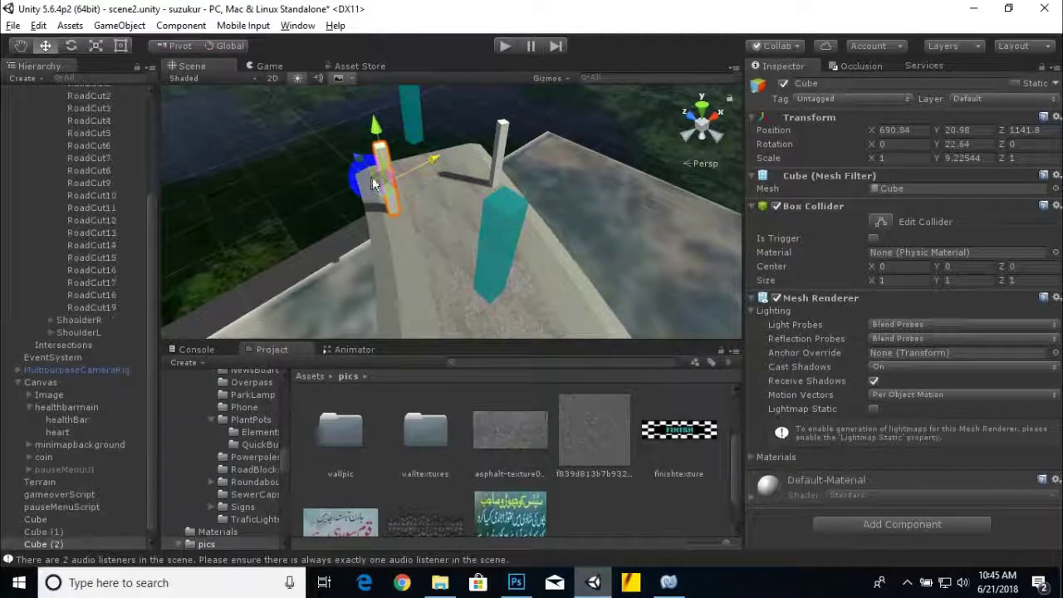
{"action": "left_click_drag", "start_coordinate": [434, 159], "coordinate": [700, 114]}
{"action": "left_click", "coordinate": [95, 45]}
Apply finishtexture to the widened cube and reduce its Y scale to about 3
{"action": "left_click_drag", "start_coordinate": [677, 450], "coordinate": [555, 348]}
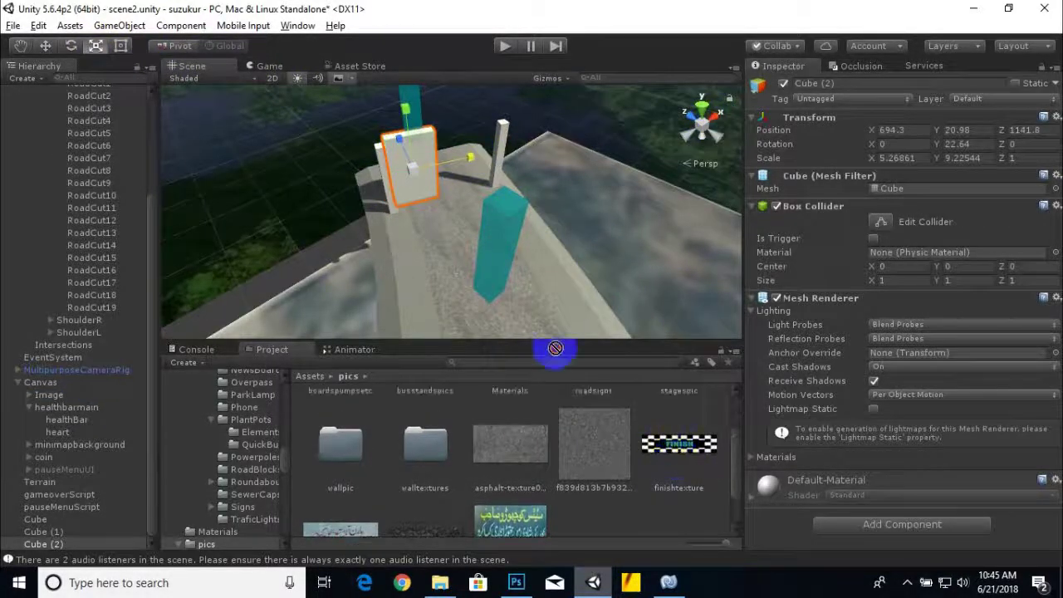
{"action": "left_click_drag", "start_coordinate": [406, 174], "coordinate": [407, 177]}
{"action": "scroll", "coordinate": [375, 220], "scroll_direction": "up", "scroll_amount": 5}
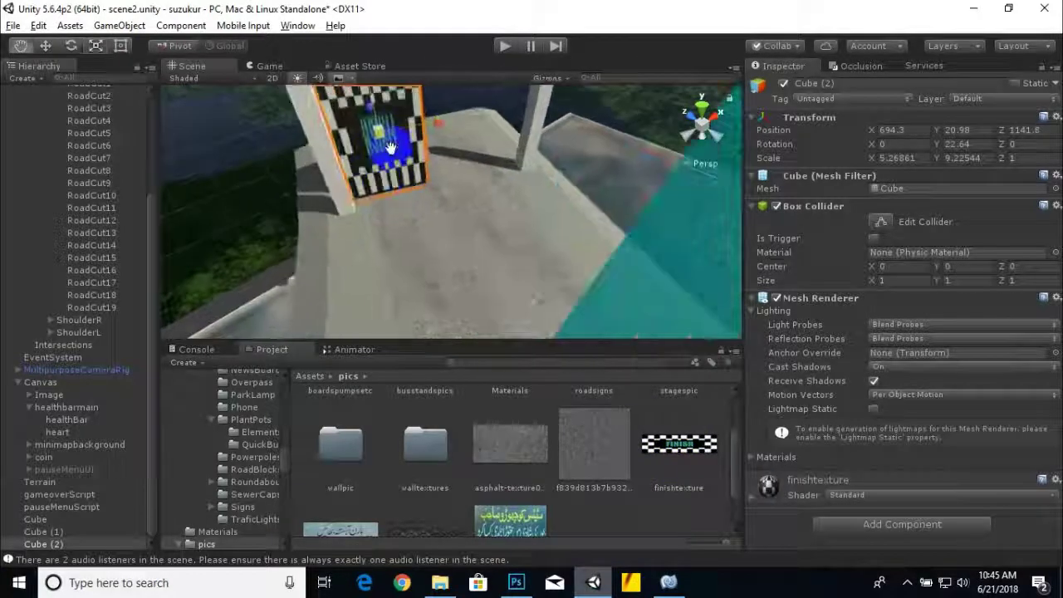
{"action": "middle_click_drag", "start_coordinate": [390, 147], "coordinate": [408, 184]}
{"action": "left_click_drag", "start_coordinate": [404, 133], "coordinate": [399, 172]}
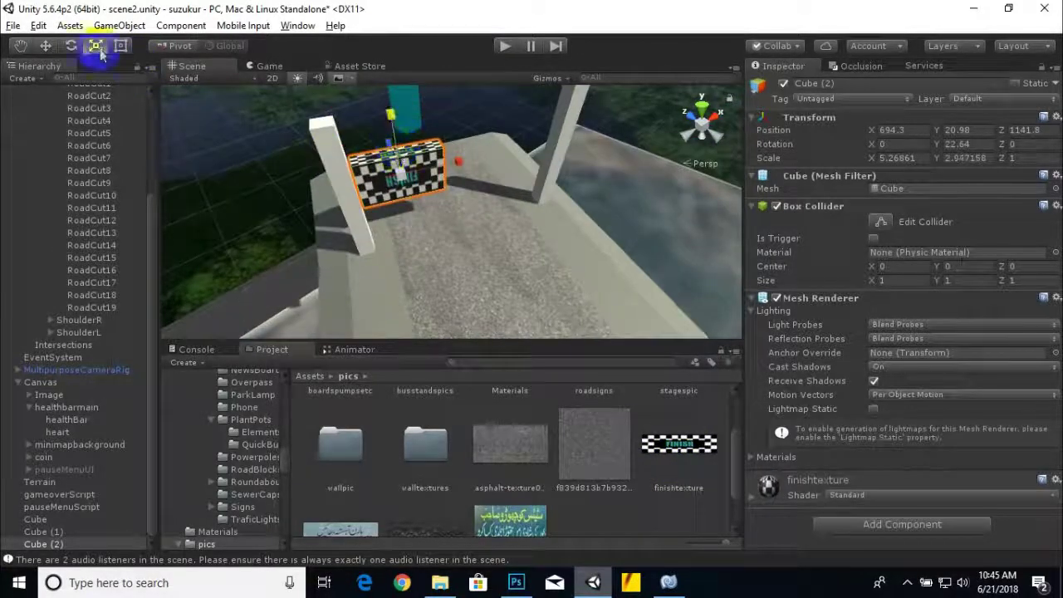
Rotate the banner cube to about 2.07, 20.24, -180.33 degrees so the FINISH text reads upright
{"action": "left_click", "coordinate": [71, 45]}
{"action": "left_click_drag", "start_coordinate": [379, 118], "coordinate": [430, 6]}
{"action": "left_click_drag", "start_coordinate": [385, 209], "coordinate": [532, 141]}
{"action": "left_click_drag", "start_coordinate": [395, 168], "coordinate": [448, 112]}
Scale the banner to about 8.87 by 5.21 by 0.37 and raise it to X 693.07, Y 24.84, Z 1140.52
{"action": "left_click", "coordinate": [96, 46]}
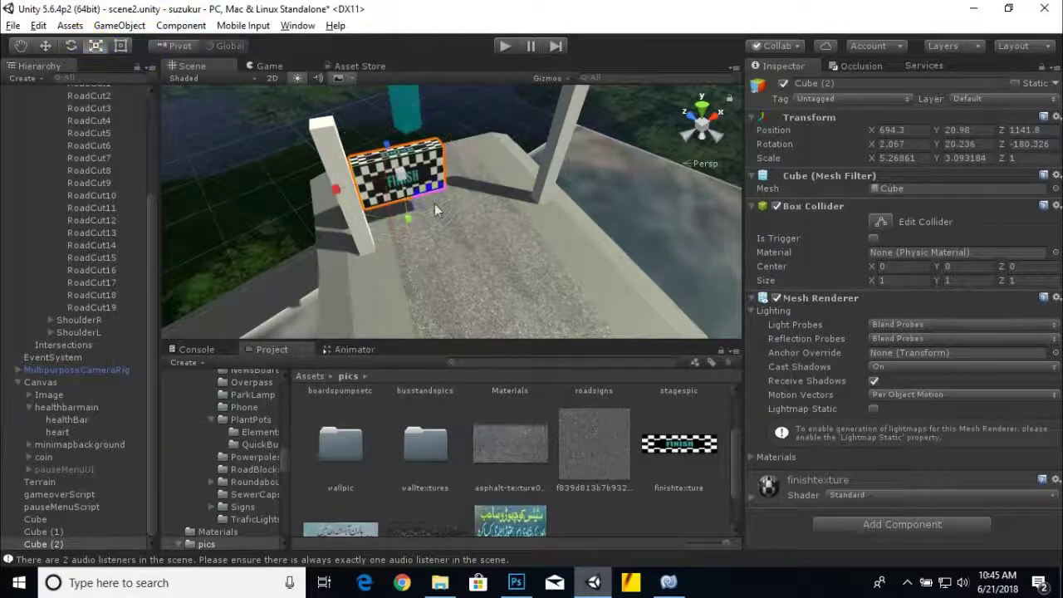
{"action": "left_click_drag", "start_coordinate": [386, 176], "coordinate": [419, 149]}
{"action": "left_click", "coordinate": [46, 45]}
{"action": "left_click_drag", "start_coordinate": [403, 218], "coordinate": [255, 176]}
{"action": "scroll", "coordinate": [418, 173], "scroll_direction": "down", "scroll_amount": 3}
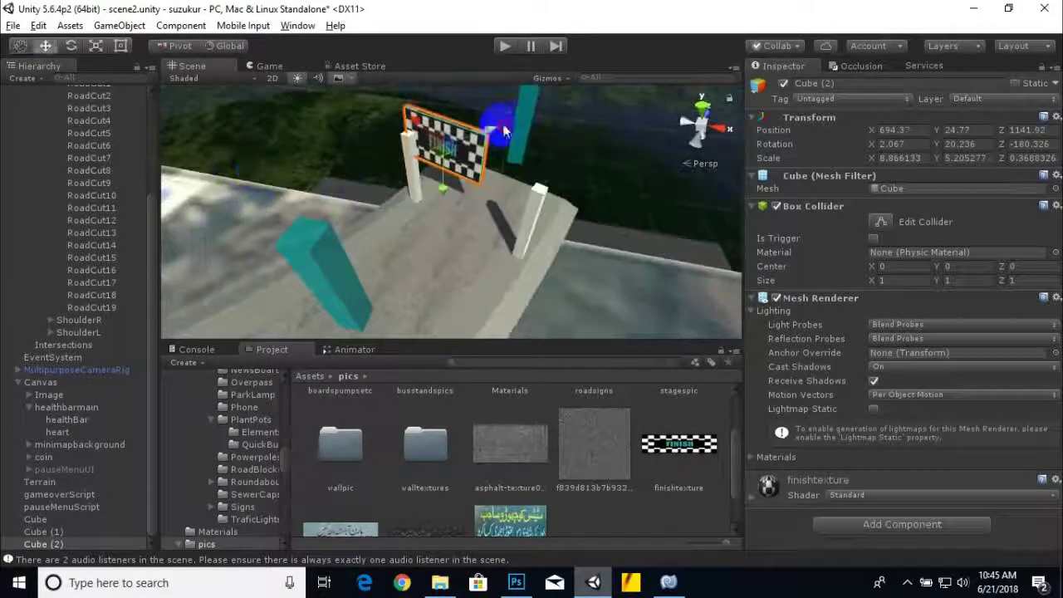
{"action": "left_click_drag", "start_coordinate": [495, 127], "coordinate": [486, 146]}
{"action": "left_click_drag", "start_coordinate": [400, 173], "coordinate": [681, 156], "text": "alt"}
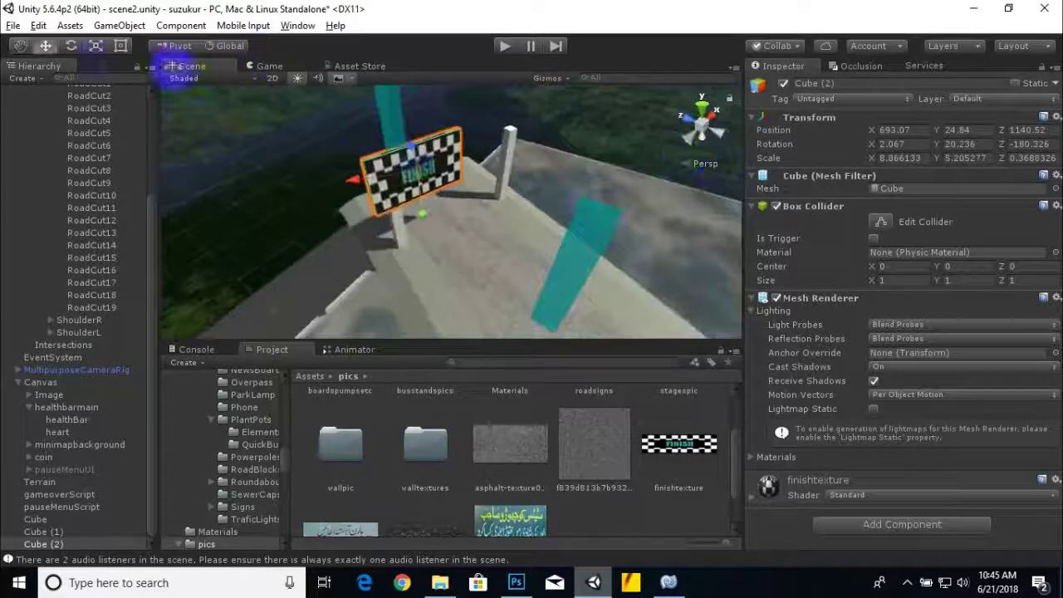
Widen the banner to about 14.8 by 5.62 and position it across both pillars at X 697.05, Y 25.98, Z 1138.98
{"action": "left_click", "coordinate": [96, 47]}
{"action": "left_click_drag", "start_coordinate": [420, 172], "coordinate": [425, 169]}
{"action": "left_click_drag", "start_coordinate": [360, 194], "coordinate": [391, 180]}
{"action": "scroll", "coordinate": [361, 196], "scroll_direction": "down", "scroll_amount": 3}
{"action": "left_click", "coordinate": [51, 44]}
{"action": "left_click_drag", "start_coordinate": [422, 221], "coordinate": [375, 200]}
{"action": "middle_click_drag", "start_coordinate": [479, 226], "coordinate": [512, 217]}
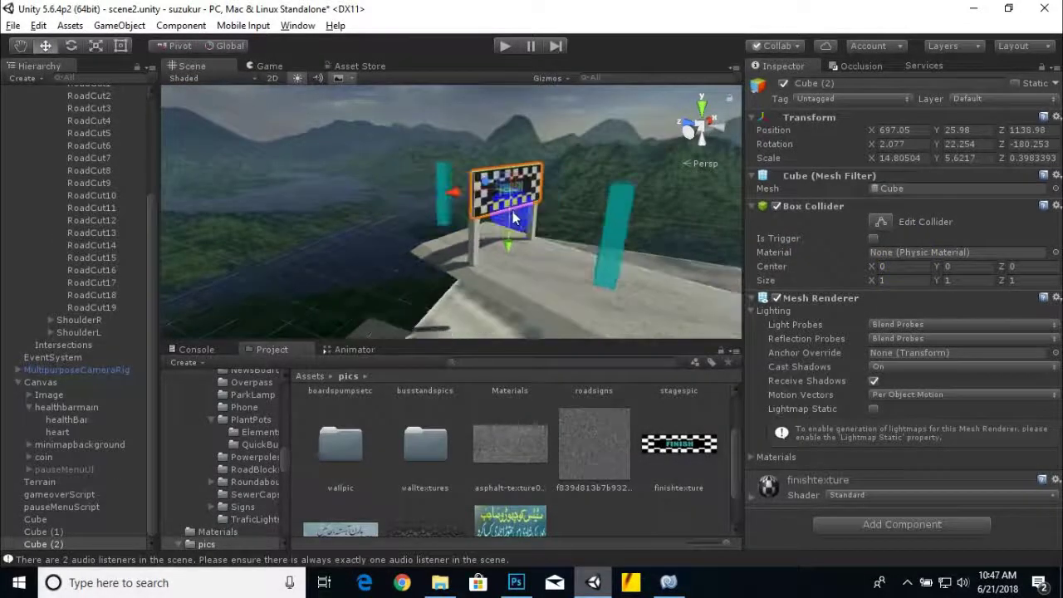
Set the finishtexture import maximum size to 256 and apply the change
{"action": "scroll", "coordinate": [516, 214], "scroll_direction": "up", "scroll_amount": 4}
{"action": "left_click", "coordinate": [675, 445]}
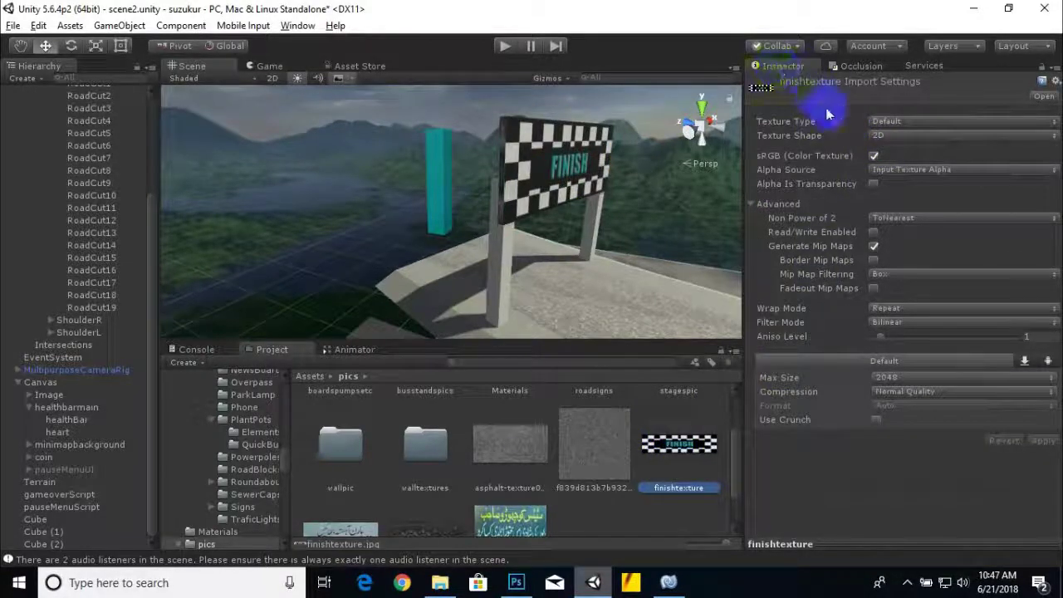
{"action": "scroll", "coordinate": [585, 224], "scroll_direction": "down", "scroll_amount": 1}
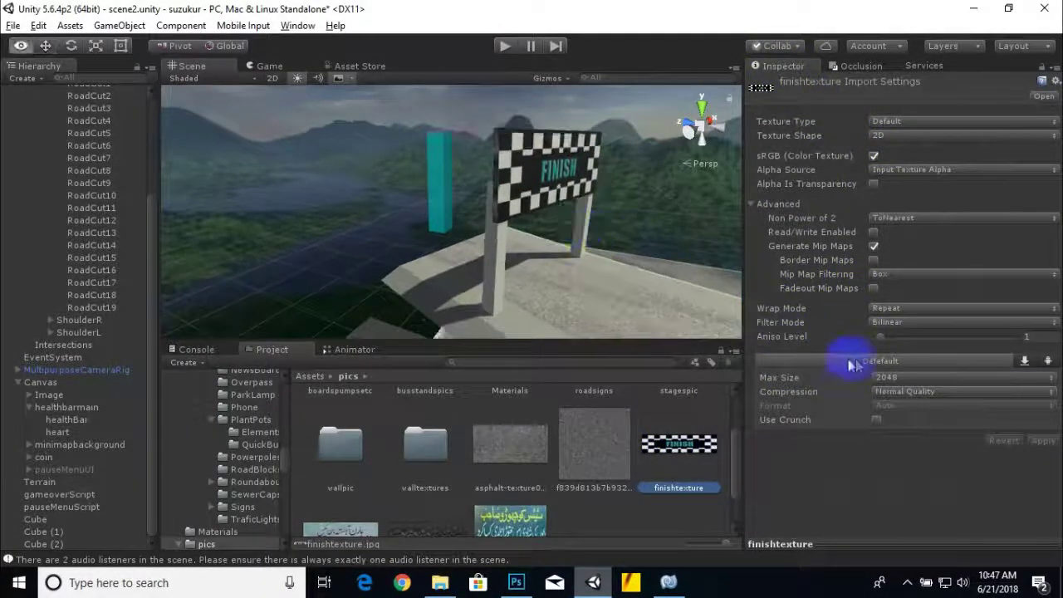
{"action": "left_click", "coordinate": [912, 374]}
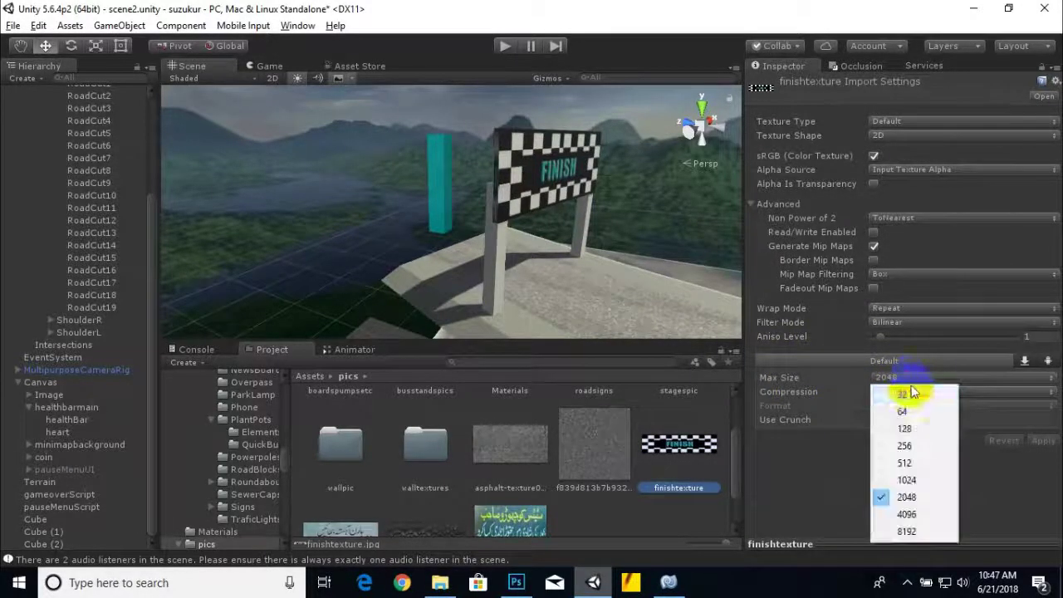
{"action": "left_click", "coordinate": [907, 462]}
{"action": "left_click", "coordinate": [912, 377]}
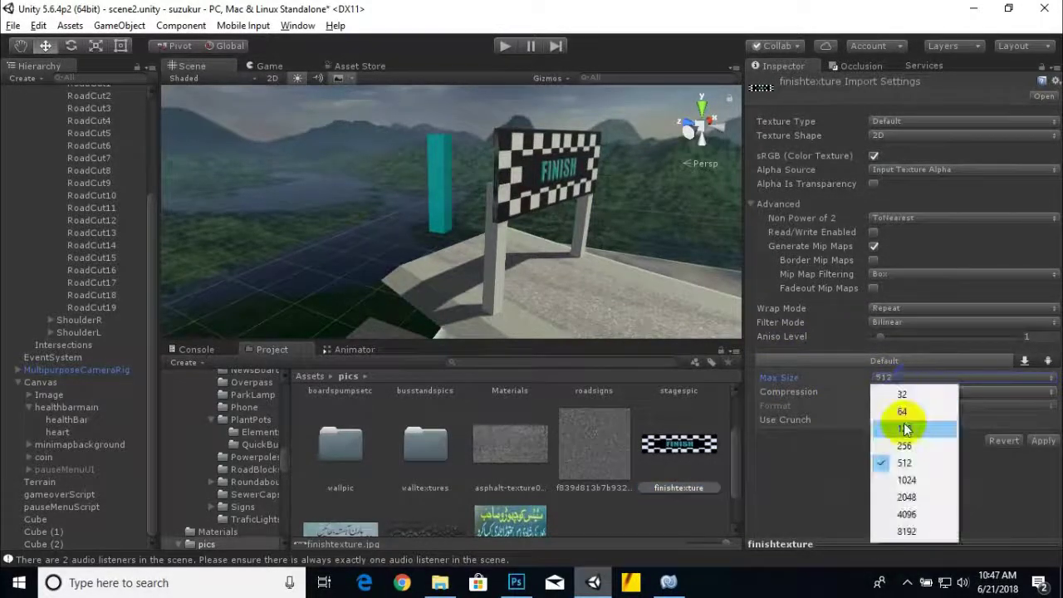
{"action": "left_click", "coordinate": [915, 449]}
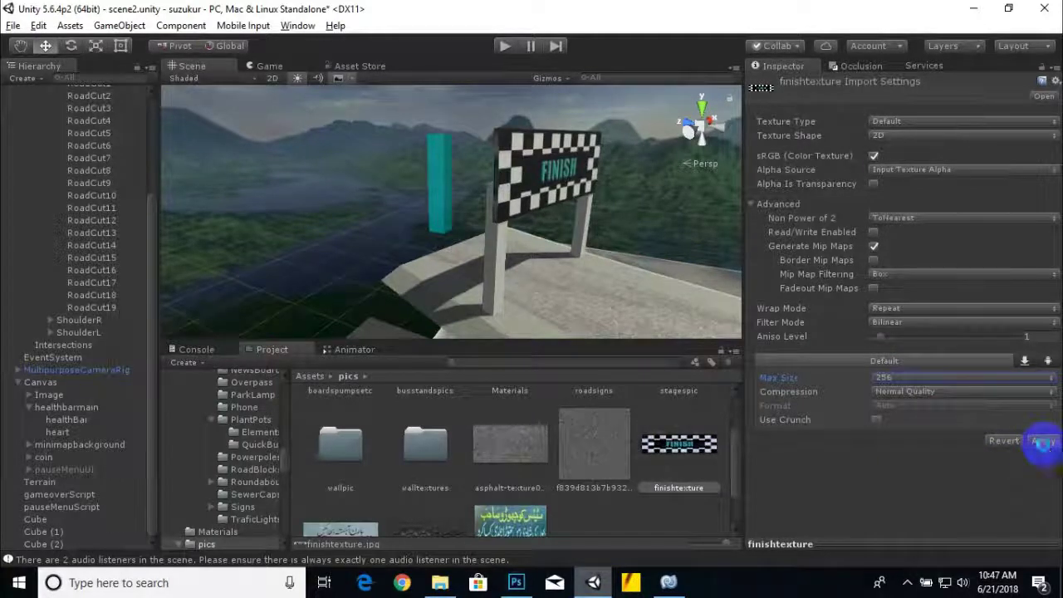
Examine the FINISH banner's texture quality up close and from several angles, and check the compression options
{"action": "left_click_drag", "start_coordinate": [636, 223], "coordinate": [500, 261], "text": "alt"}
{"action": "scroll", "coordinate": [508, 209], "scroll_direction": "up", "scroll_amount": 3}
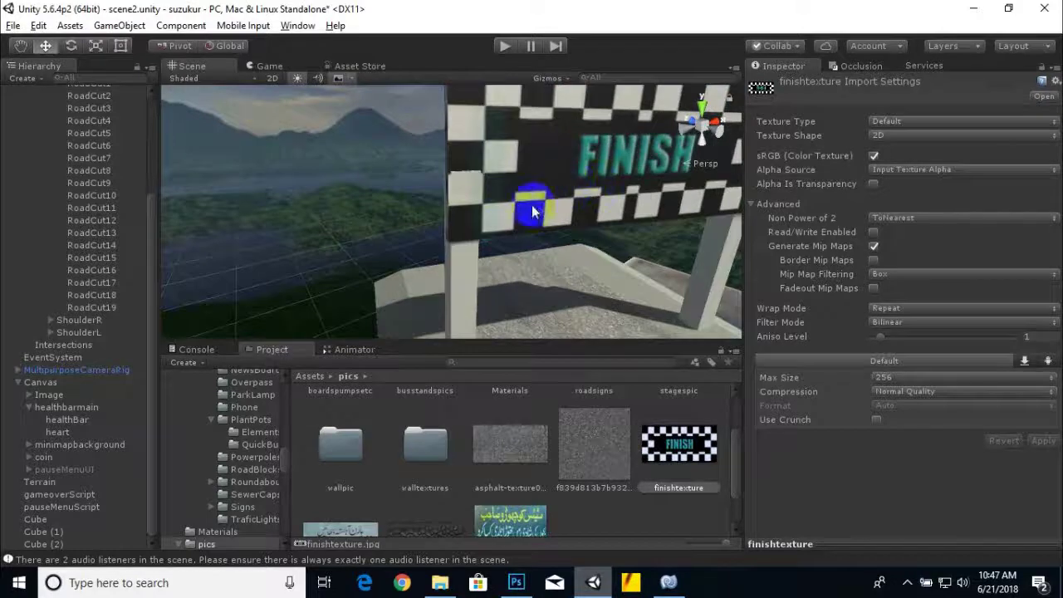
{"action": "scroll", "coordinate": [573, 224], "scroll_direction": "up", "scroll_amount": 3}
{"action": "left_click_drag", "start_coordinate": [612, 237], "coordinate": [508, 258], "text": "alt"}
{"action": "scroll", "coordinate": [481, 261], "scroll_direction": "up", "scroll_amount": 2}
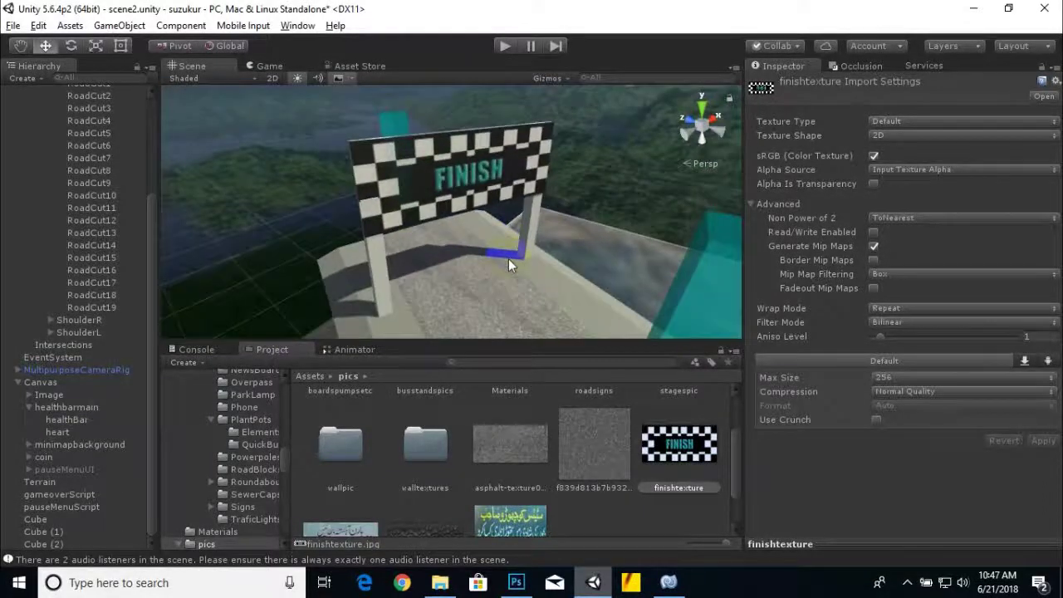
{"action": "left_click", "coordinate": [913, 391]}
{"action": "left_click", "coordinate": [382, 262]}
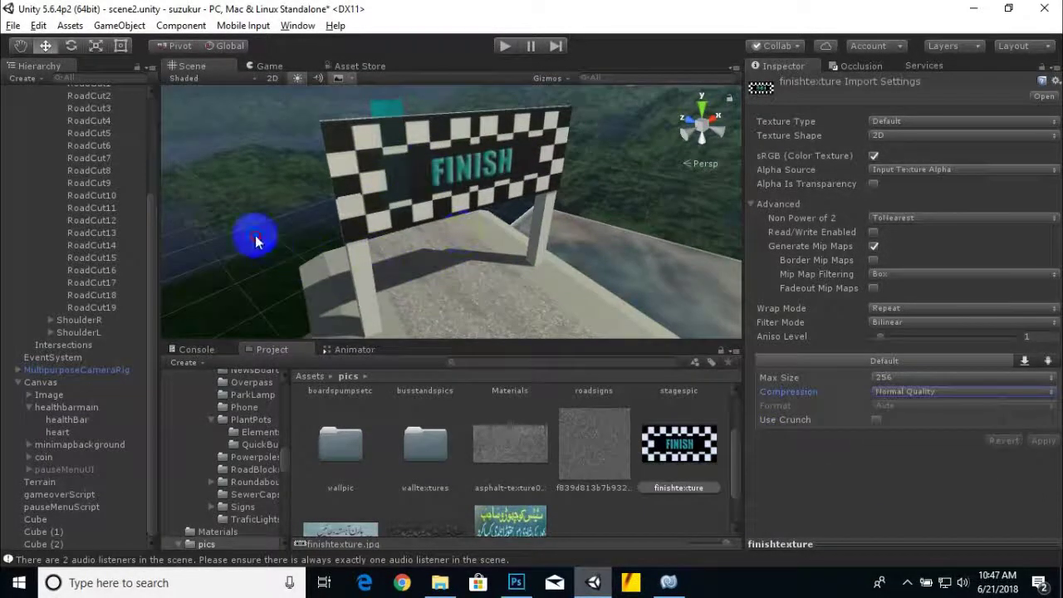
{"action": "left_click", "coordinate": [255, 235]}
{"action": "scroll", "coordinate": [503, 240], "scroll_direction": "down", "scroll_amount": 3}
{"action": "left_click_drag", "start_coordinate": [504, 240], "coordinate": [631, 191], "text": "alt"}
{"action": "left_click_drag", "start_coordinate": [701, 446], "coordinate": [670, 339]}
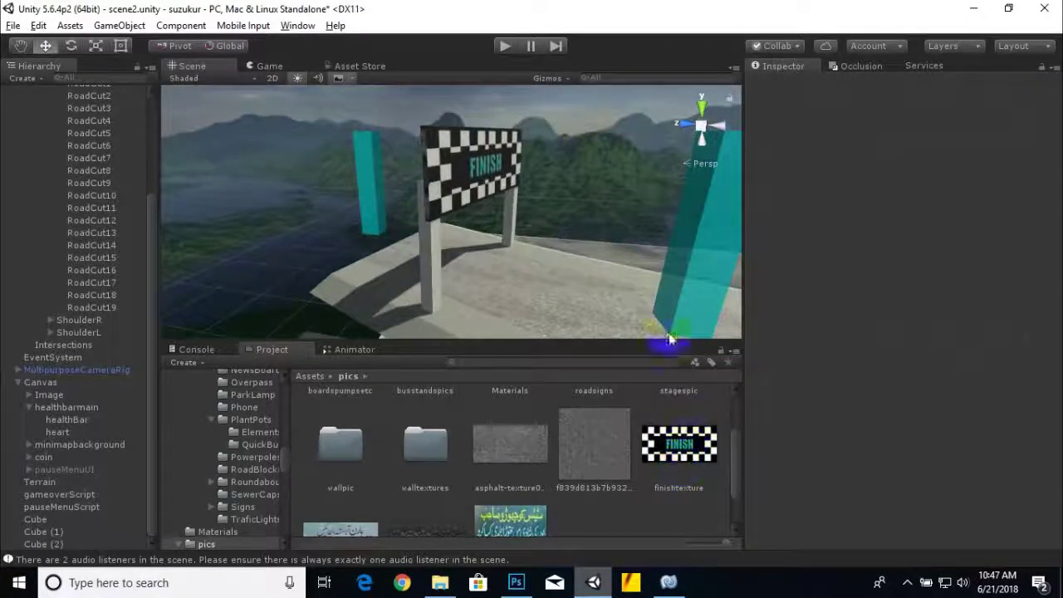
{"action": "left_click", "coordinate": [515, 214]}
{"action": "left_click_drag", "start_coordinate": [543, 201], "coordinate": [455, 242], "text": "alt"}
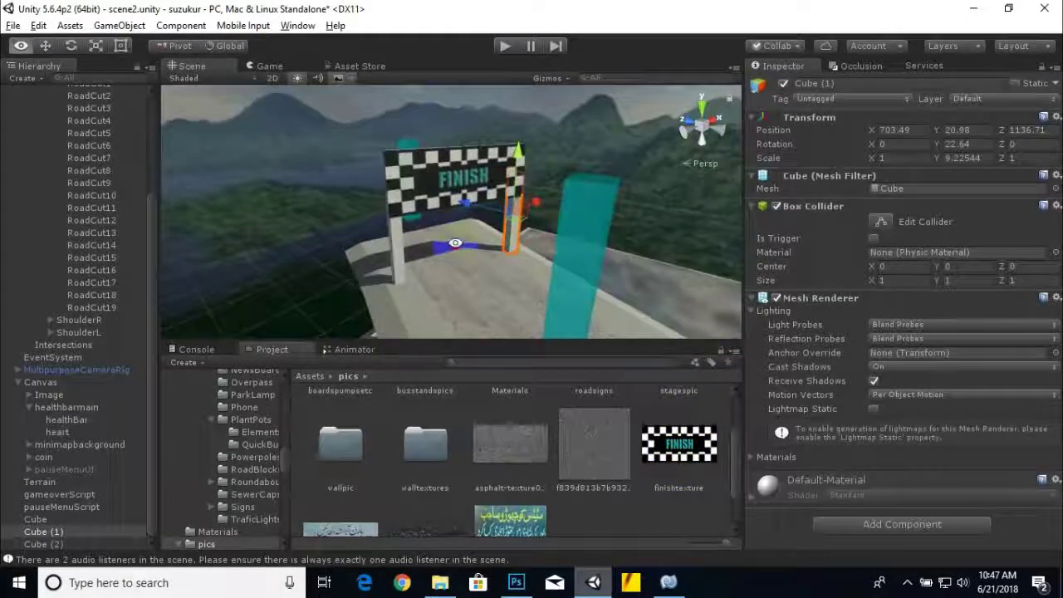
{"action": "left_click", "coordinate": [395, 257], "text": "shift"}
{"action": "left_click", "coordinate": [523, 222]}
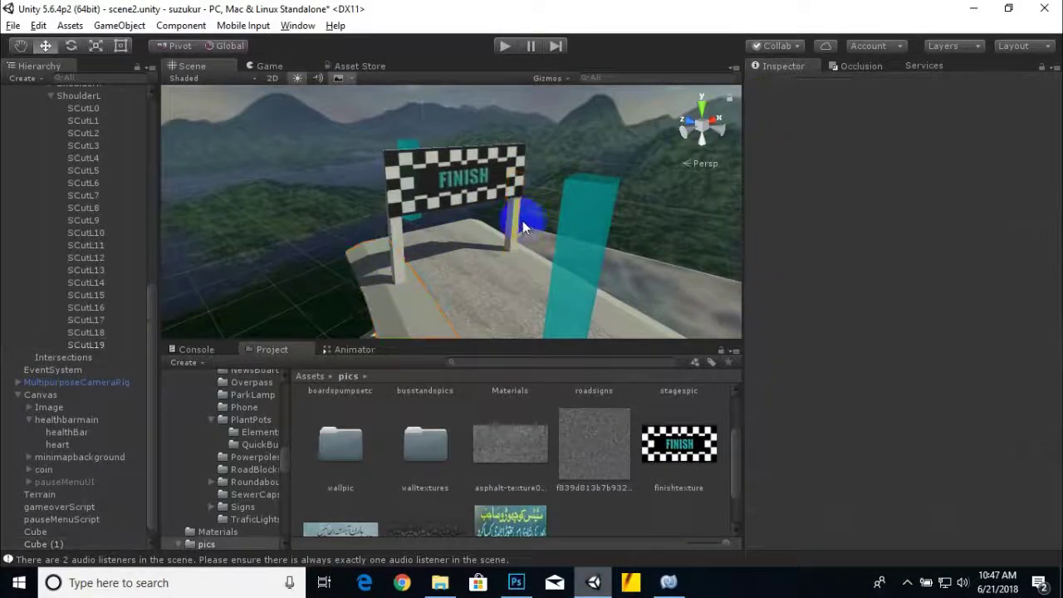
{"action": "left_click", "coordinate": [413, 172]}
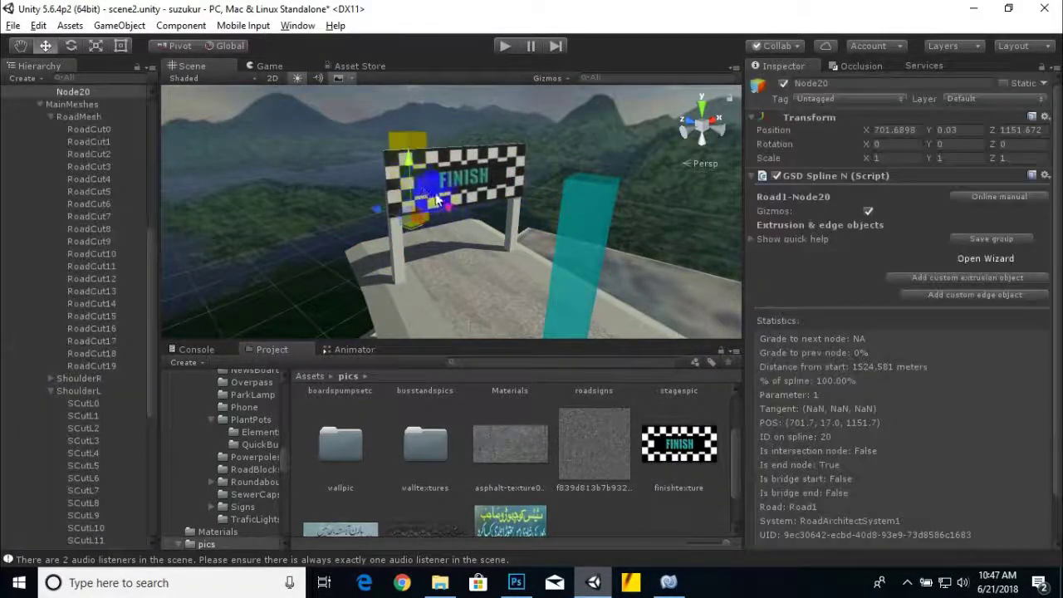
{"action": "left_click", "coordinate": [471, 166]}
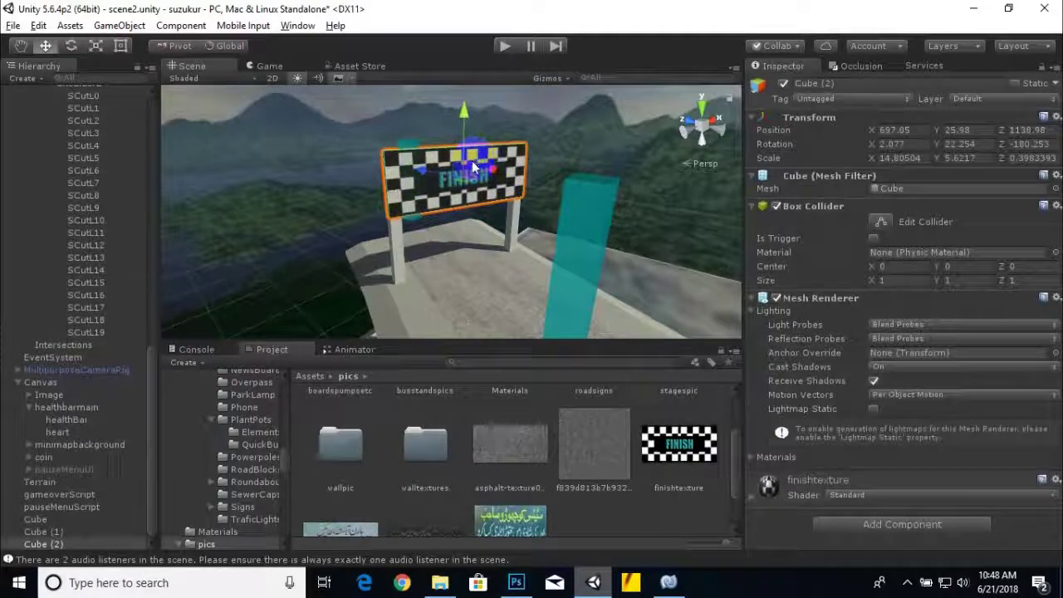
Switch to Photoshop and delete the FINISH text layer and the Rectangle 1 layer, leaving only the checkered Layer 0
{"action": "left_click", "coordinate": [442, 584]}
{"action": "left_click", "coordinate": [442, 583]}
{"action": "left_click", "coordinate": [443, 583]}
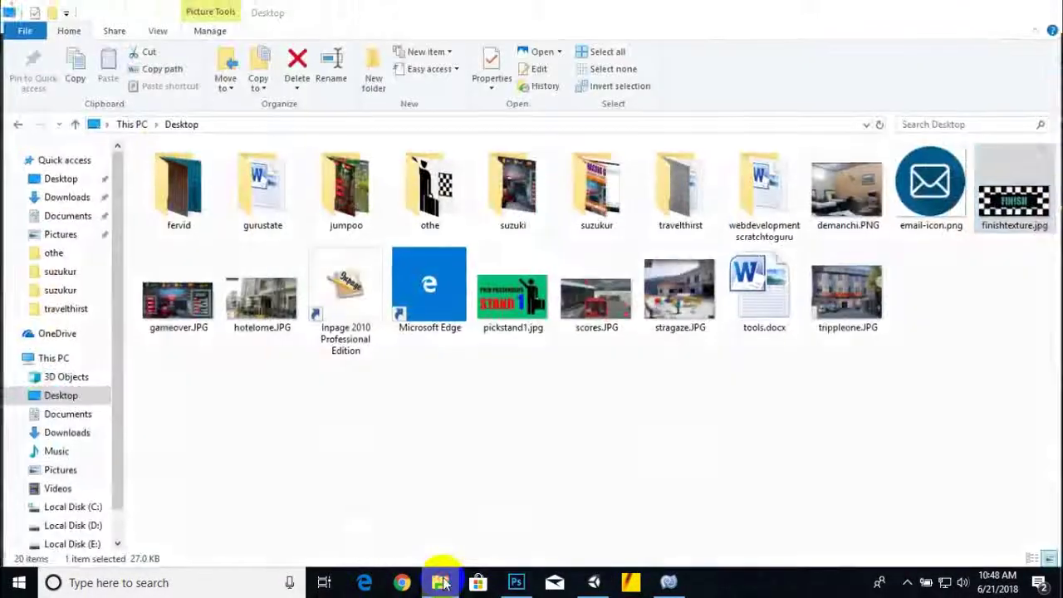
{"action": "left_click", "coordinate": [440, 582]}
{"action": "left_click", "coordinate": [516, 581]}
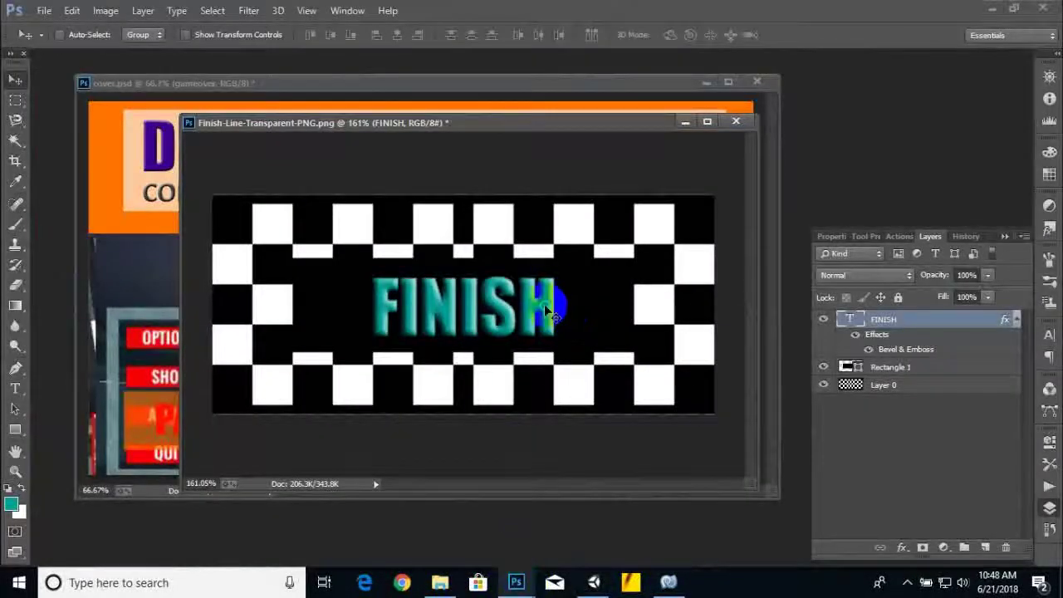
{"action": "right_click", "coordinate": [558, 305]}
{"action": "left_click", "coordinate": [584, 314]}
{"action": "key", "text": "Delete"}
{"action": "right_click", "coordinate": [567, 316]}
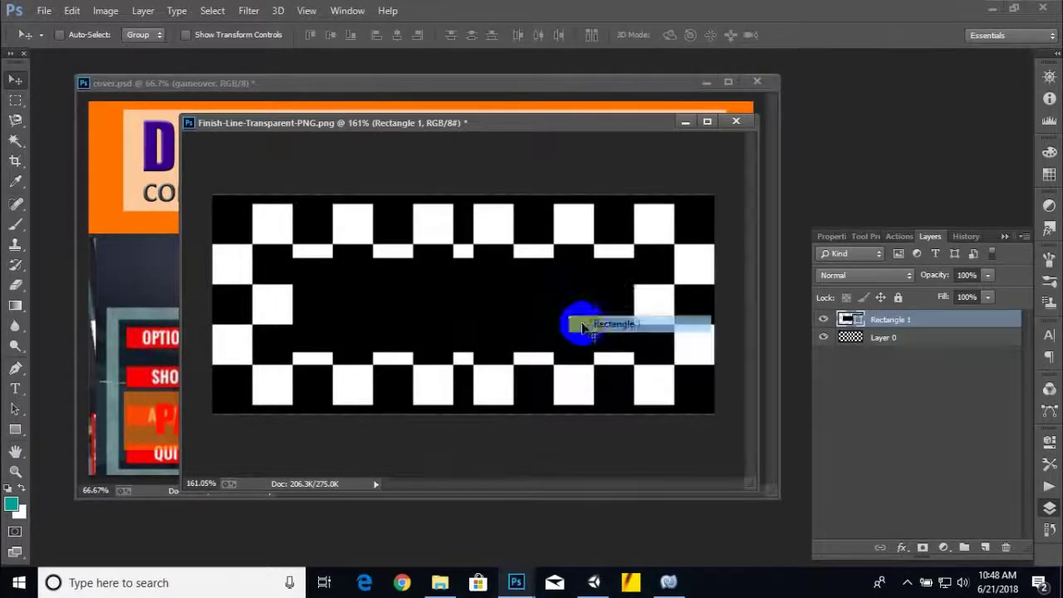
{"action": "left_click", "coordinate": [589, 323]}
{"action": "key", "text": "Delete"}
Save the plain checkered image to the Desktop as Finish-Line-Transparent-PNG.png with smallest compression and no interlacing
{"action": "left_click", "coordinate": [44, 12]}
{"action": "left_click", "coordinate": [190, 141]}
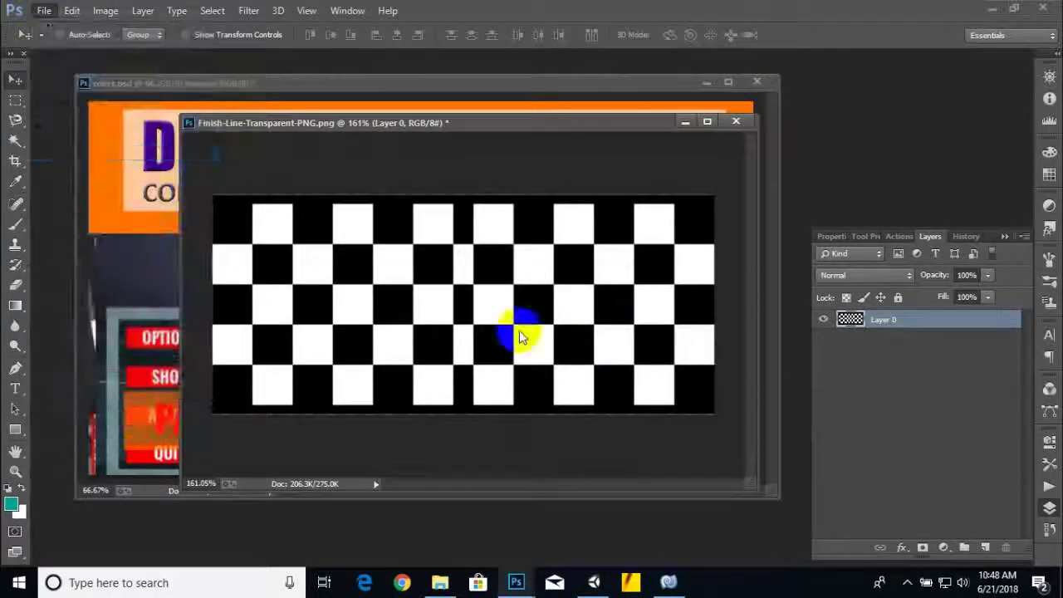
{"action": "left_click", "coordinate": [186, 37]}
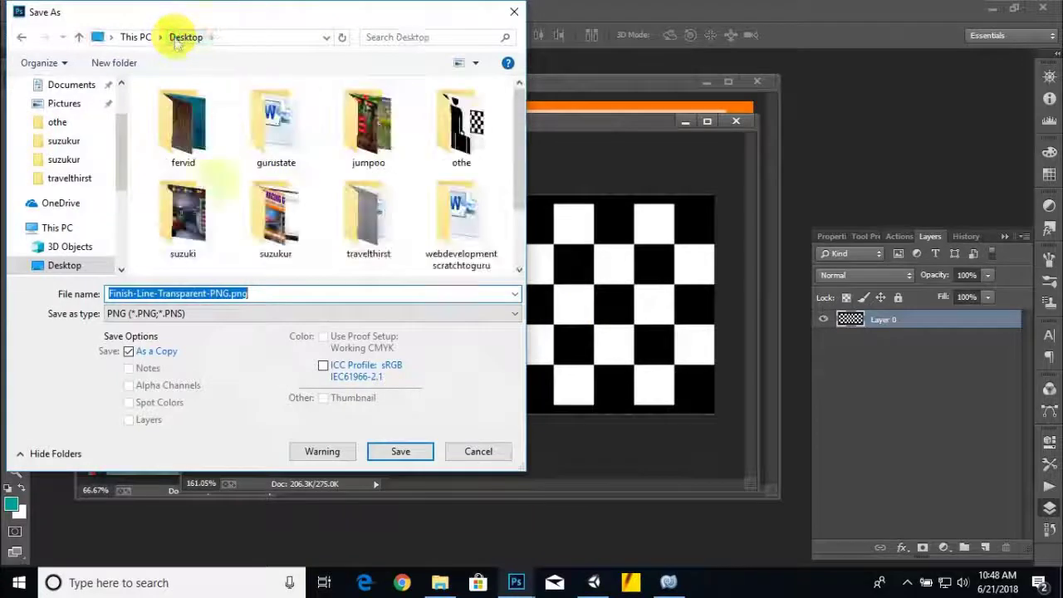
{"action": "left_click", "coordinate": [391, 450]}
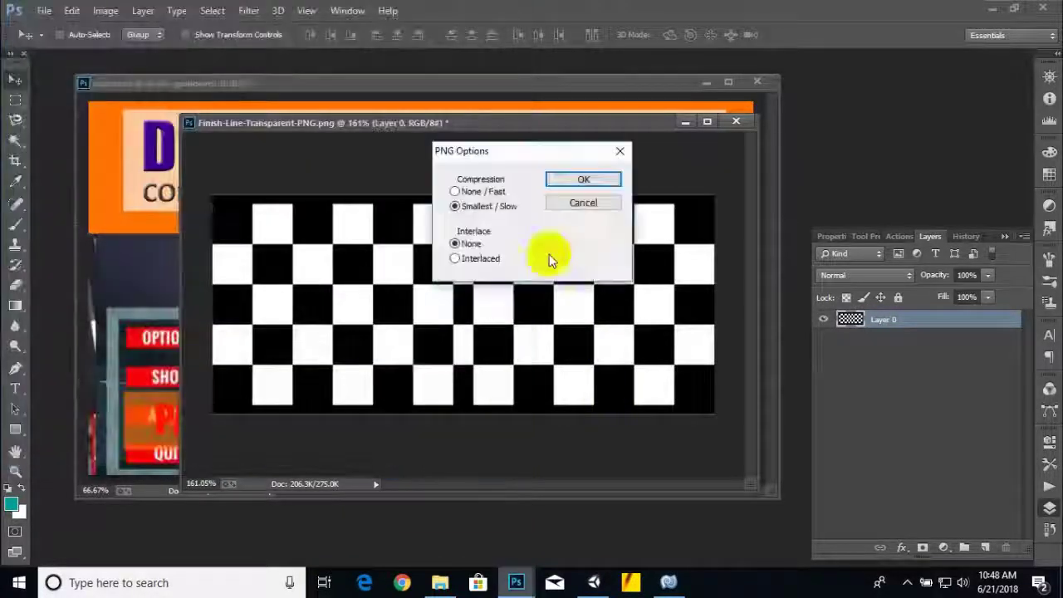
{"action": "left_click", "coordinate": [585, 178]}
Import Finish-Line-Transparent-PNG.png from the Desktop folder in File Explorer into the pics folder of the Unity project
{"action": "left_click", "coordinate": [442, 581]}
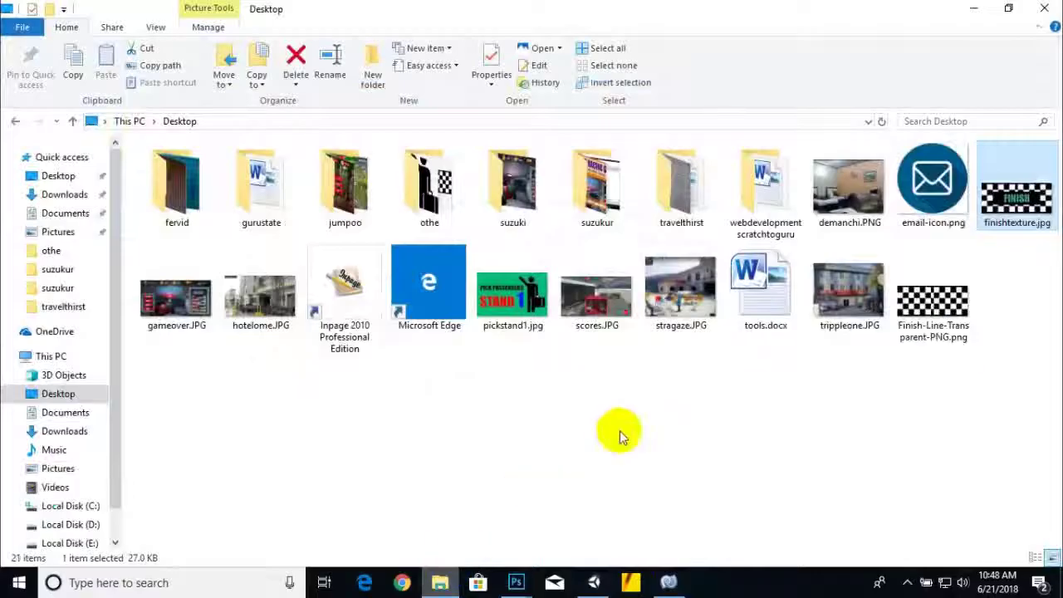
{"action": "left_click", "coordinate": [912, 325]}
{"action": "left_click_drag", "start_coordinate": [911, 326], "coordinate": [686, 496]}
{"action": "scroll", "coordinate": [370, 503], "scroll_direction": "down", "scroll_amount": 2}
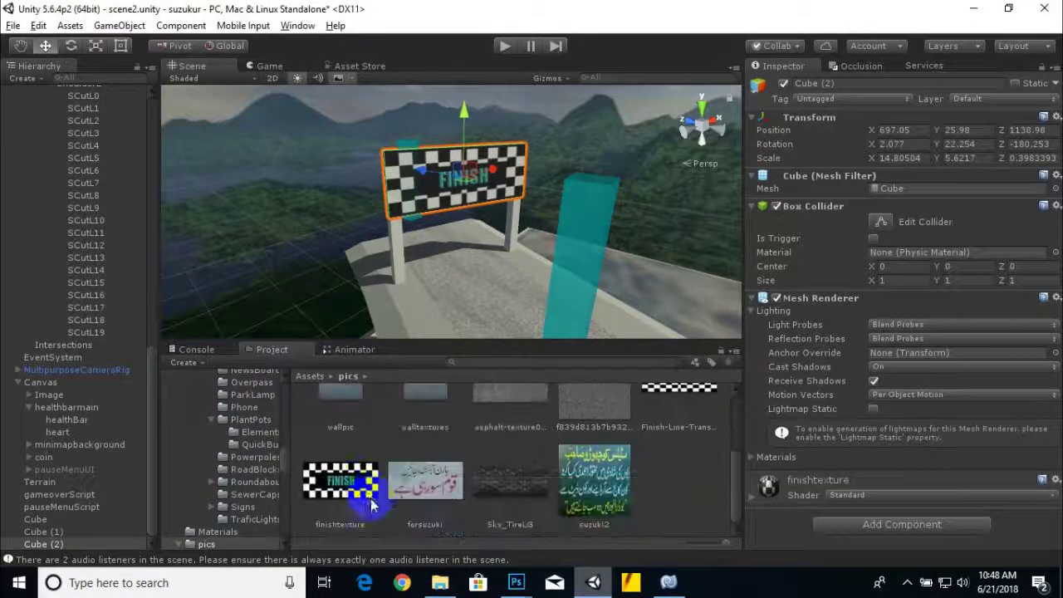
{"action": "scroll", "coordinate": [695, 413], "scroll_direction": "up", "scroll_amount": 1}
Set the Finish-Line-Transparent-PNG texture's import maximum size to 256 and apply the change
{"action": "left_click_drag", "start_coordinate": [705, 426], "coordinate": [712, 430]}
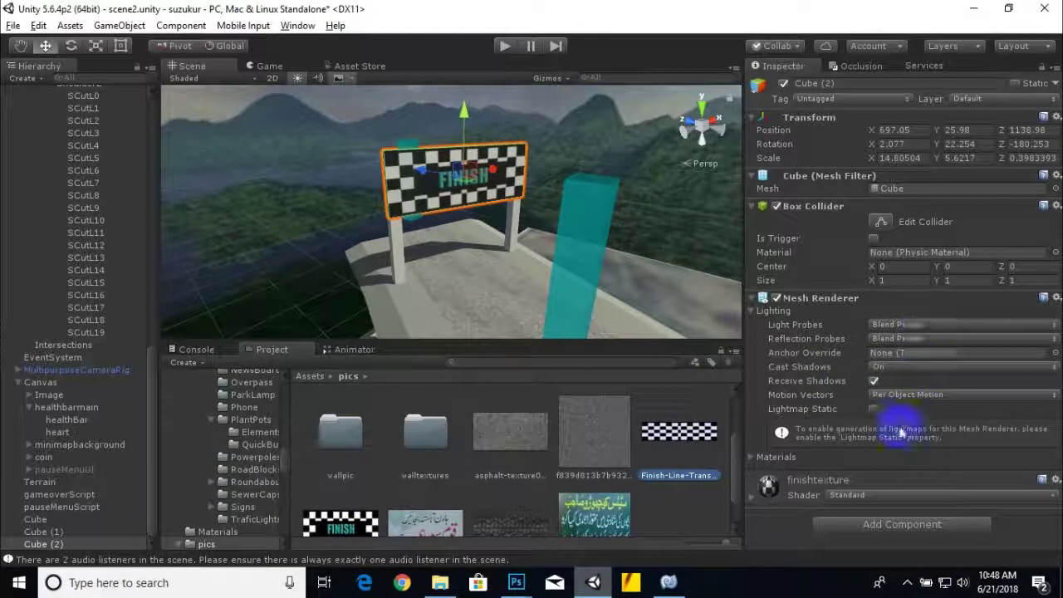
{"action": "left_click", "coordinate": [712, 433]}
{"action": "left_click", "coordinate": [917, 377]}
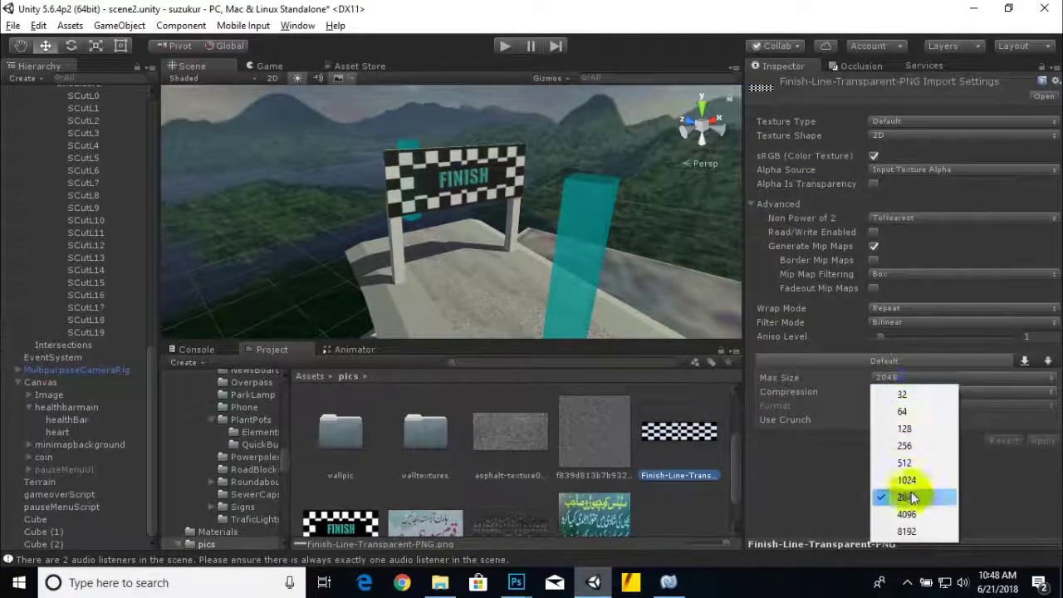
{"action": "left_click", "coordinate": [904, 445]}
{"action": "left_click", "coordinate": [1042, 440]}
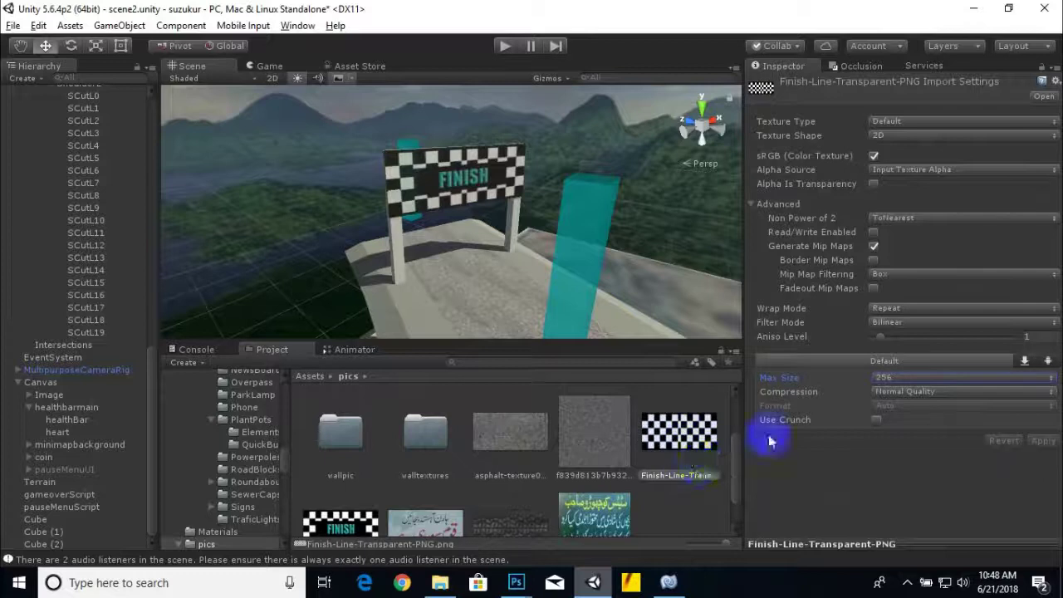
Duplicate the FINISH banner and lower the copy between the pillars to Y 18.76
{"action": "left_click", "coordinate": [481, 186]}
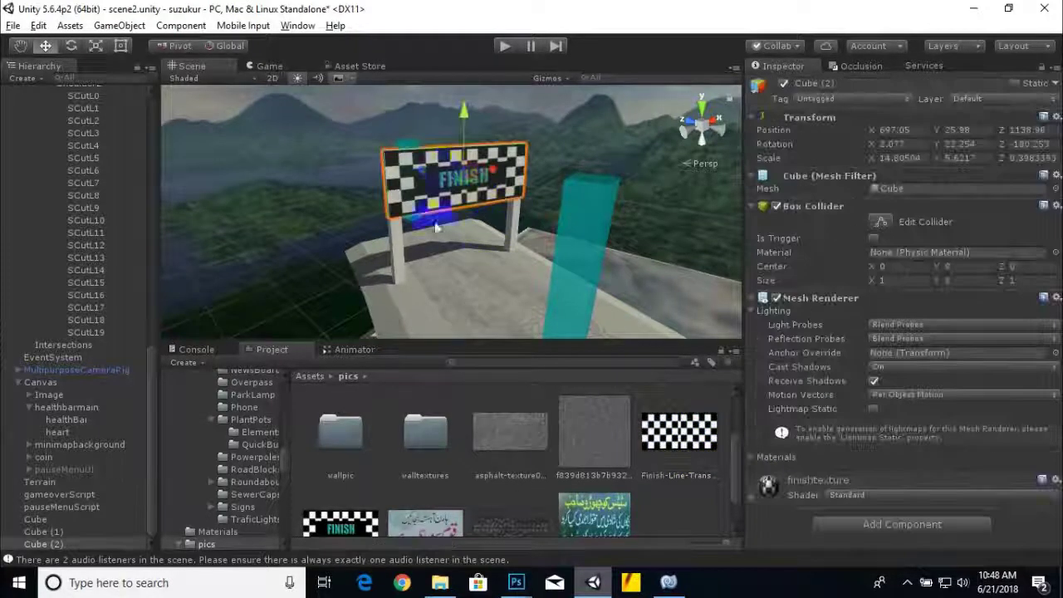
{"action": "left_click_drag", "start_coordinate": [465, 116], "coordinate": [470, 190]}
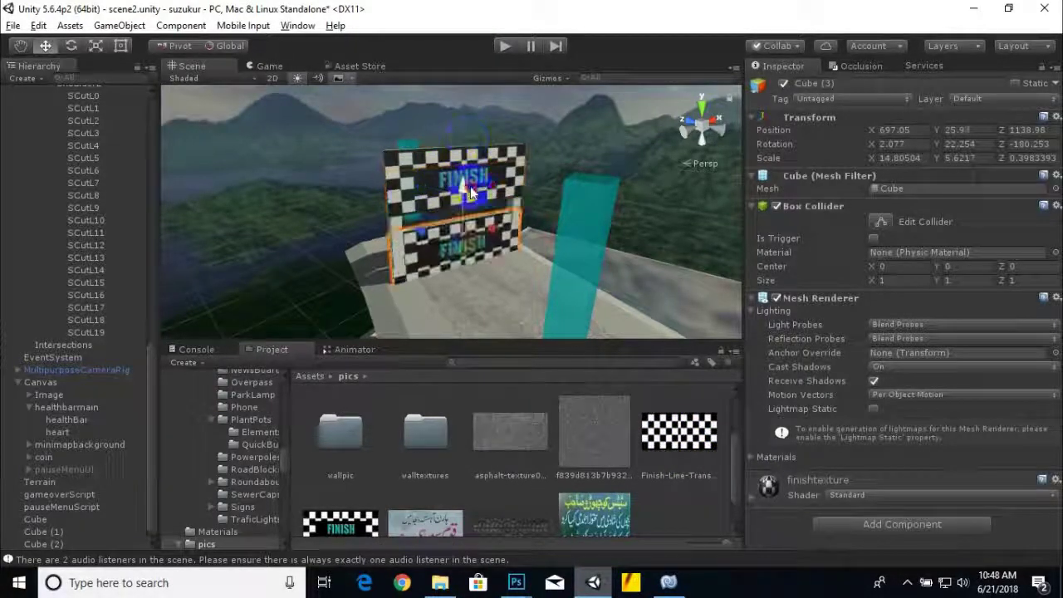
{"action": "left_click_drag", "start_coordinate": [454, 264], "coordinate": [689, 444]}
{"action": "left_click_drag", "start_coordinate": [447, 240], "coordinate": [679, 304]}
{"action": "key", "text": "ctrl+z"}
Apply the checkered Finish-Line-Transparent-PNG texture to the road section under the gate and delete the lowered banner copy
{"action": "scroll", "coordinate": [445, 257], "scroll_direction": "down", "scroll_amount": 3}
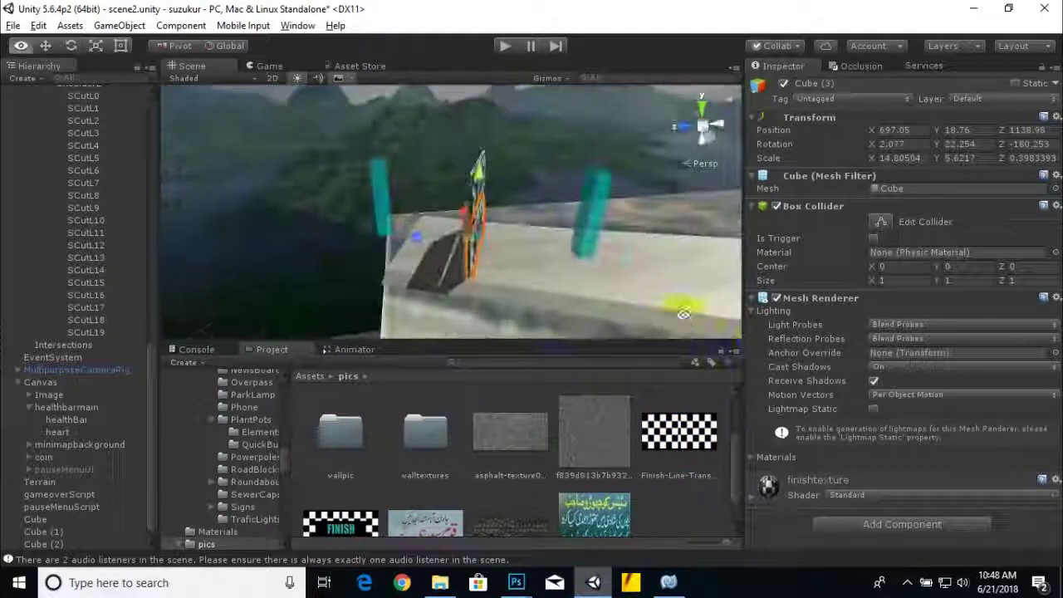
{"action": "scroll", "coordinate": [643, 334], "scroll_direction": "down", "scroll_amount": 1}
{"action": "left_click_drag", "start_coordinate": [542, 227], "coordinate": [547, 186]}
{"action": "scroll", "coordinate": [572, 267], "scroll_direction": "down", "scroll_amount": 2}
{"action": "scroll", "coordinate": [564, 264], "scroll_direction": "up", "scroll_amount": 3}
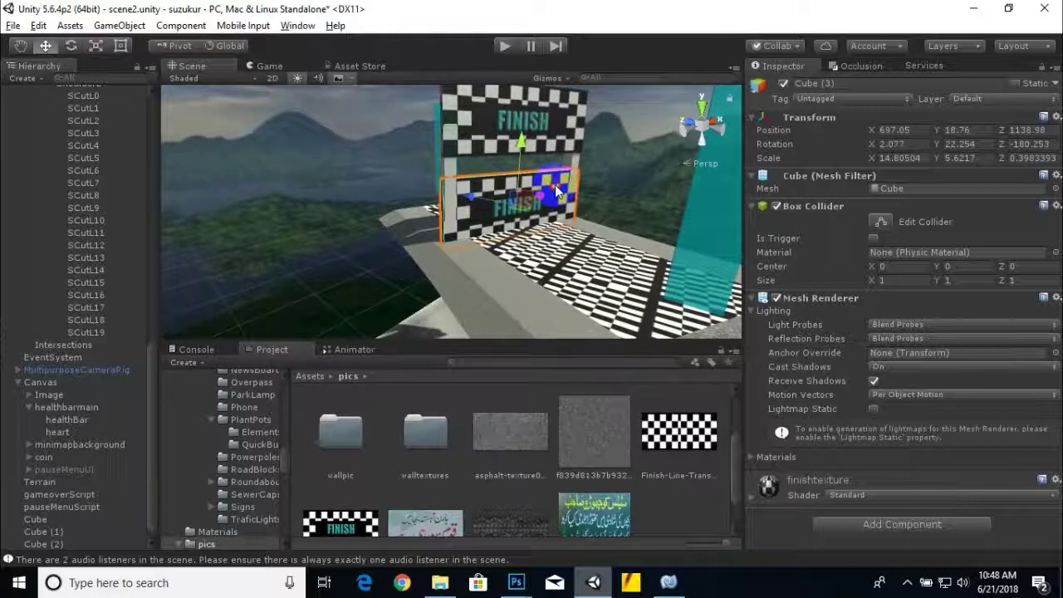
{"action": "key", "text": "Delete"}
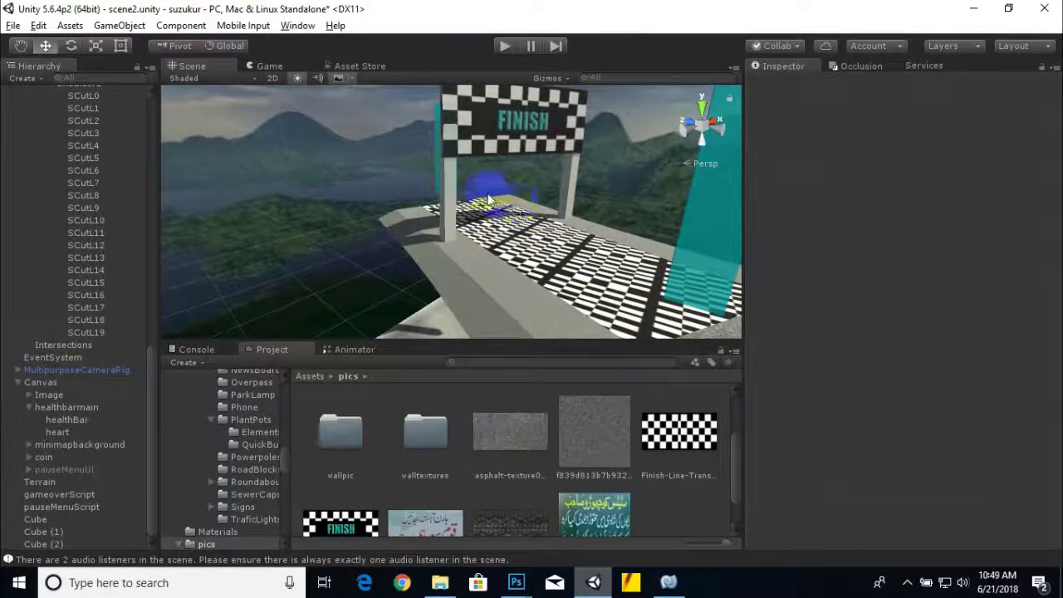
Move the banner and both pillars together along the road, placing the banner at about X 698.01, Y 25.69, Z 1141.66
{"action": "left_click_drag", "start_coordinate": [489, 200], "coordinate": [636, 351], "text": "alt"}
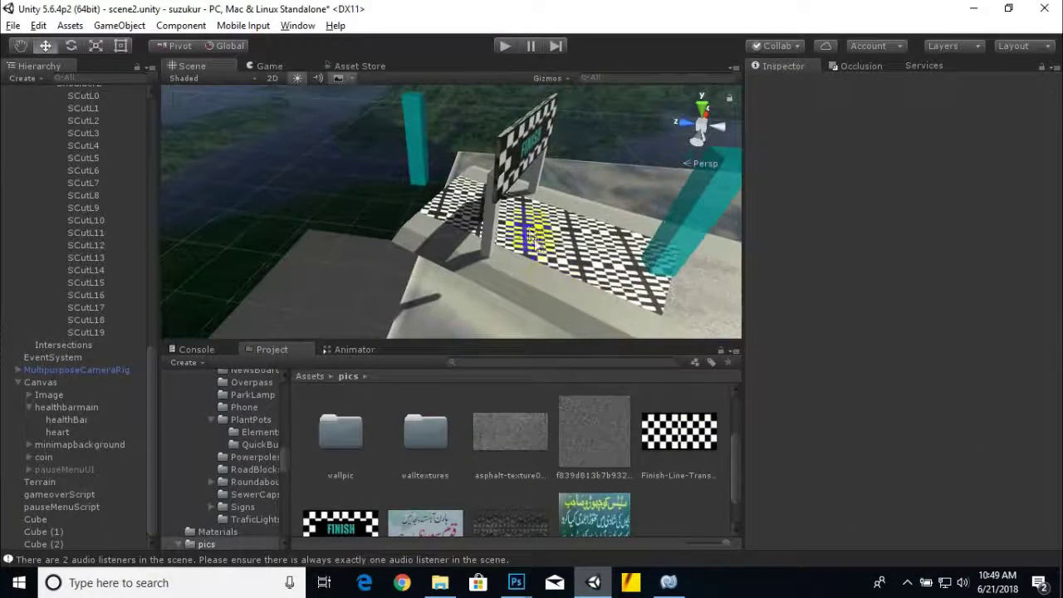
{"action": "left_click_drag", "start_coordinate": [536, 242], "coordinate": [343, 185], "text": "alt"}
{"action": "left_click", "coordinate": [507, 159]}
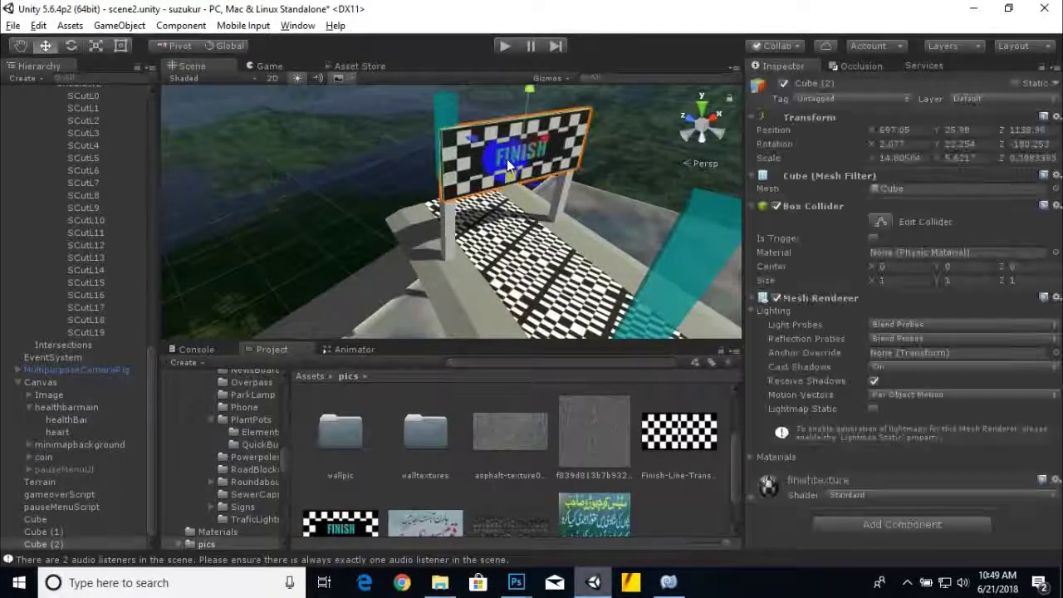
{"action": "left_click", "coordinate": [452, 215], "text": "ctrl"}
{"action": "left_click", "coordinate": [565, 193], "text": "ctrl"}
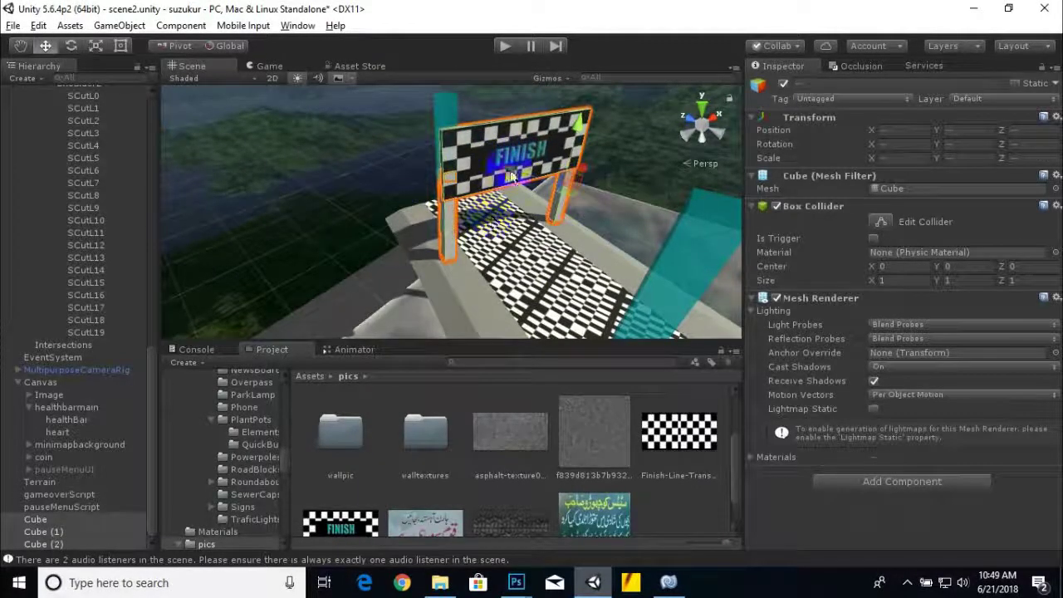
{"action": "left_click_drag", "start_coordinate": [512, 177], "coordinate": [569, 164]}
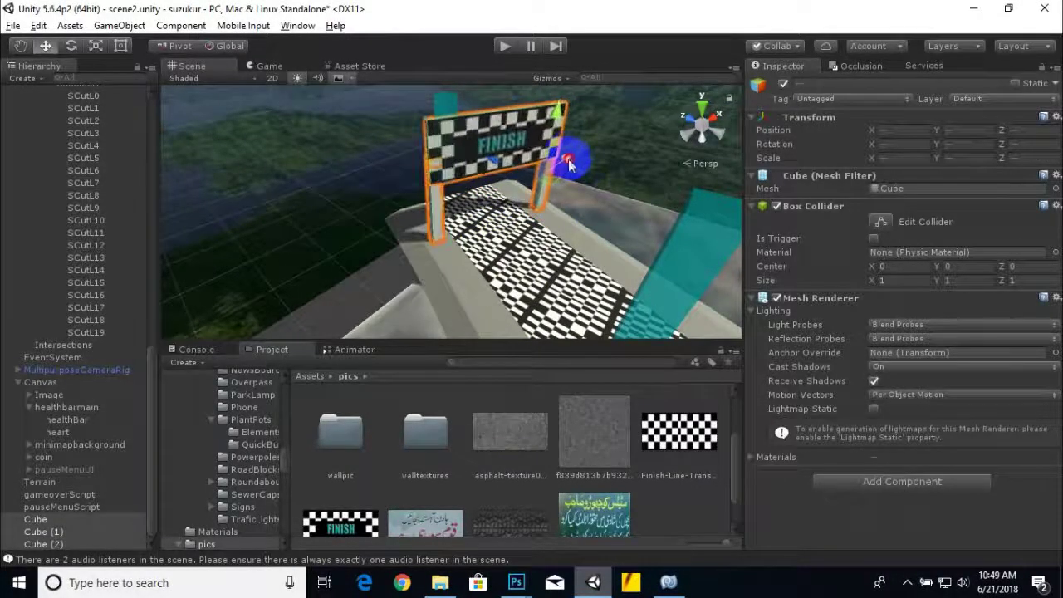
{"action": "left_click_drag", "start_coordinate": [558, 120], "coordinate": [558, 124]}
{"action": "scroll", "coordinate": [336, 213], "scroll_direction": "down", "scroll_amount": 3}
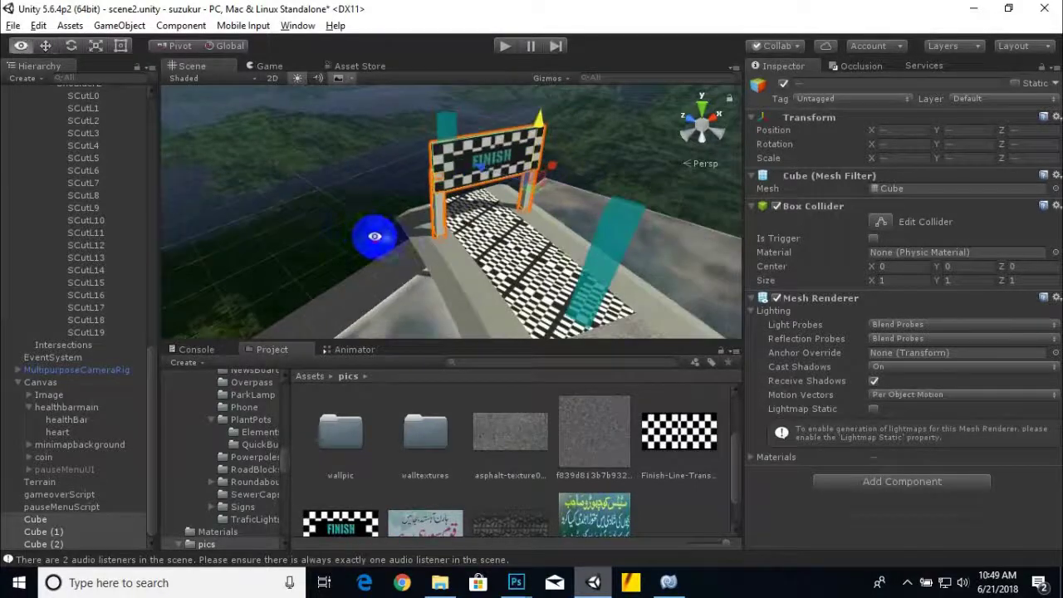
{"action": "left_click_drag", "start_coordinate": [374, 236], "coordinate": [335, 207], "text": "alt"}
{"action": "left_click_drag", "start_coordinate": [573, 186], "coordinate": [305, 214], "text": "alt"}
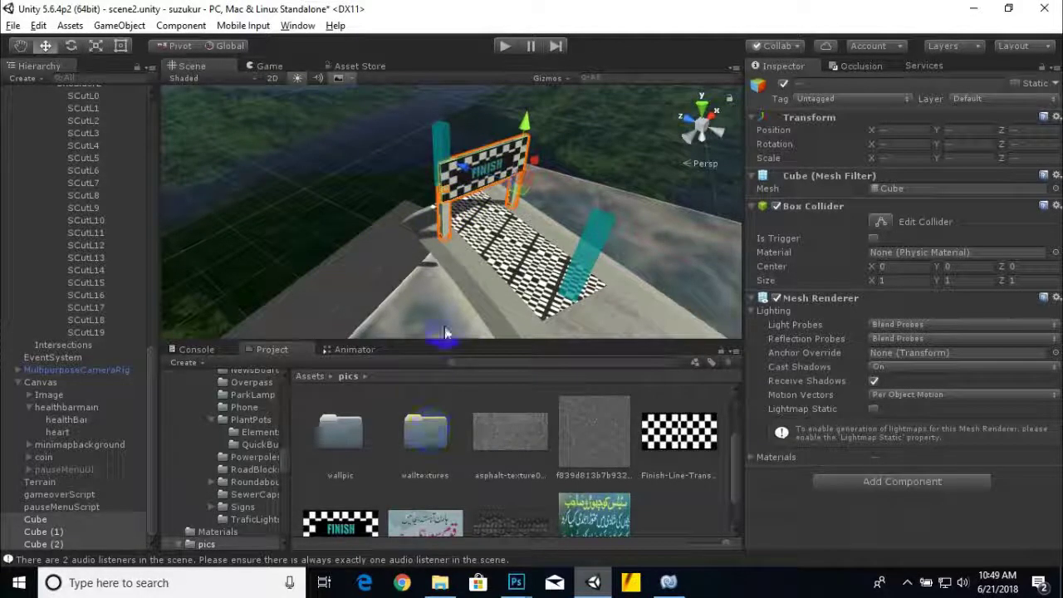
Apply the bright red material from the customassets Materials folder to both gate pillars
{"action": "scroll", "coordinate": [343, 427], "scroll_direction": "up", "scroll_amount": 2}
{"action": "double_click", "coordinate": [500, 437]}
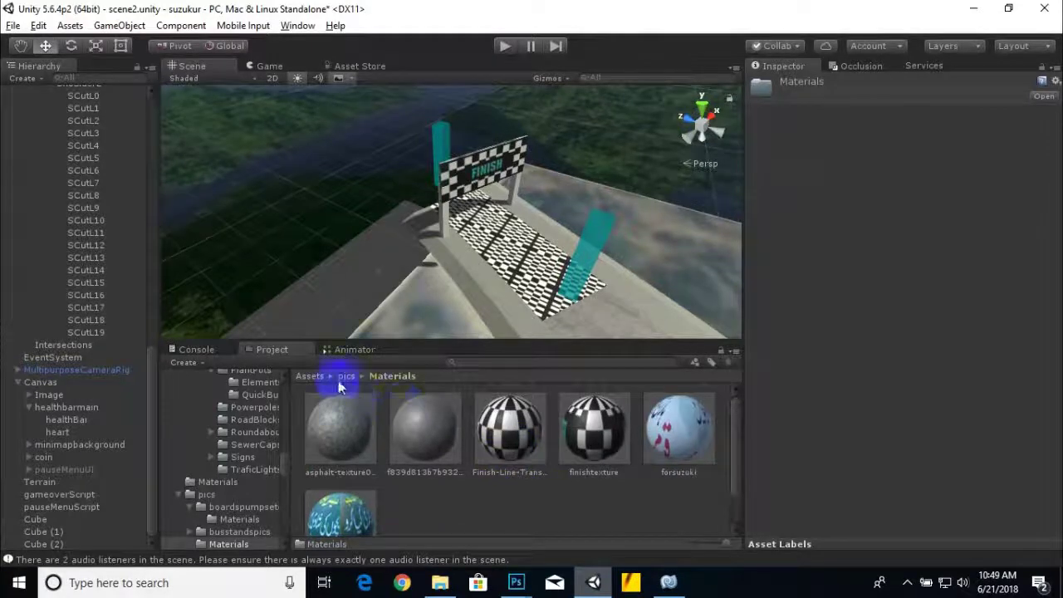
{"action": "left_click", "coordinate": [309, 376]}
{"action": "double_click", "coordinate": [510, 456]}
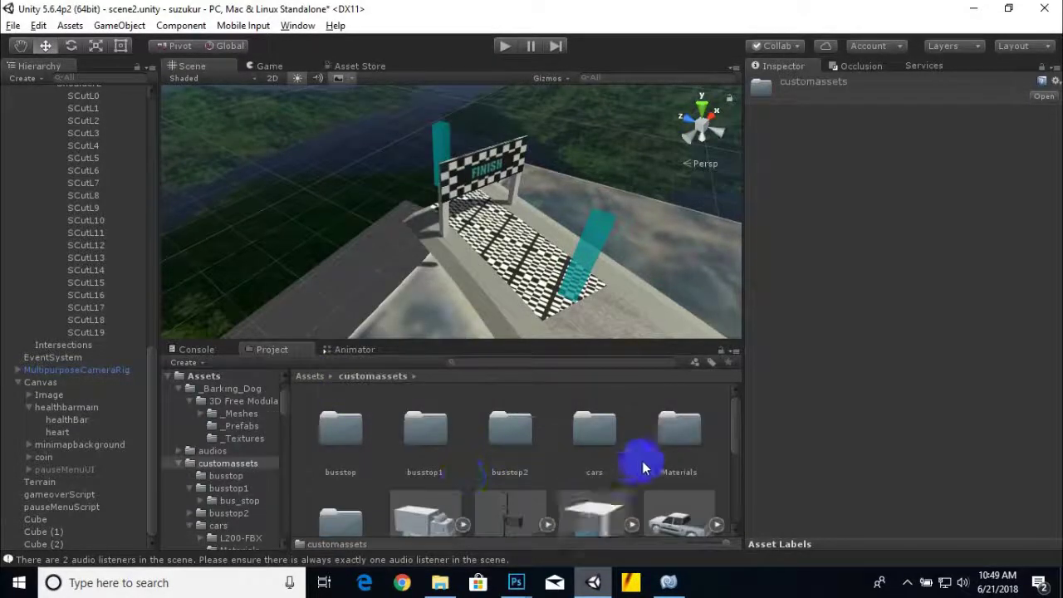
{"action": "double_click", "coordinate": [679, 435]}
{"action": "scroll", "coordinate": [509, 452], "scroll_direction": "down", "scroll_amount": 10}
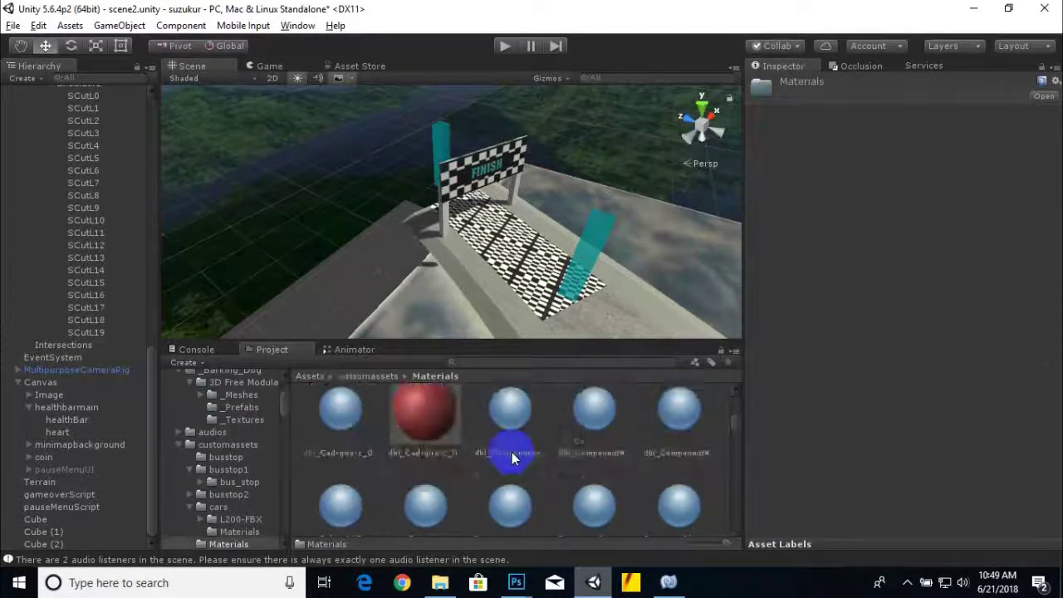
{"action": "left_click_drag", "start_coordinate": [678, 455], "coordinate": [444, 220]}
{"action": "left_click_drag", "start_coordinate": [677, 421], "coordinate": [516, 185]}
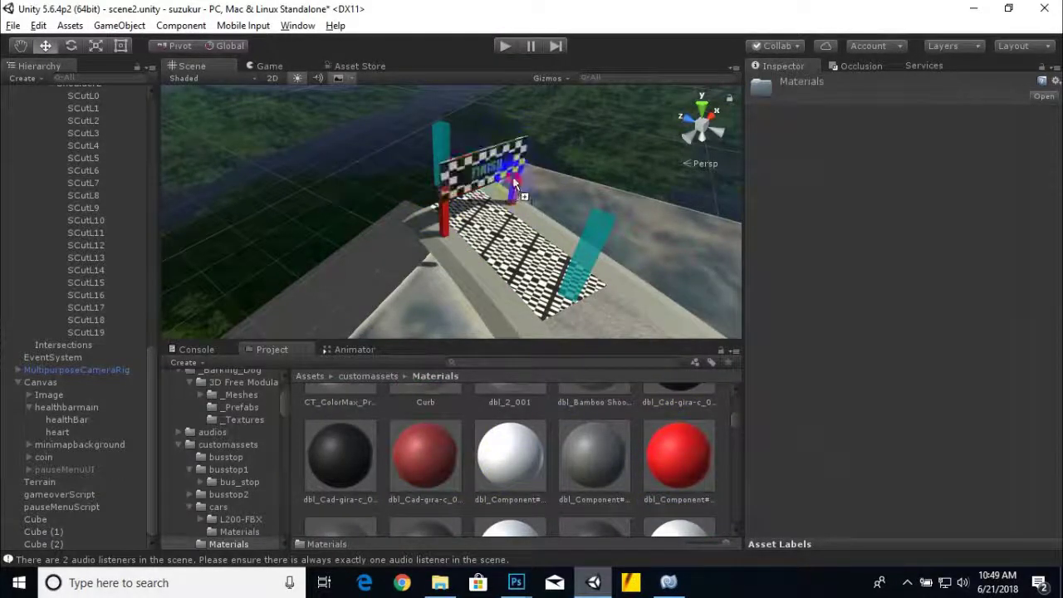
Examine the FINISH banner, red pillars and checkered road up close and from several angles
{"action": "scroll", "coordinate": [396, 235], "scroll_direction": "up", "scroll_amount": 7}
{"action": "left_click", "coordinate": [458, 147]}
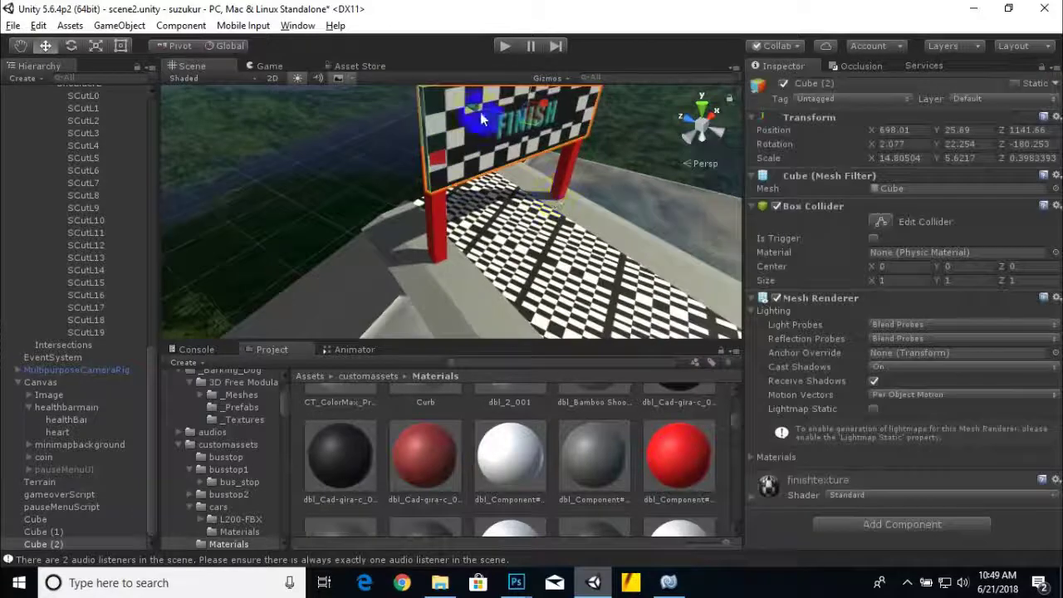
{"action": "left_click", "coordinate": [317, 170]}
{"action": "scroll", "coordinate": [318, 170], "scroll_direction": "down", "scroll_amount": 4}
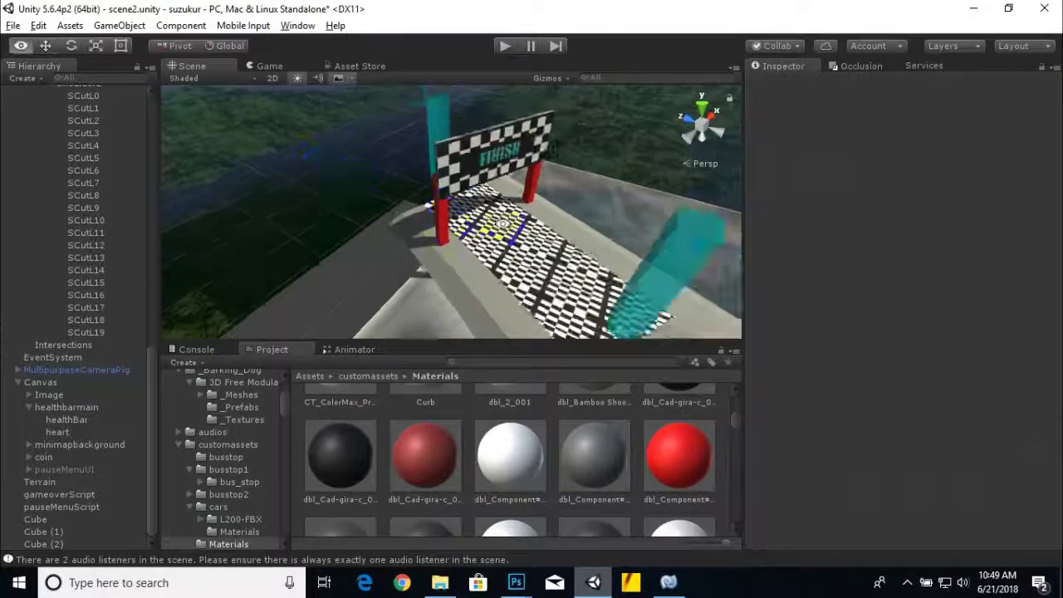
{"action": "left_click_drag", "start_coordinate": [492, 222], "coordinate": [663, 260], "text": "alt"}
{"action": "right_click_drag", "start_coordinate": [662, 259], "coordinate": [615, 264]}
{"action": "left_click_drag", "start_coordinate": [616, 264], "coordinate": [621, 240], "text": "alt"}
Duplicate the FINISH banner into a block about 5.85 deep and give it the white dbl_Component#2_001 material
{"action": "scroll", "coordinate": [479, 155], "scroll_direction": "up", "scroll_amount": 3}
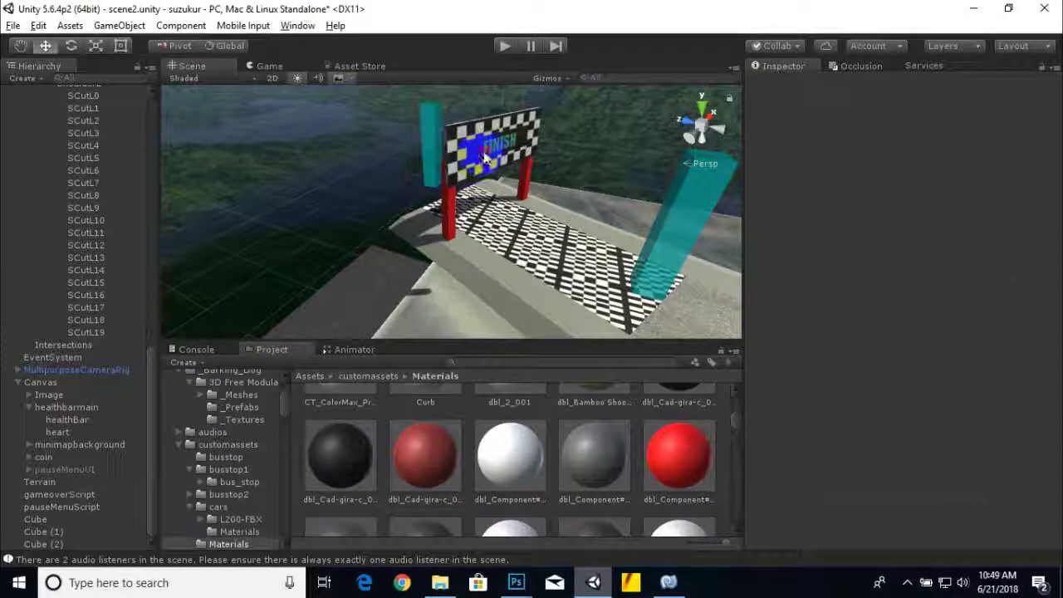
{"action": "left_click", "coordinate": [481, 161]}
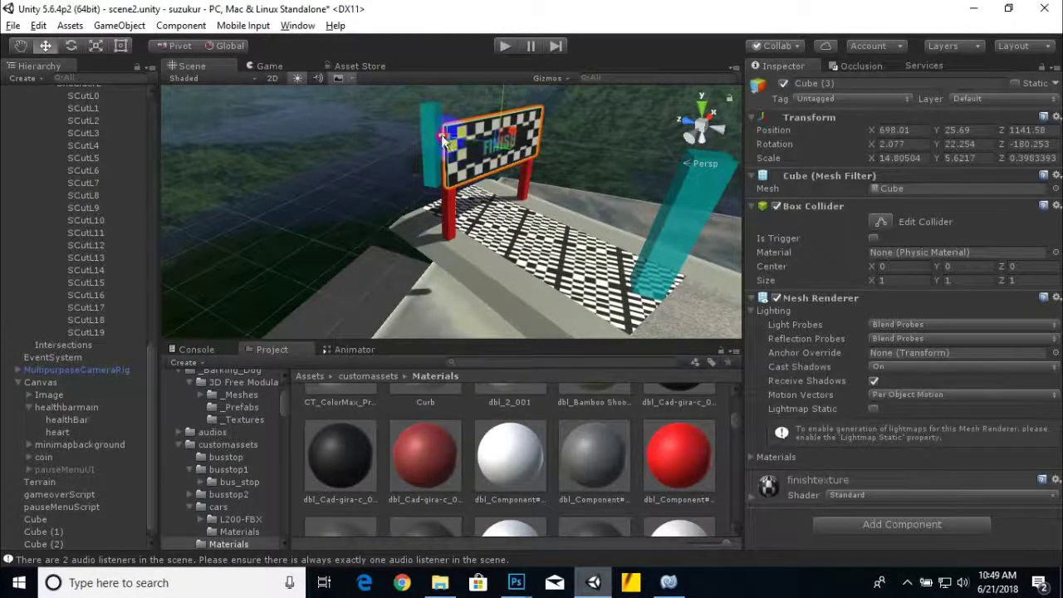
{"action": "left_click_drag", "start_coordinate": [443, 141], "coordinate": [506, 166]}
{"action": "left_click", "coordinate": [98, 50]}
{"action": "left_click_drag", "start_coordinate": [510, 455], "coordinate": [509, 224]}
Lower the white block between the red pillars, placing it at about X 697.37, Y 18.62, Z 1140.27
{"action": "left_click", "coordinate": [49, 52]}
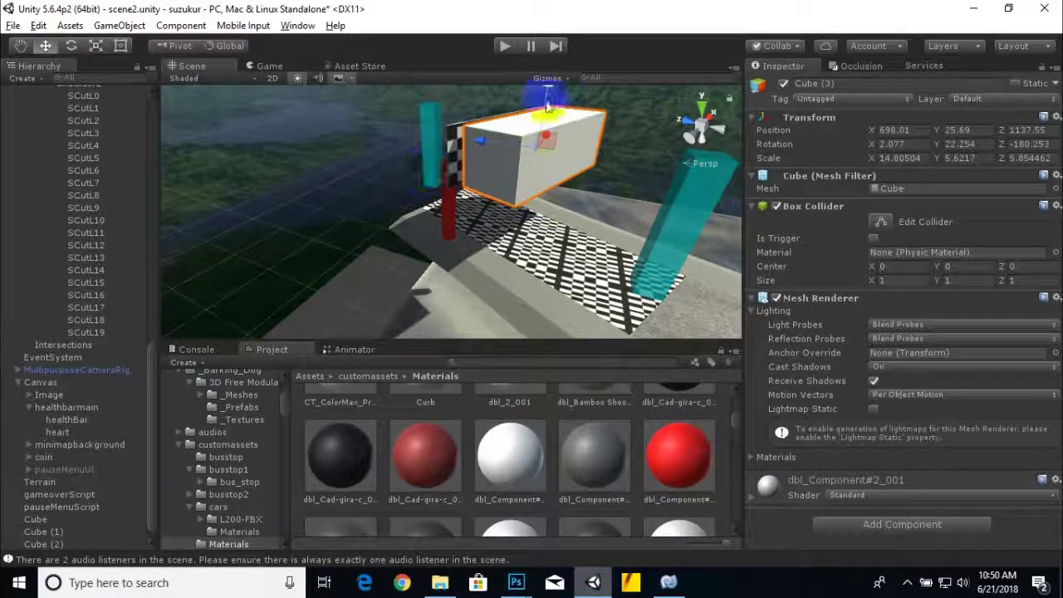
{"action": "left_click_drag", "start_coordinate": [546, 100], "coordinate": [534, 158]}
{"action": "left_click_drag", "start_coordinate": [474, 206], "coordinate": [457, 199]}
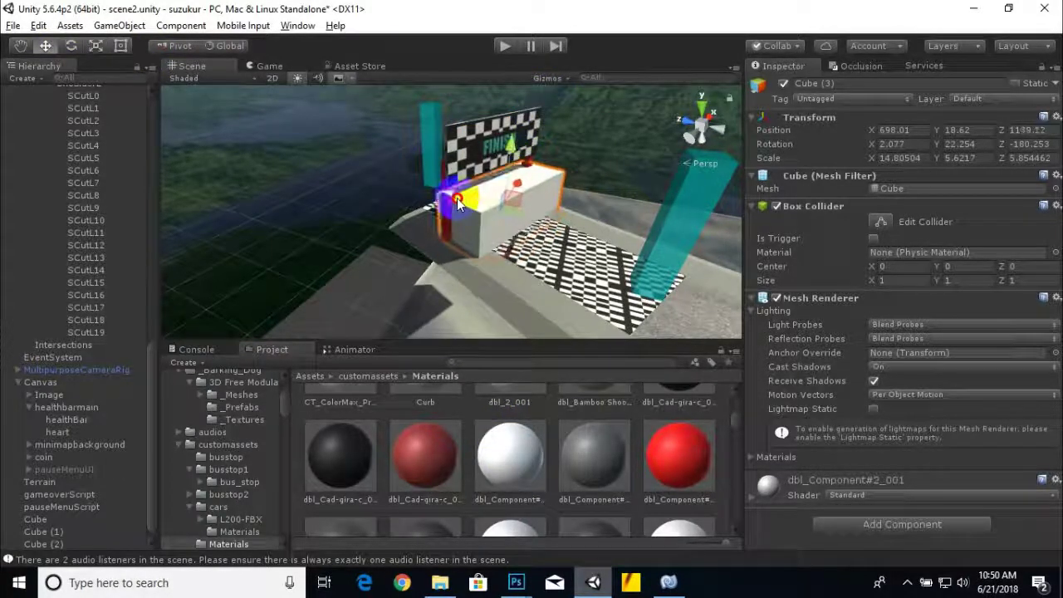
{"action": "scroll", "coordinate": [539, 236], "scroll_direction": "down", "scroll_amount": 2}
{"action": "left_click_drag", "start_coordinate": [539, 235], "coordinate": [222, 246], "text": "alt"}
{"action": "scroll", "coordinate": [468, 263], "scroll_direction": "up", "scroll_amount": 4}
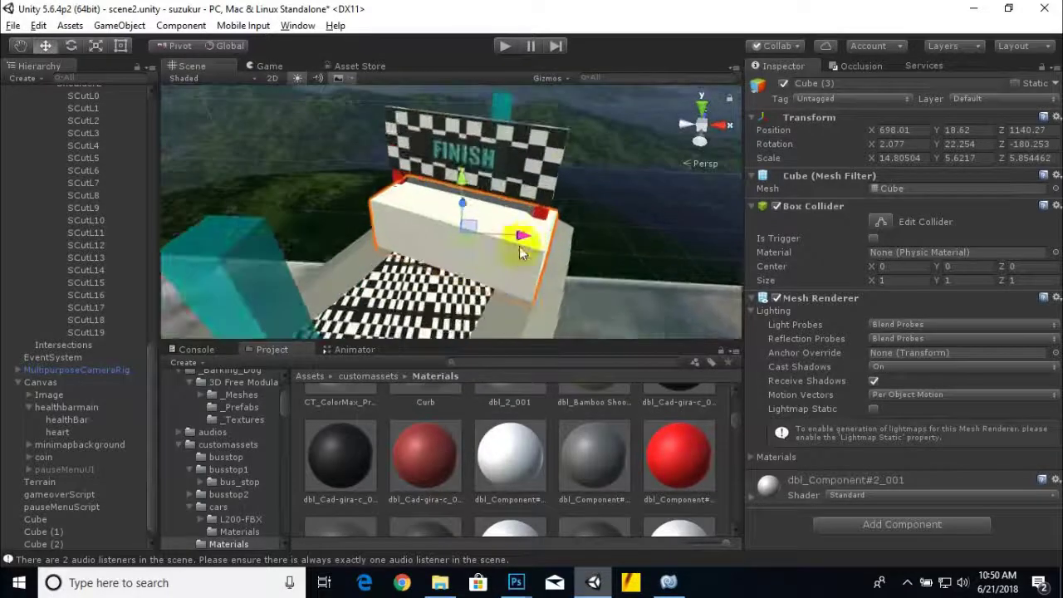
{"action": "left_click_drag", "start_coordinate": [520, 239], "coordinate": [517, 238]}
{"action": "left_click_drag", "start_coordinate": [243, 253], "coordinate": [446, 266], "text": "alt"}
{"action": "left_click_drag", "start_coordinate": [546, 199], "coordinate": [544, 201]}
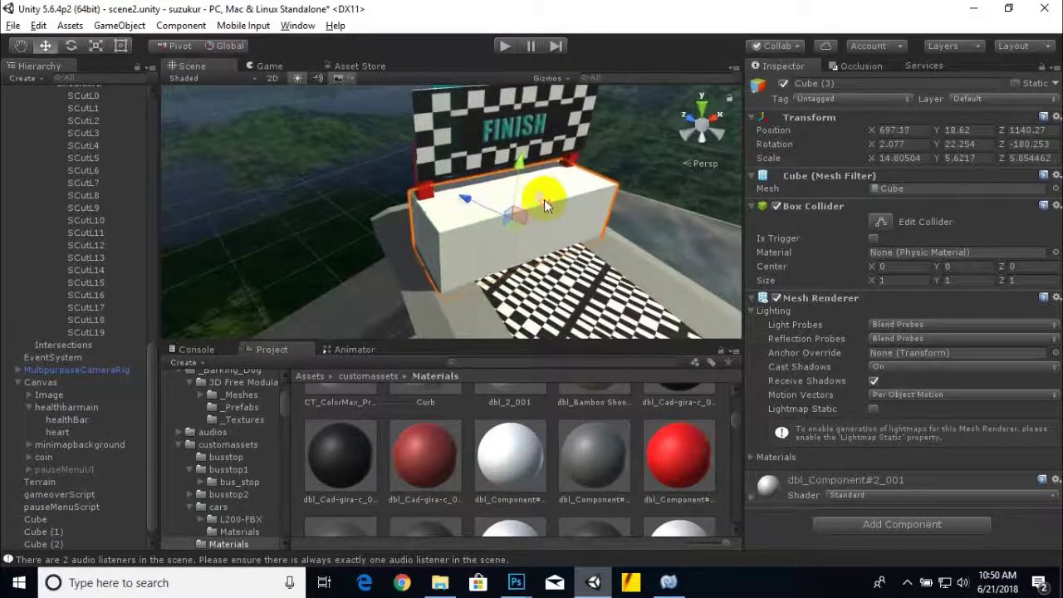
{"action": "left_click_drag", "start_coordinate": [608, 241], "coordinate": [420, 205], "text": "alt"}
{"action": "left_click_drag", "start_coordinate": [522, 223], "coordinate": [526, 223]}
{"action": "left_click_drag", "start_coordinate": [523, 225], "coordinate": [660, 265], "text": "alt"}
Create a C# script named finishlinescene2 in the Assets scripts folder
{"action": "left_click", "coordinate": [307, 375]}
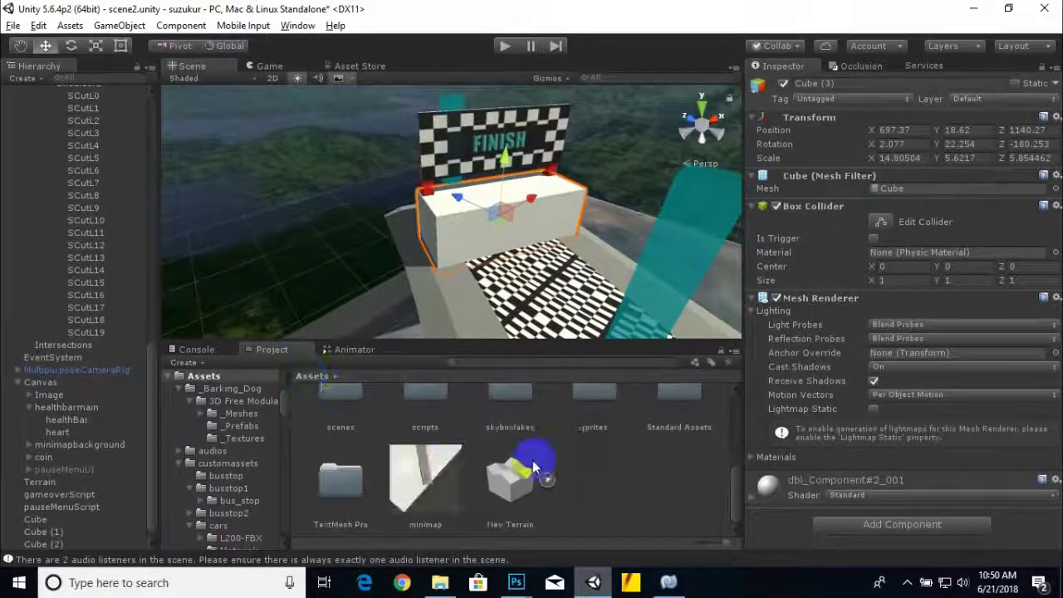
{"action": "double_click", "coordinate": [423, 413]}
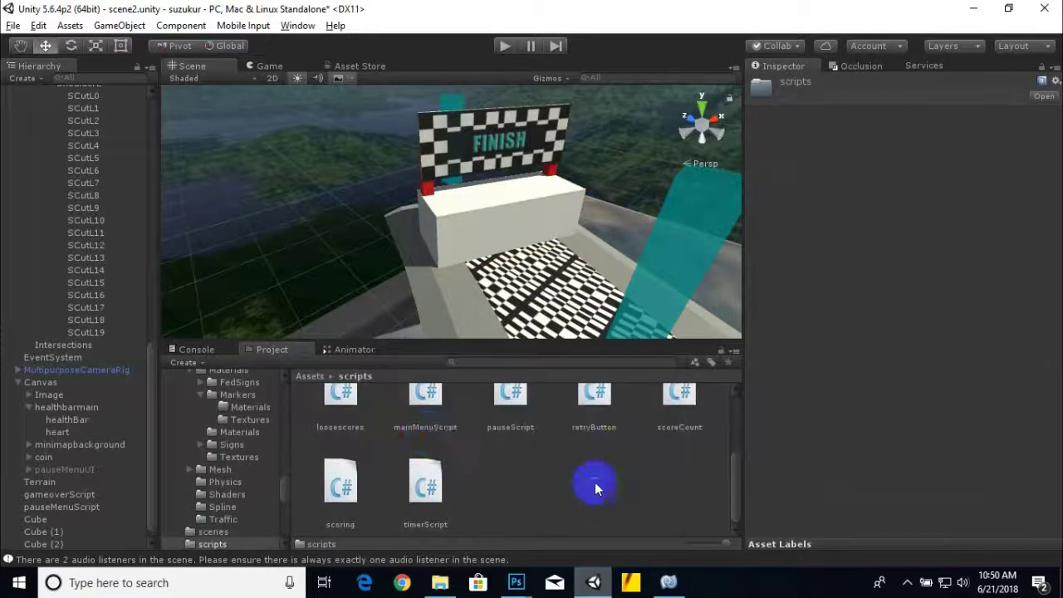
{"action": "right_click", "coordinate": [595, 485]}
{"action": "mouse_move", "coordinate": [682, 198]}
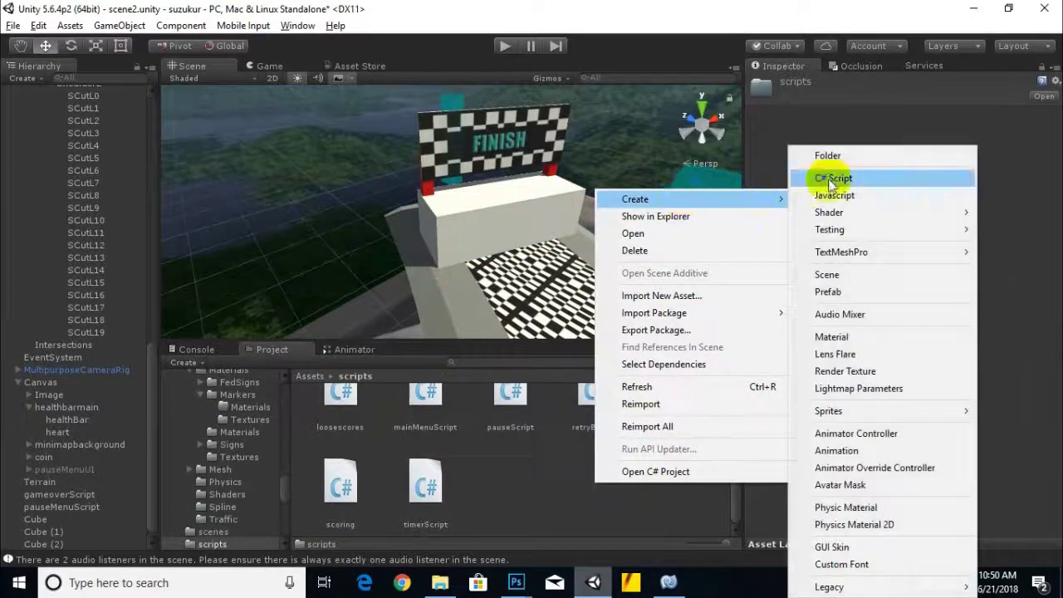
{"action": "left_click", "coordinate": [816, 175]}
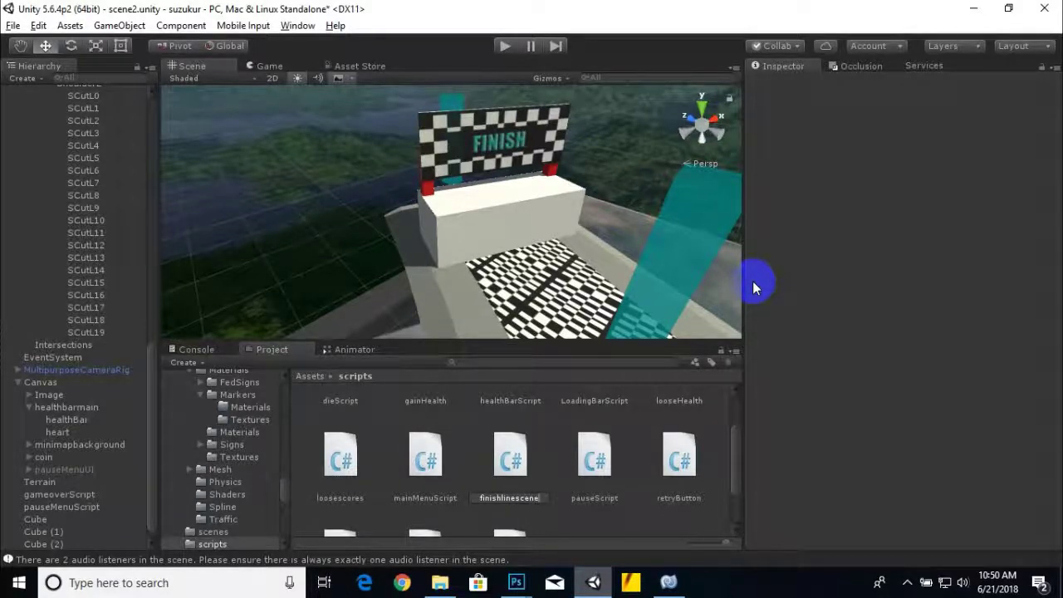
{"action": "left_click", "coordinate": [753, 282]}
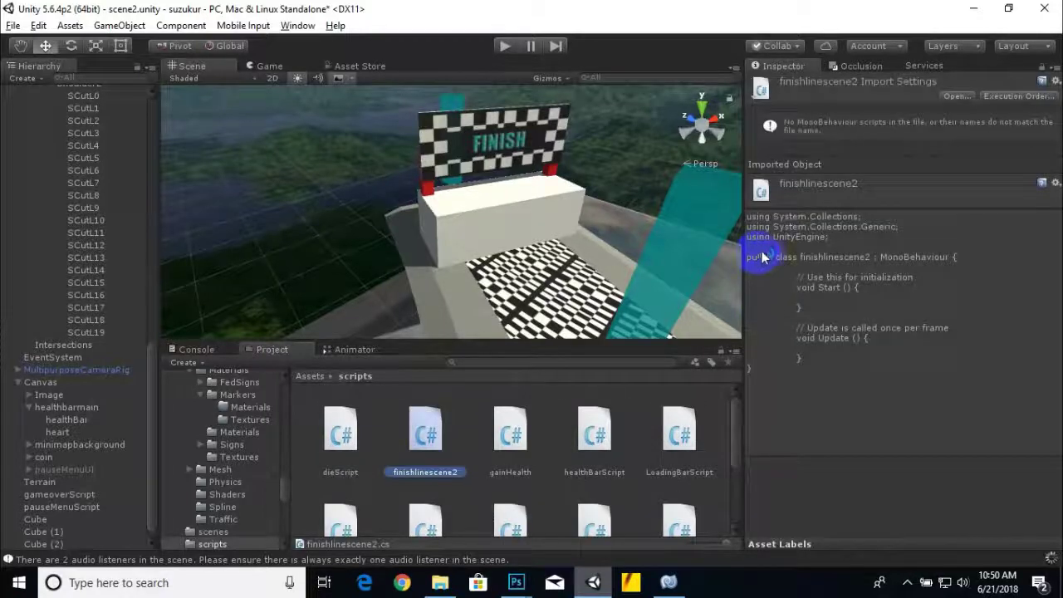
Switch to MonoDevelop and copy the SceneManager.LoadScene line from the LoadMenu method of pauseScript
{"action": "left_click", "coordinate": [668, 581]}
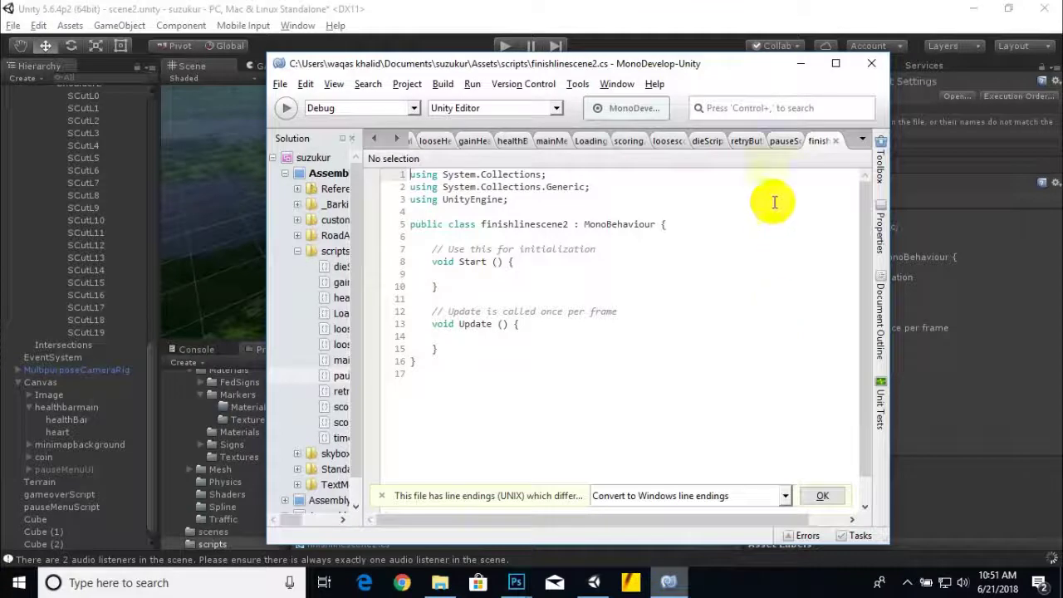
{"action": "left_click", "coordinate": [780, 142]}
{"action": "scroll", "coordinate": [569, 282], "scroll_direction": "down", "scroll_amount": 10}
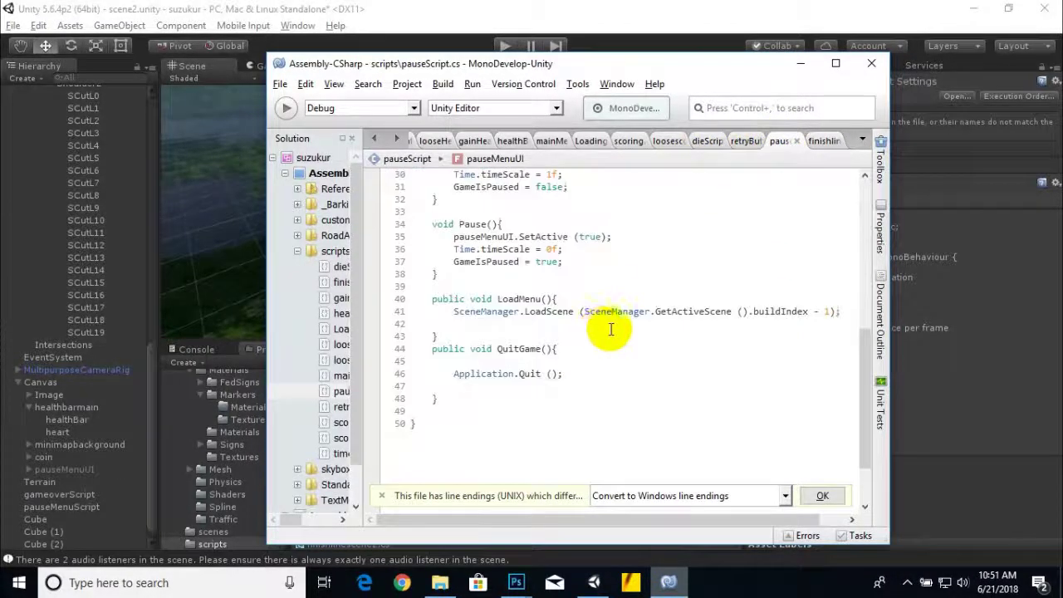
{"action": "left_click_drag", "start_coordinate": [453, 312], "coordinate": [842, 314]}
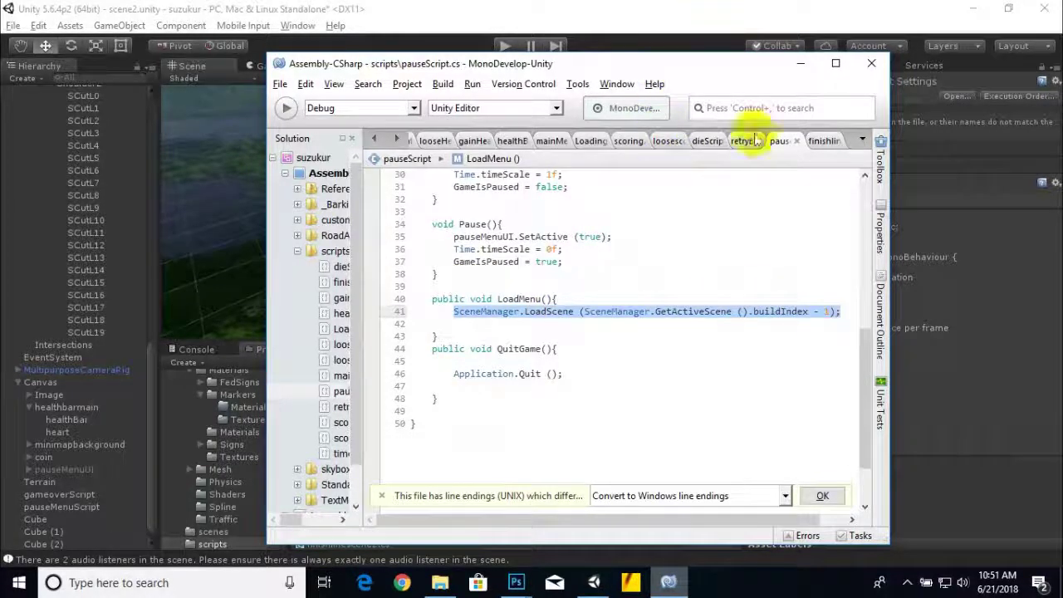
In finishlinescene2, turn Start into OnTriggerEnter containing the copied LoadScene line and delete the Update method
{"action": "left_click", "coordinate": [820, 141]}
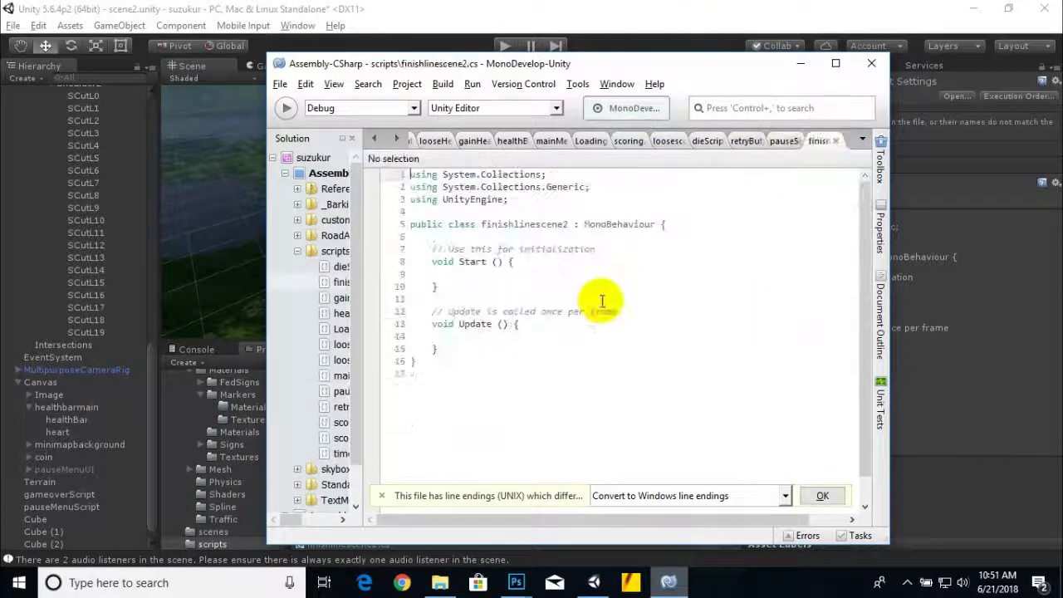
{"action": "left_click", "coordinate": [461, 262]}
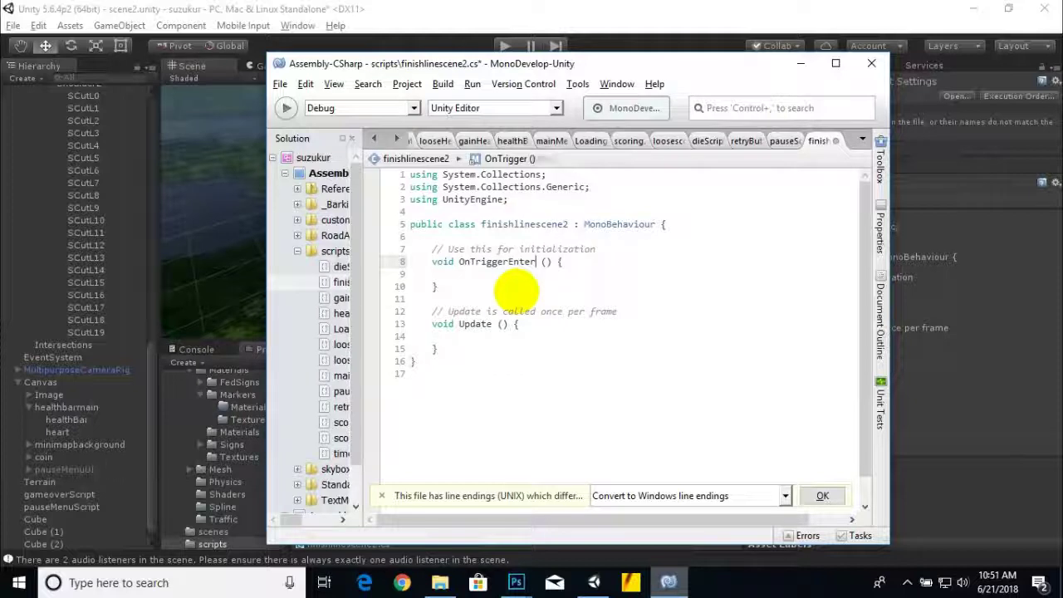
{"action": "left_click", "coordinate": [521, 274]}
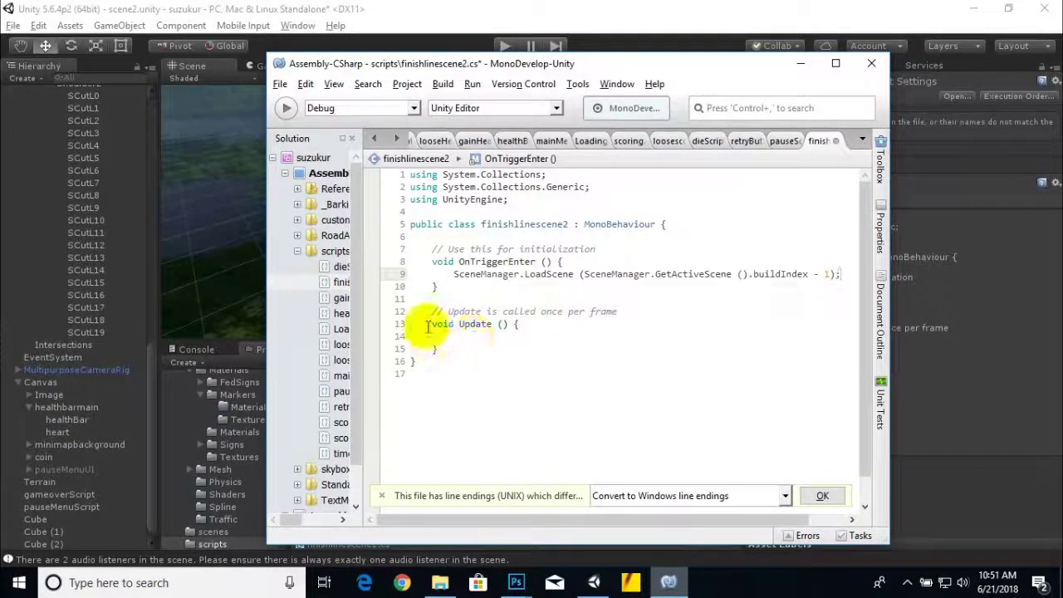
{"action": "left_click_drag", "start_coordinate": [432, 311], "coordinate": [475, 355]}
{"action": "key", "text": "Delete"}
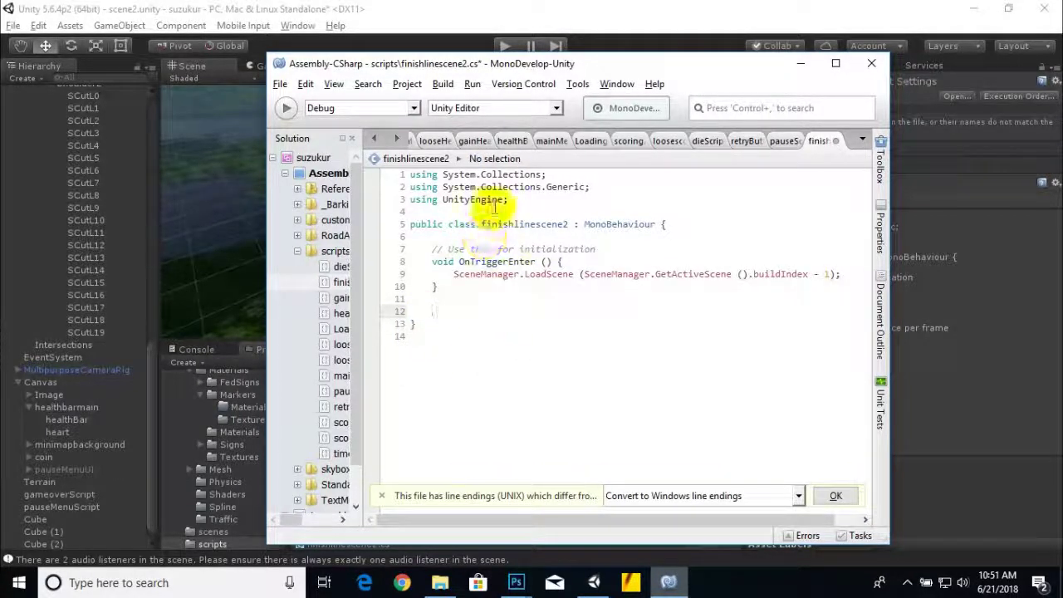
Add "using UnityEngine.SceneManagement;" to finishlinescene2 and change the scene to load to buildIndex + 1, saving the script
{"action": "left_click", "coordinate": [507, 211]}
{"action": "type", "text": "using "}
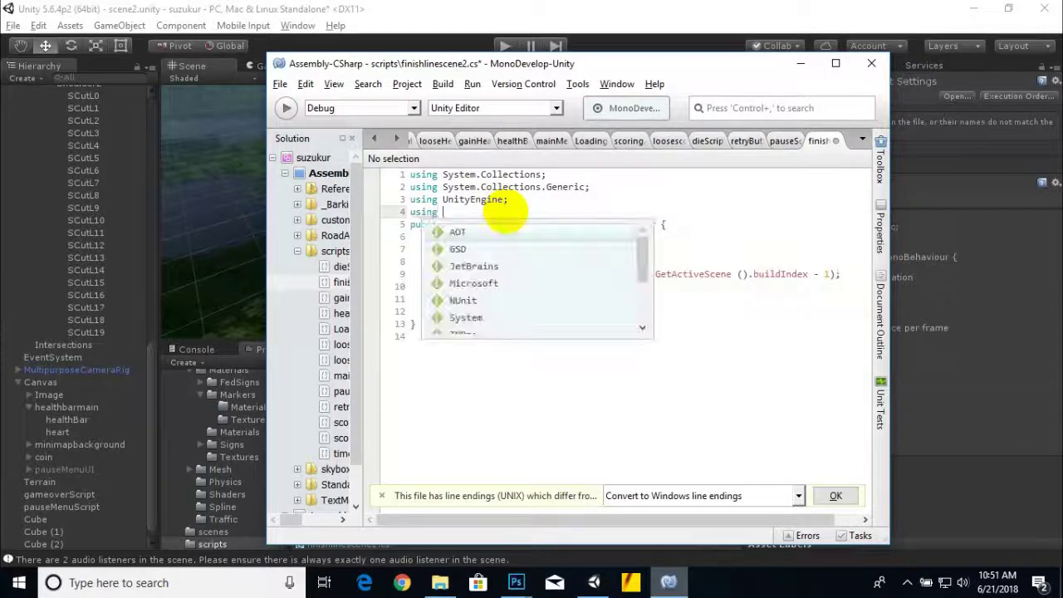
{"action": "type", "text": "UnityEngine"}
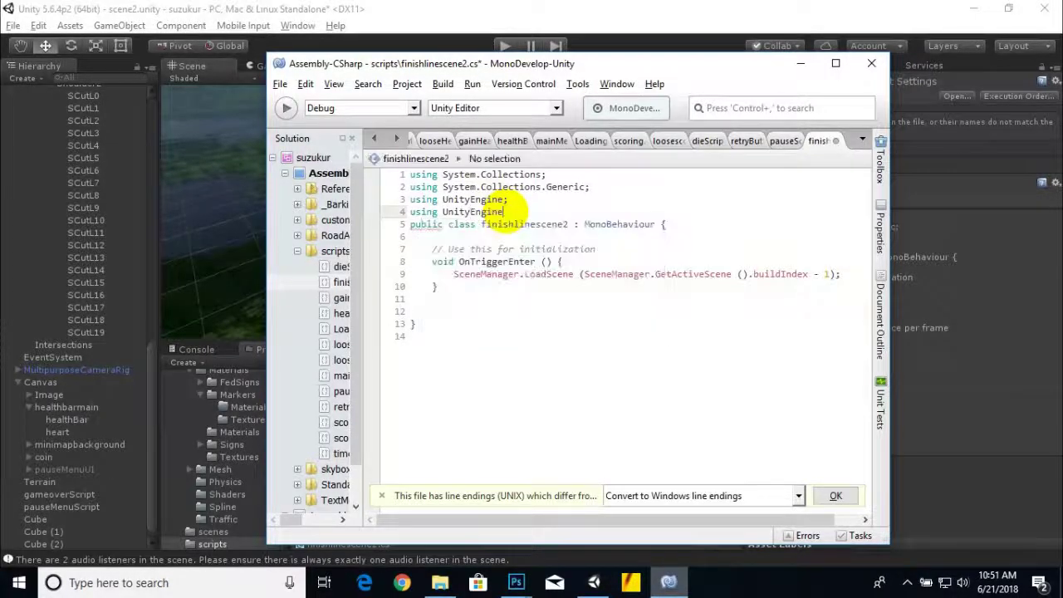
{"action": "type", "text": ".Sprites"}
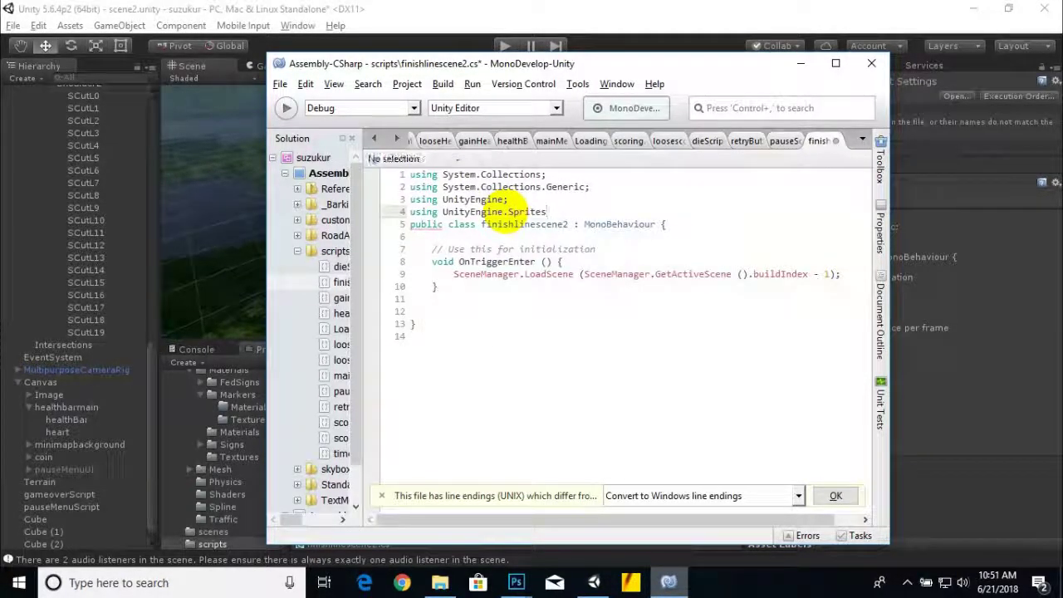
{"action": "key", "text": "BackSpace"}
{"action": "key", "text": "BackSpace"}
{"action": "key", "text": "BackSpace"}
{"action": "key", "text": "BackSpace"}
{"action": "key", "text": "BackSpace"}
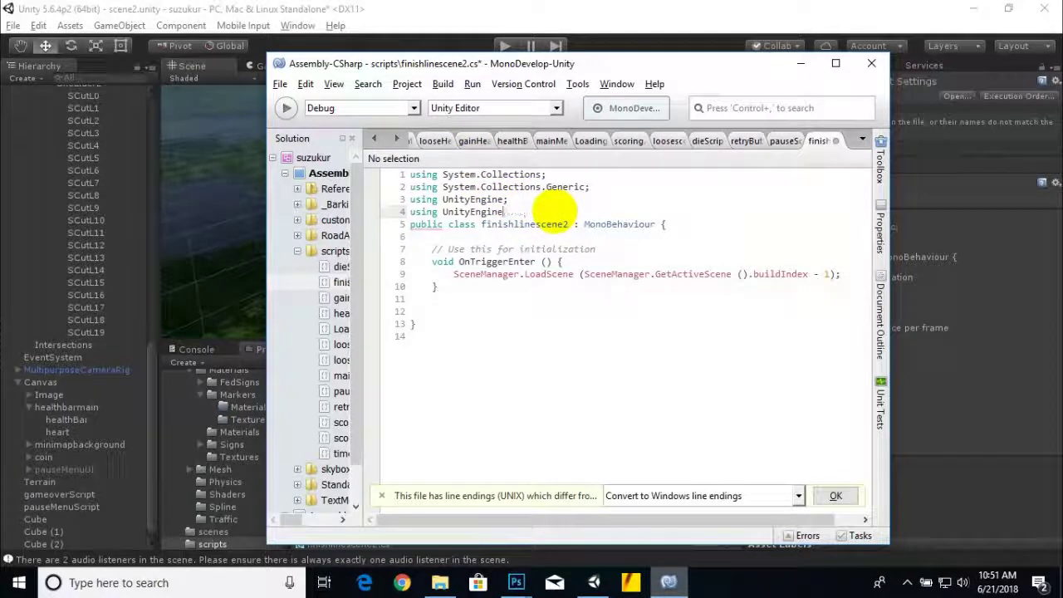
{"action": "type", "text": "."}
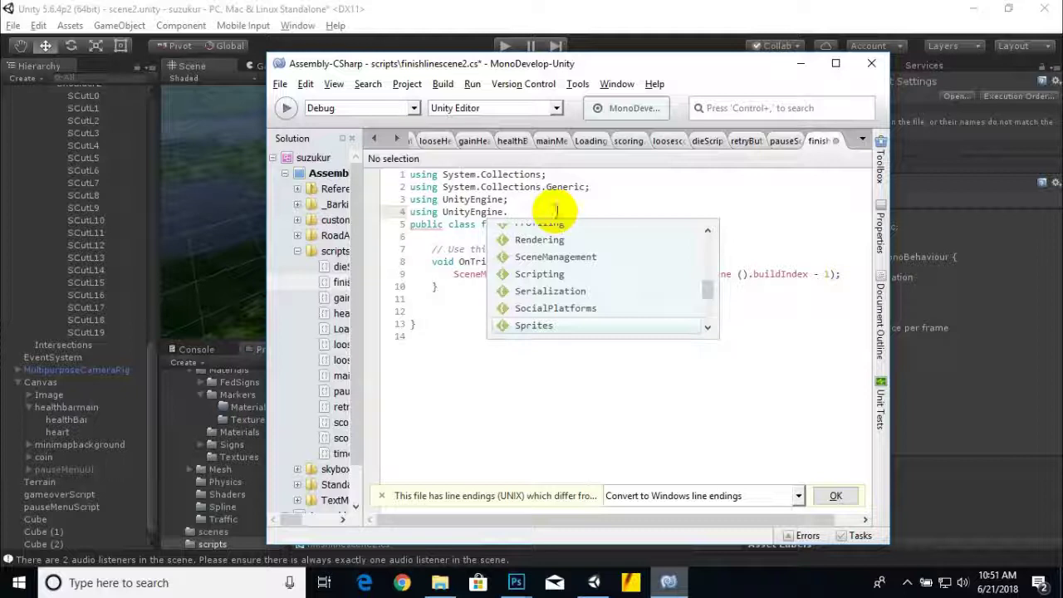
{"action": "double_click", "coordinate": [544, 259]}
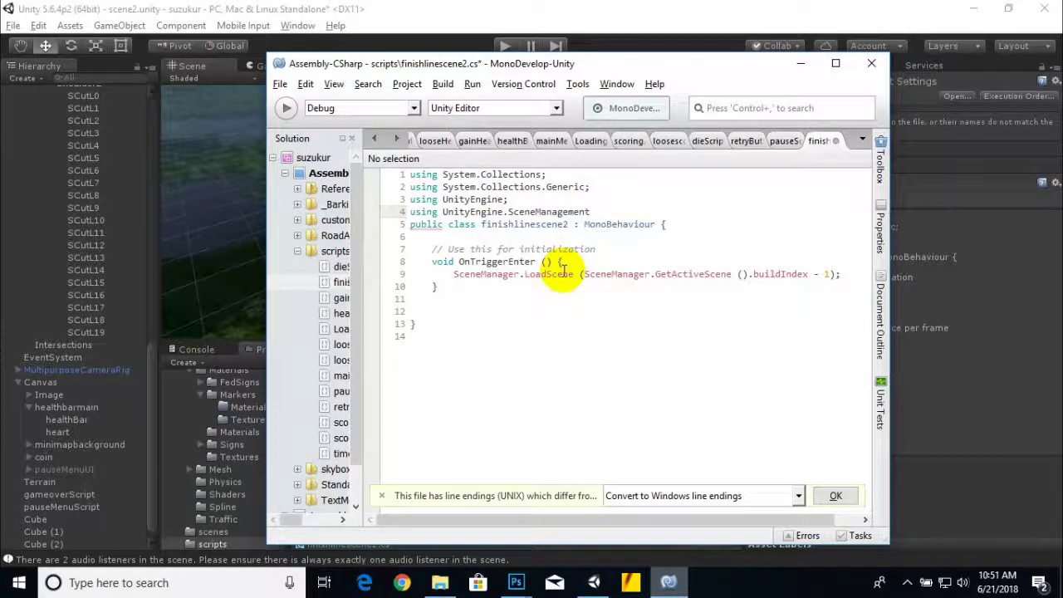
{"action": "key", "text": "ctrl+s"}
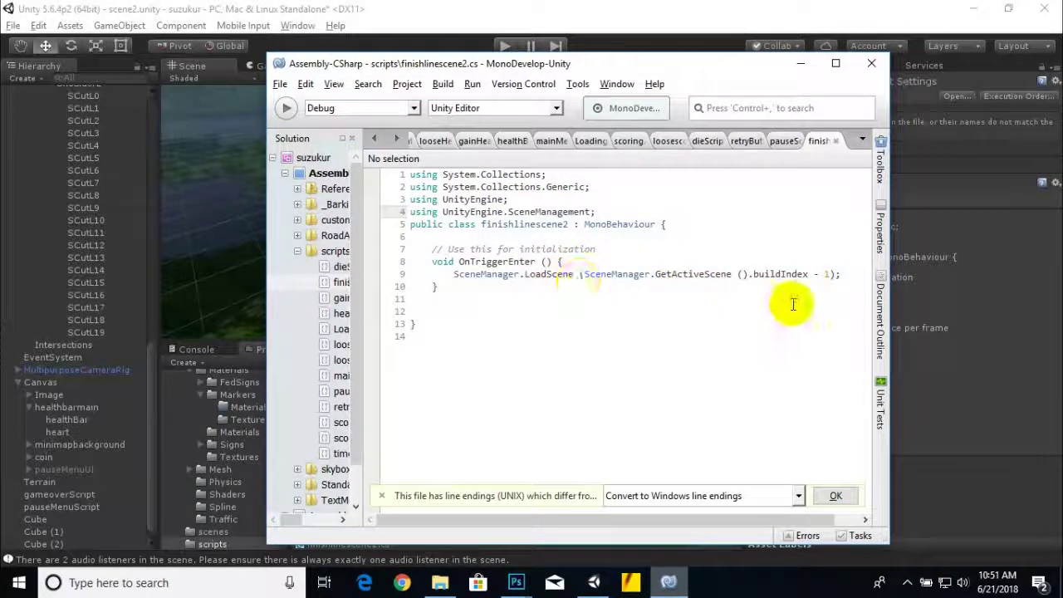
{"action": "left_click", "coordinate": [816, 275]}
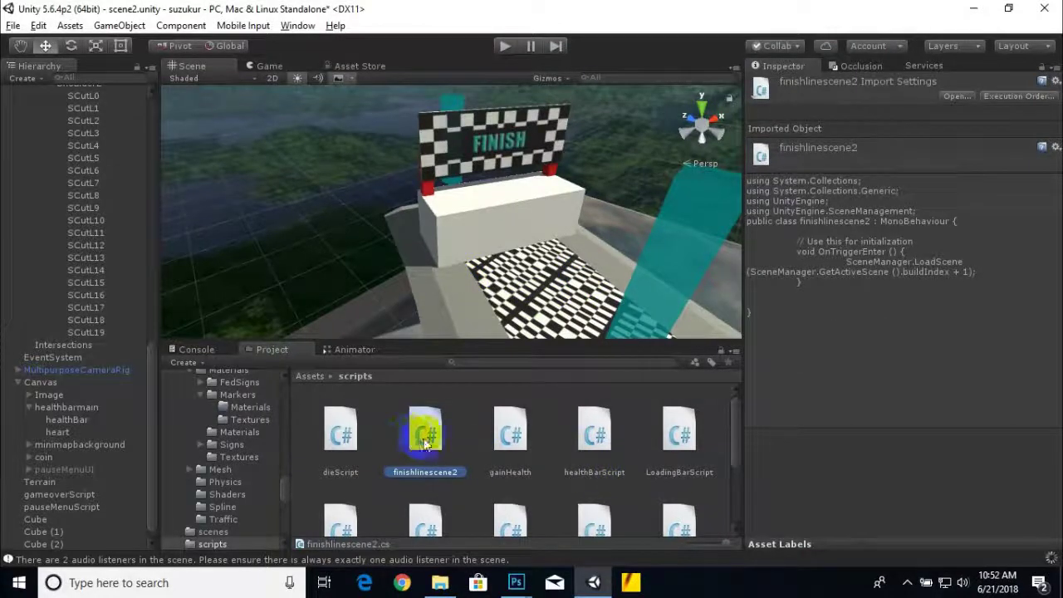
Return to Unity and attach the finishlinescene2 script to the white block under the banner, Cube (3)
{"action": "left_click", "coordinate": [504, 219]}
{"action": "left_click", "coordinate": [472, 221]}
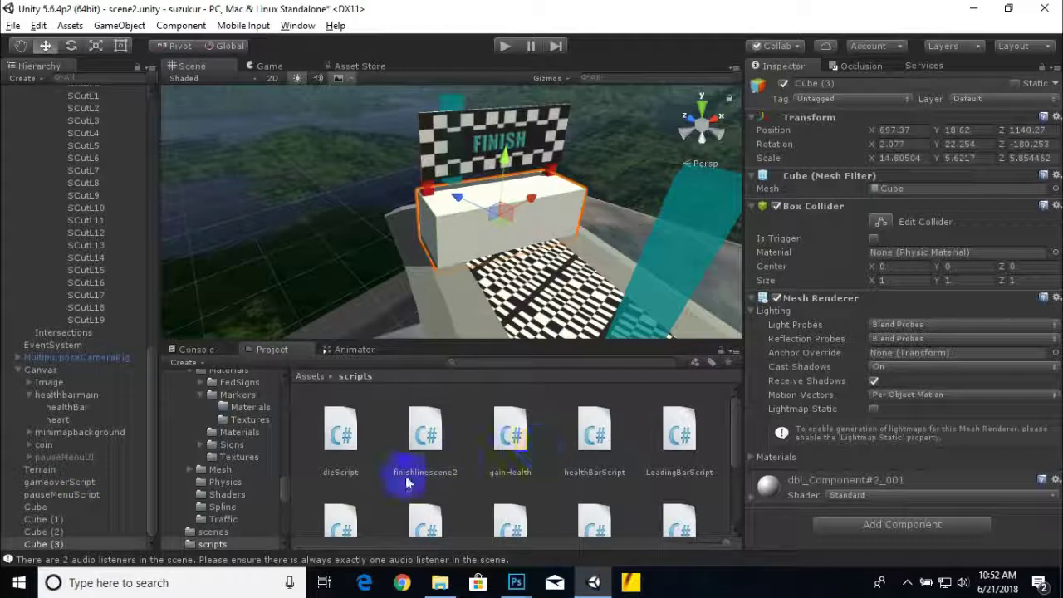
{"action": "left_click_drag", "start_coordinate": [425, 449], "coordinate": [50, 544]}
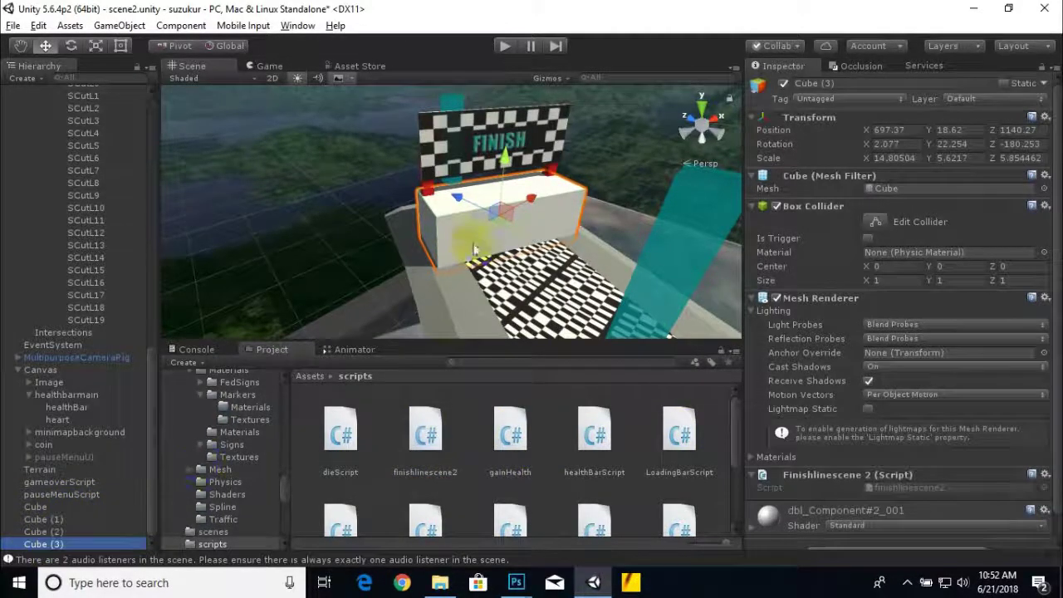
Move the white trigger block to the far end of the map near the car, at about X 127.4, Y 30.9, Z 38.5
{"action": "scroll", "coordinate": [477, 244], "scroll_direction": "down", "scroll_amount": 5}
{"action": "scroll", "coordinate": [478, 244], "scroll_direction": "down", "scroll_amount": 6}
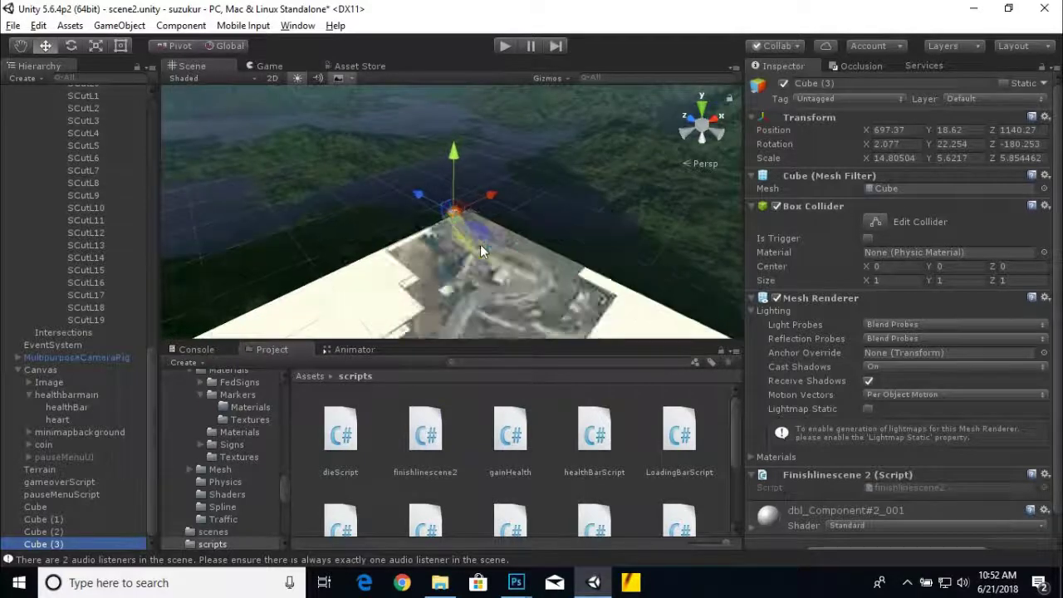
{"action": "scroll", "coordinate": [498, 244], "scroll_direction": "down", "scroll_amount": 2}
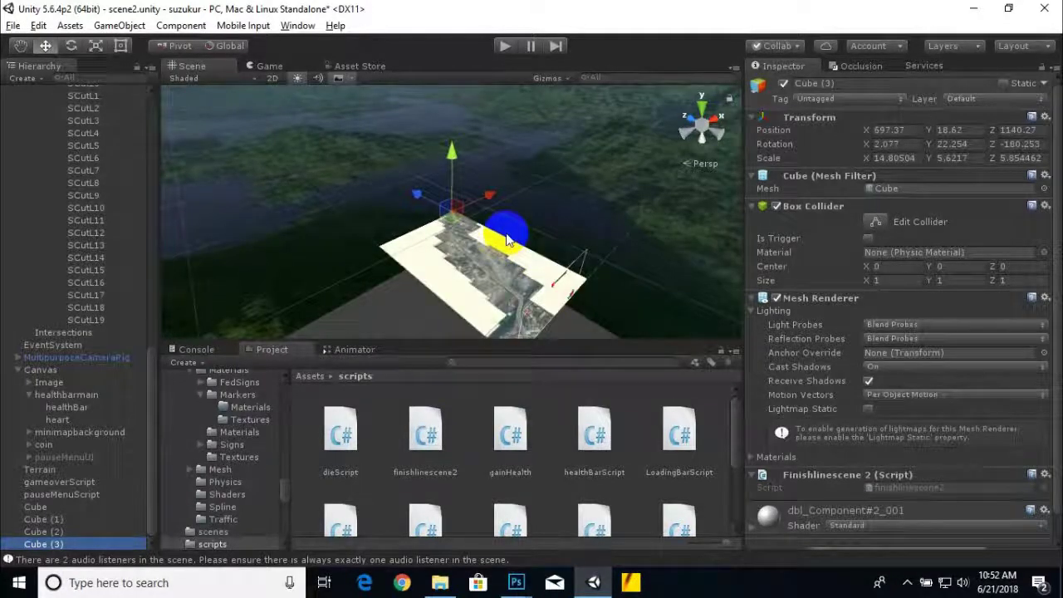
{"action": "mouse_move", "coordinate": [508, 239]}
{"action": "left_mouse_down"}
{"action": "mouse_move", "coordinate": [439, 186]}
{"action": "mouse_move", "coordinate": [415, 191]}
{"action": "mouse_move", "coordinate": [498, 237]}
{"action": "mouse_move", "coordinate": [494, 248]}
{"action": "left_mouse_up"}
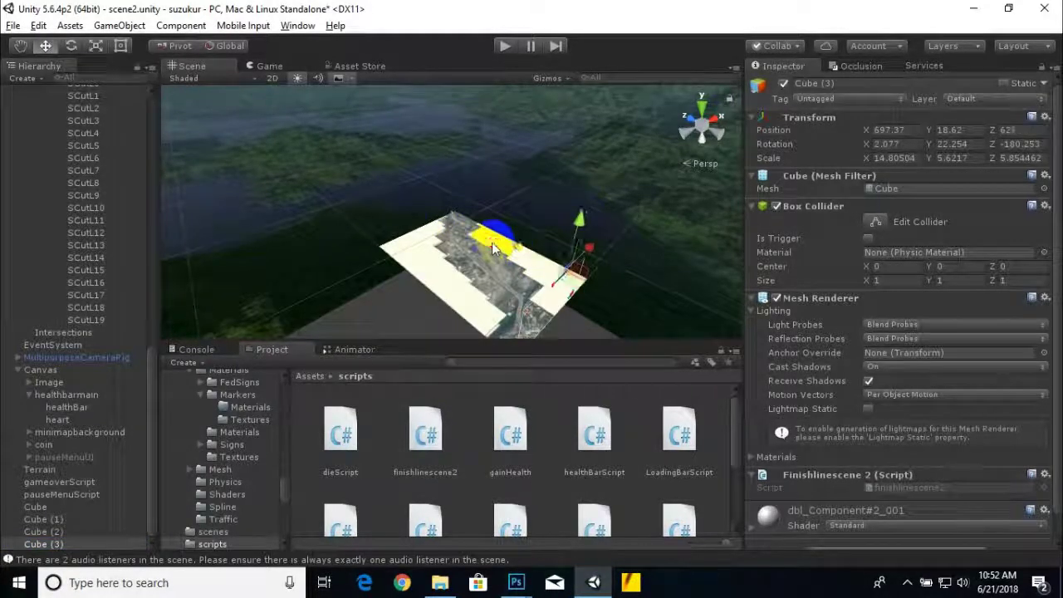
{"action": "left_click_drag", "start_coordinate": [589, 249], "coordinate": [555, 291]}
{"action": "middle_click_drag", "start_coordinate": [554, 293], "coordinate": [523, 246]}
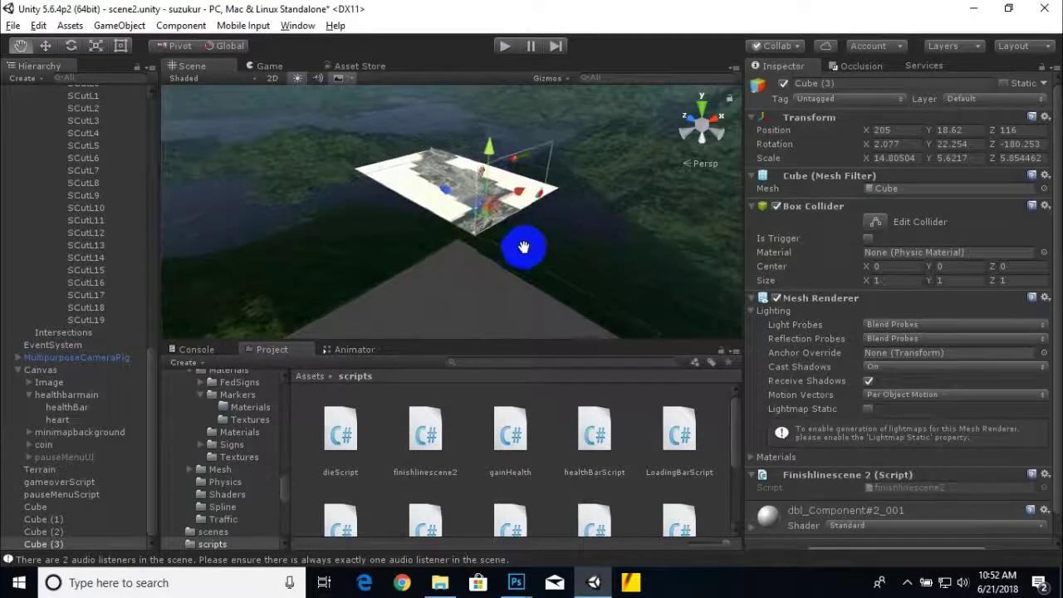
{"action": "scroll", "coordinate": [406, 247], "scroll_direction": "up", "scroll_amount": 6}
{"action": "left_click_drag", "start_coordinate": [641, 194], "coordinate": [644, 190]}
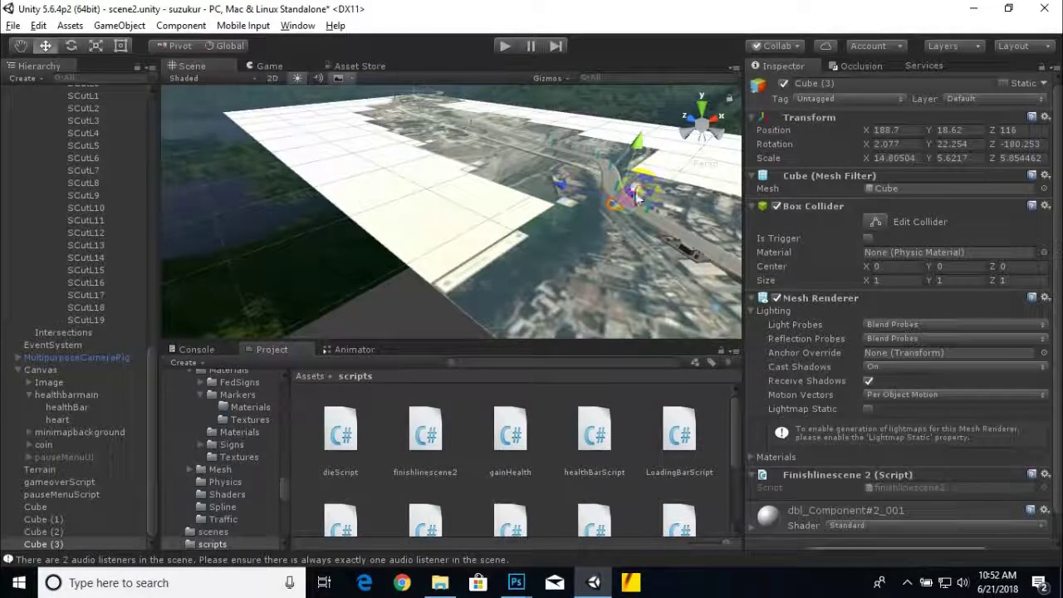
{"action": "left_click_drag", "start_coordinate": [559, 186], "coordinate": [635, 181]}
{"action": "scroll", "coordinate": [610, 268], "scroll_direction": "down", "scroll_amount": 4}
{"action": "scroll", "coordinate": [555, 258], "scroll_direction": "up", "scroll_amount": 3}
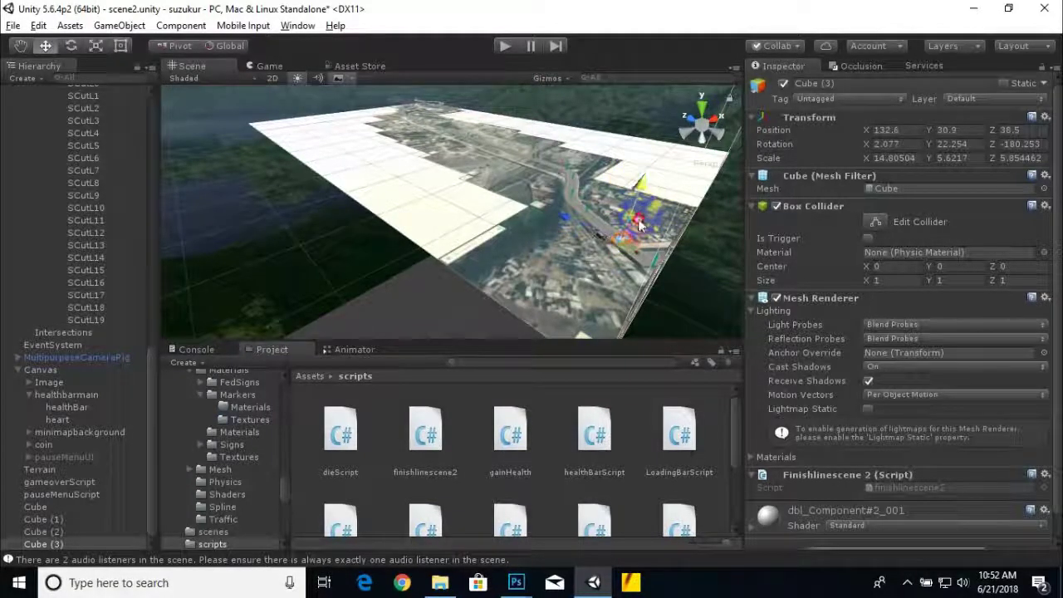
Play-test the scene with the block near the car and stop the game
{"action": "left_click", "coordinate": [504, 45]}
{"action": "left_click", "coordinate": [606, 164]}
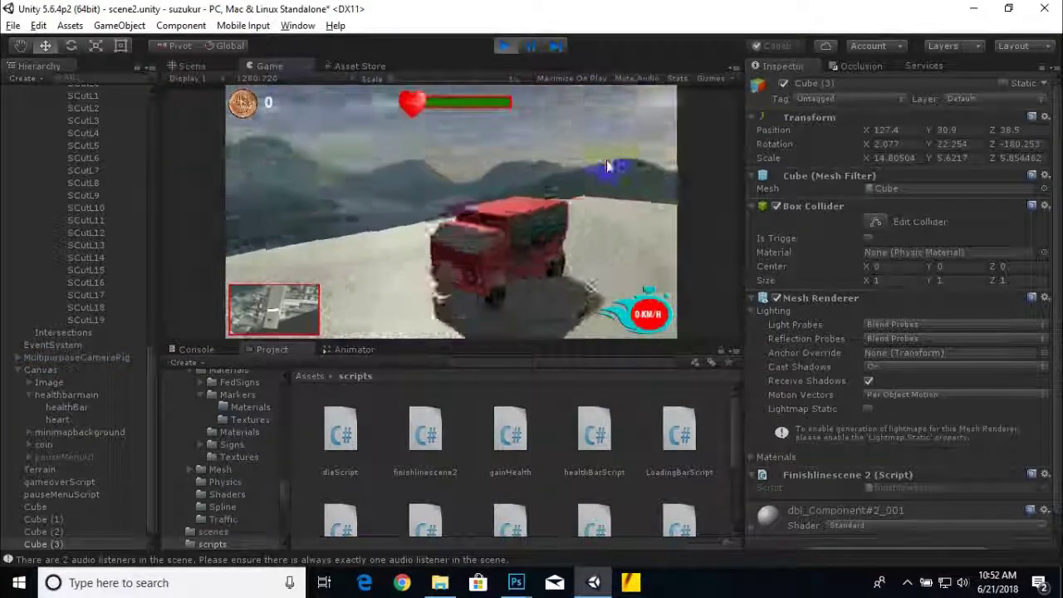
{"action": "left_click", "coordinate": [505, 48]}
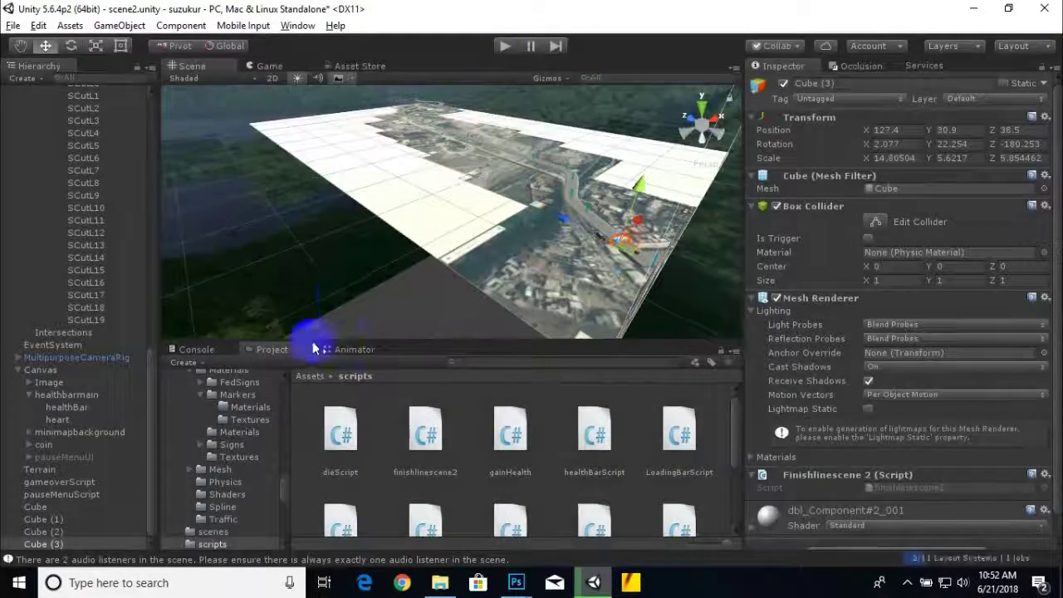
Enable Is Trigger on Cube (3)'s Box Collider, play-test the switch to the next scene, and stop the game
{"action": "left_click", "coordinate": [71, 542]}
{"action": "left_click", "coordinate": [868, 238]}
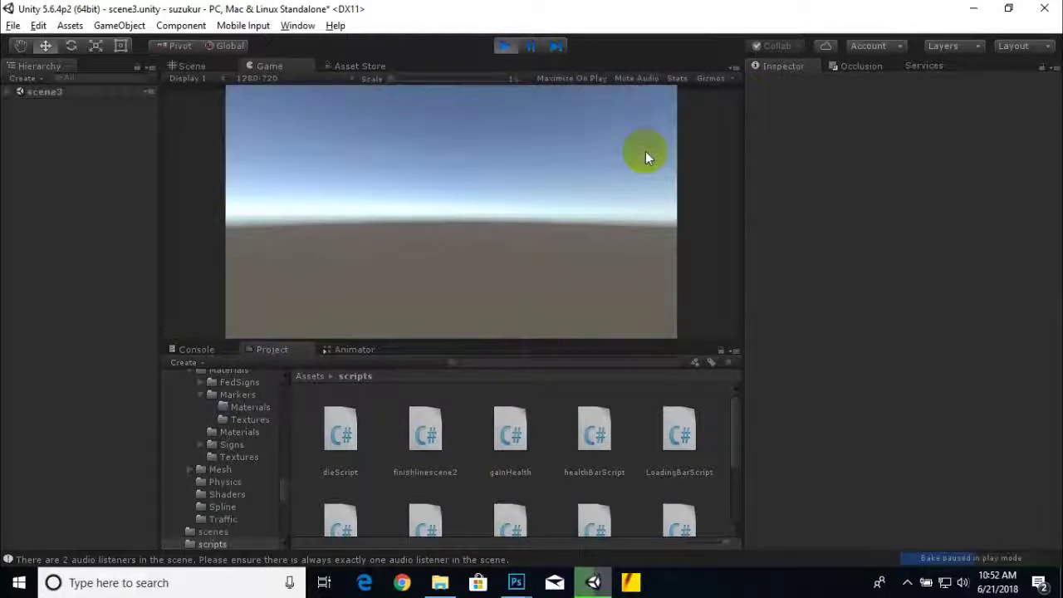
{"action": "left_click", "coordinate": [46, 93]}
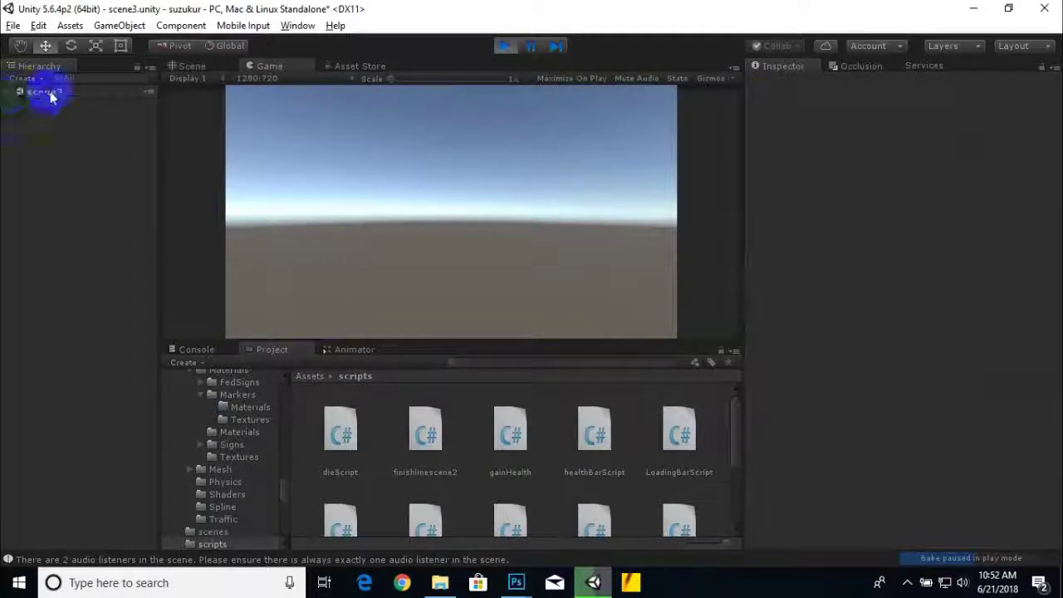
{"action": "left_click", "coordinate": [504, 45]}
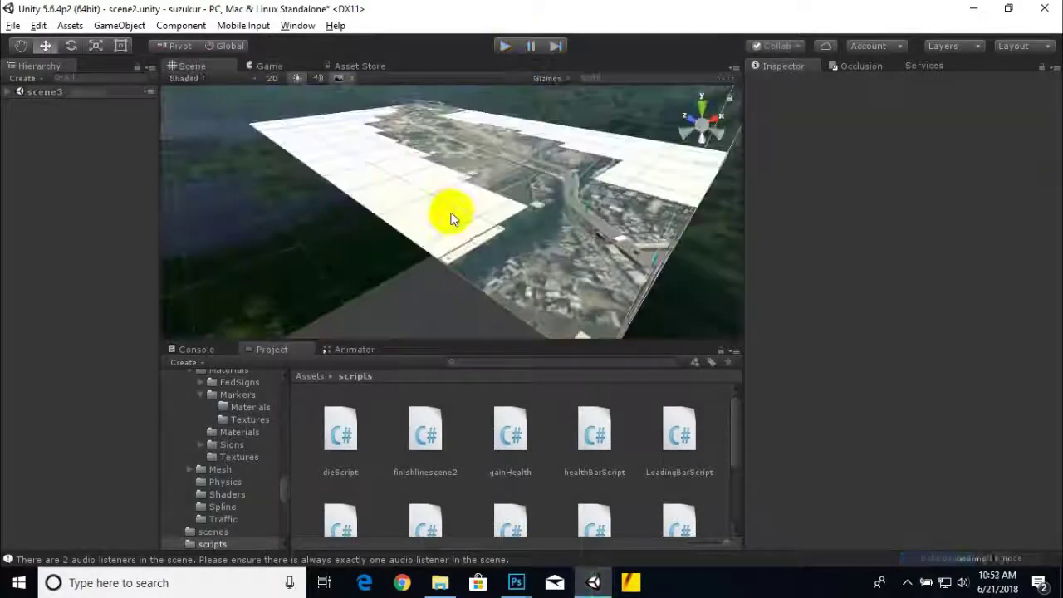
Undo the recent changes to Cube (3) until it is back under the finish banner, and frame it in the scene
{"action": "scroll", "coordinate": [440, 213], "scroll_direction": "down", "scroll_amount": 3}
{"action": "scroll", "coordinate": [439, 212], "scroll_direction": "up", "scroll_amount": 9}
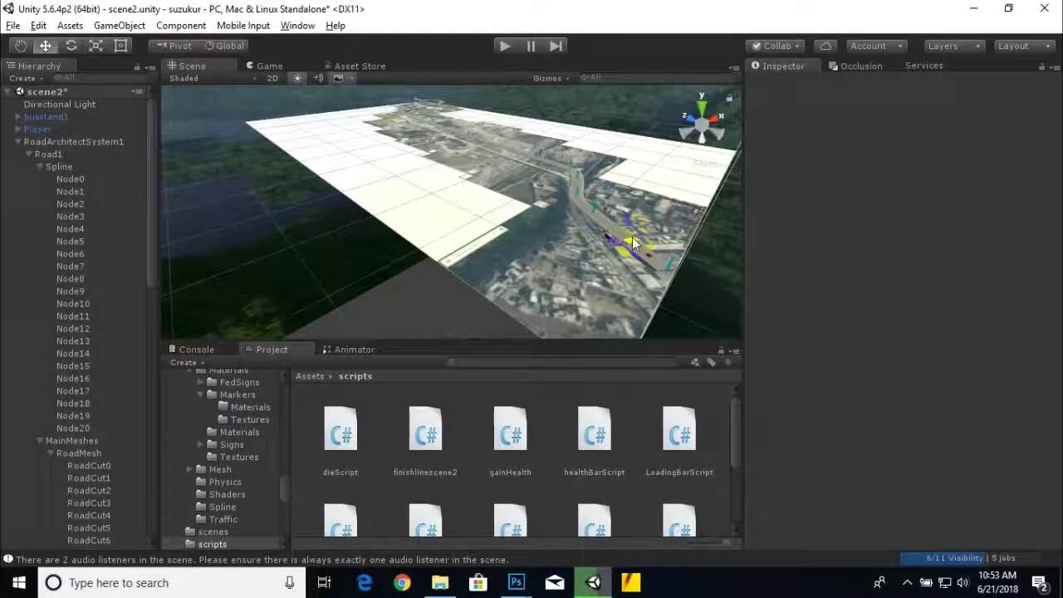
{"action": "left_click", "coordinate": [631, 236]}
{"action": "key", "text": "ctrl+z"}
{"action": "key", "text": "ctrl+z"}
{"action": "key", "text": "ctrl+z"}
{"action": "key", "text": "ctrl+z"}
{"action": "key", "text": "ctrl+z"}
{"action": "key", "text": "ctrl+z"}
{"action": "key", "text": "ctrl+z"}
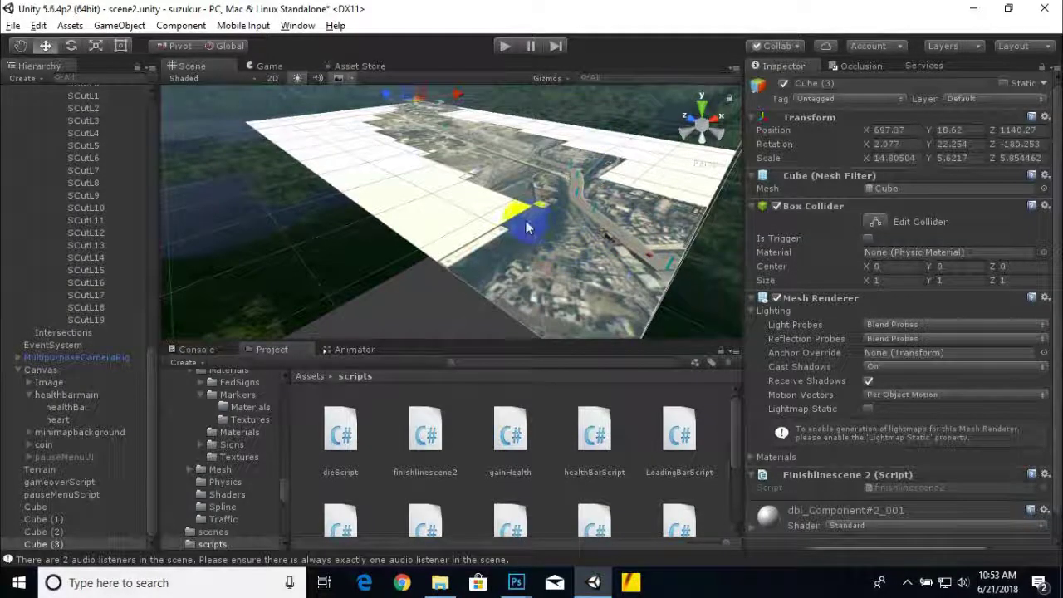
{"action": "key", "text": "f"}
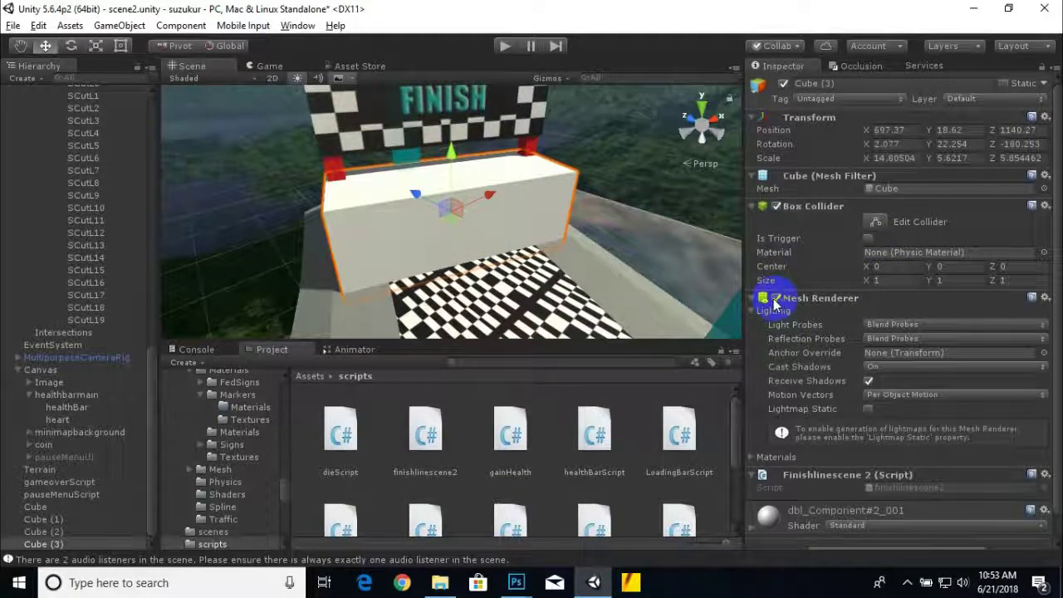
Create an empty game object at the finish line and name it finishpoint
{"action": "left_click", "coordinate": [512, 229]}
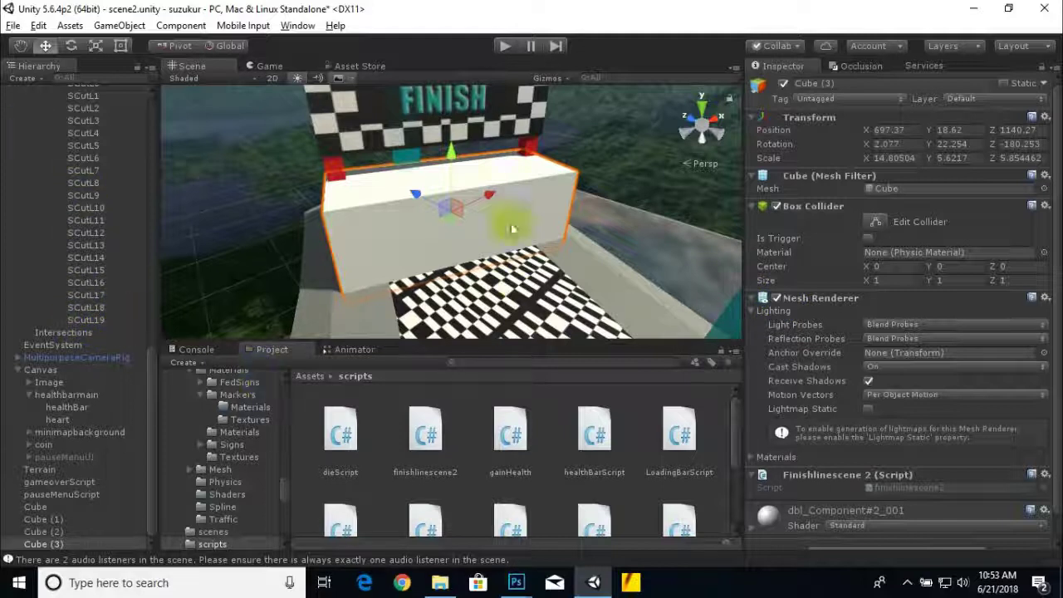
{"action": "scroll", "coordinate": [397, 239], "scroll_direction": "down", "scroll_amount": 4}
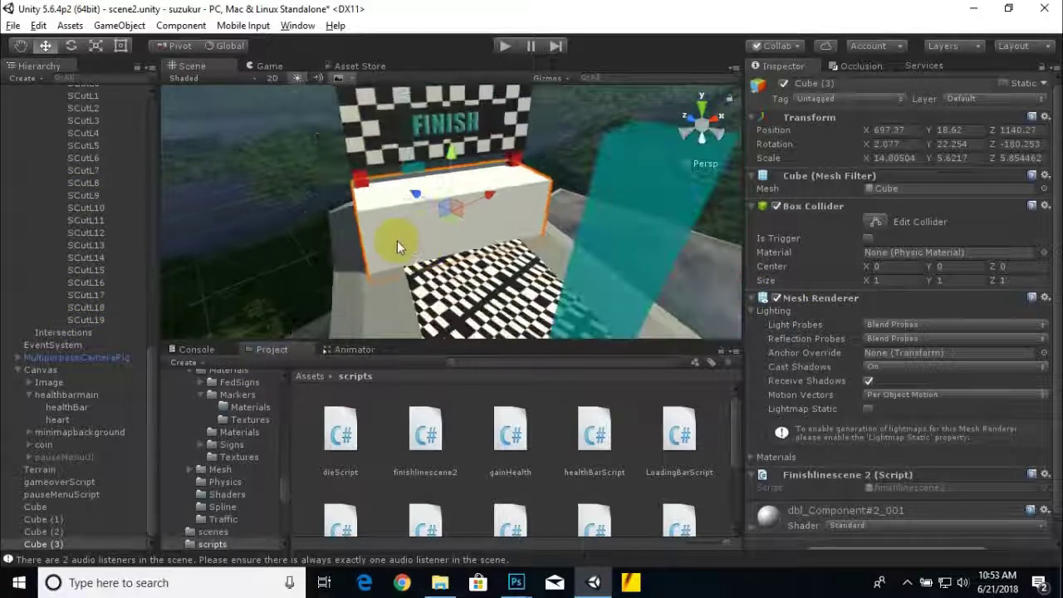
{"action": "left_click", "coordinate": [33, 80]}
{"action": "left_click", "coordinate": [58, 95]}
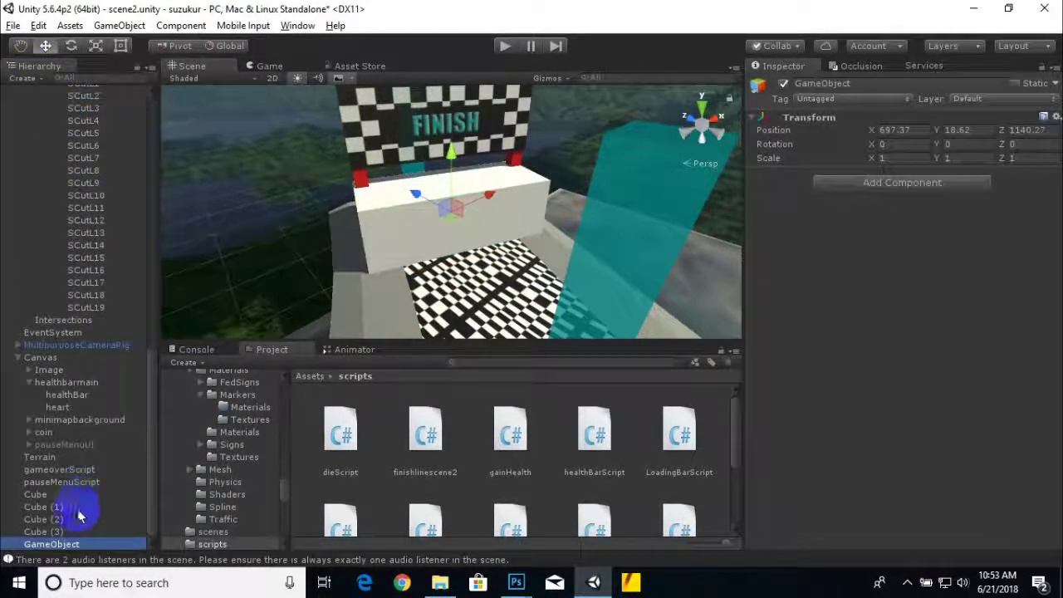
{"action": "right_click", "coordinate": [73, 543]}
{"action": "left_click", "coordinate": [166, 311]}
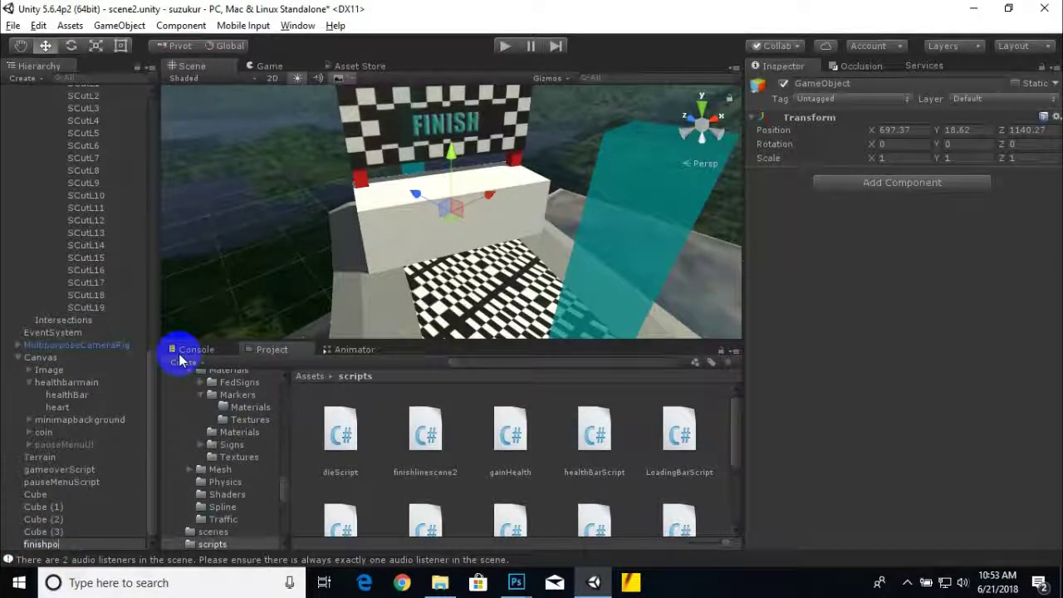
{"action": "type", "text": "finishpoint"}
{"action": "key", "text": "Return"}
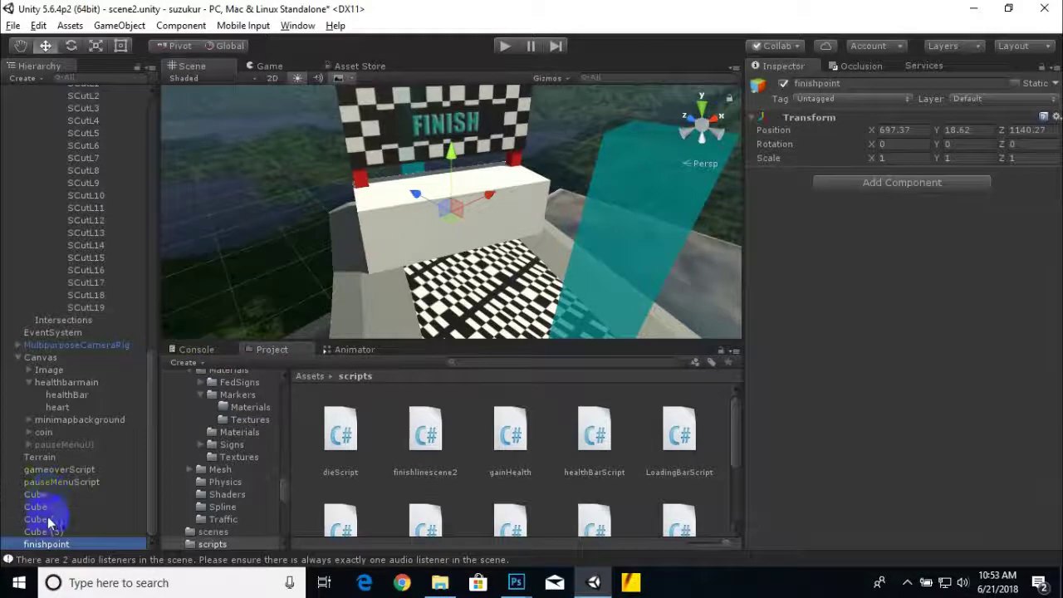
Make Cube, Cube (1), Cube (2) and Cube (3) children of the finishpoint object
{"action": "left_click", "coordinate": [52, 530]}
{"action": "left_click", "coordinate": [52, 519], "text": "ctrl"}
{"action": "left_click", "coordinate": [55, 507], "text": "shift"}
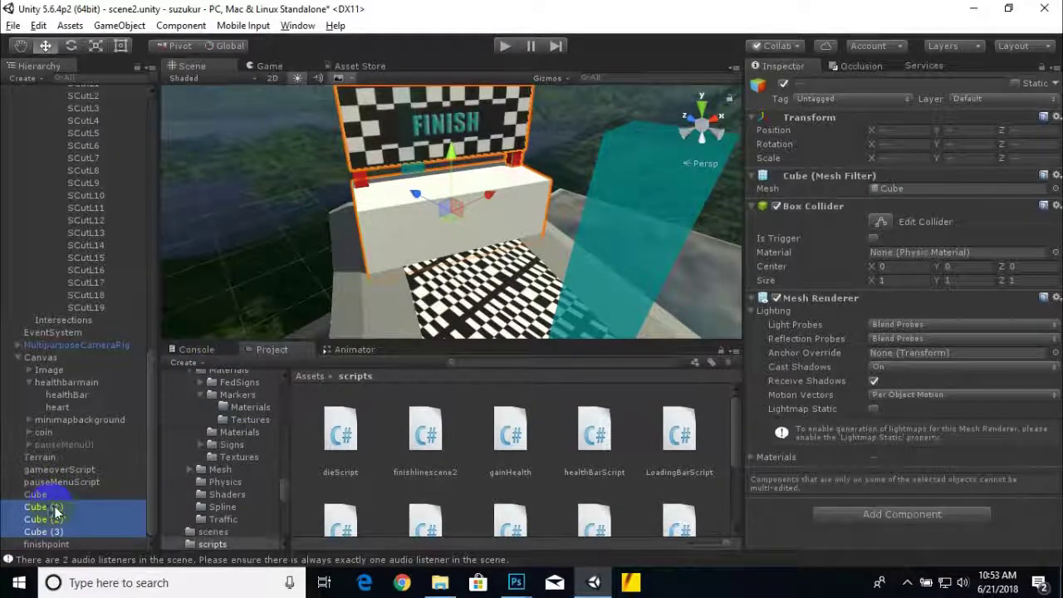
{"action": "left_click", "coordinate": [37, 495], "text": "shift"}
{"action": "key", "text": "f"}
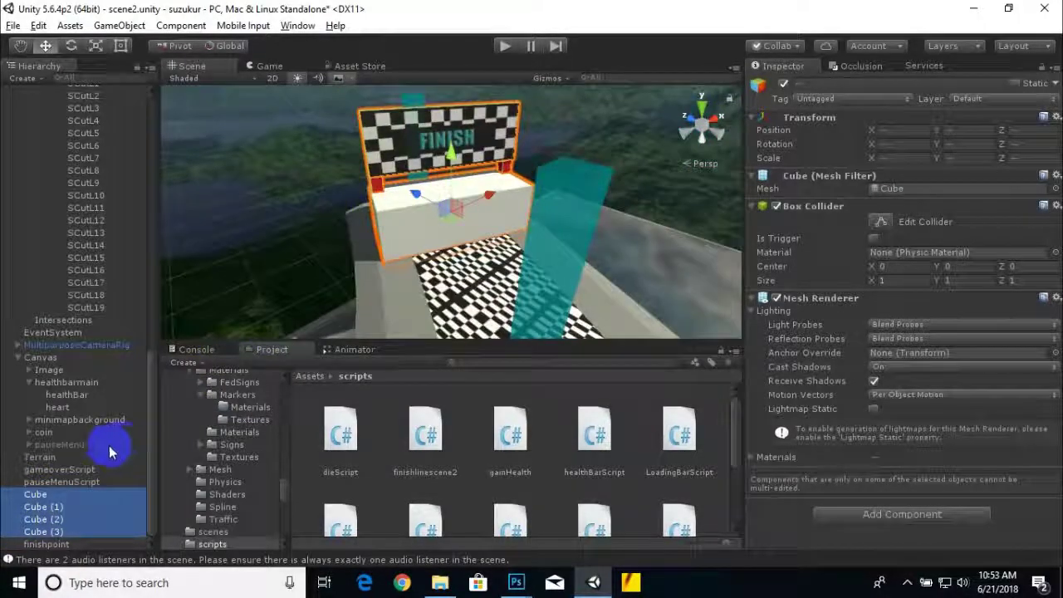
{"action": "left_click_drag", "start_coordinate": [63, 546], "coordinate": [66, 547]}
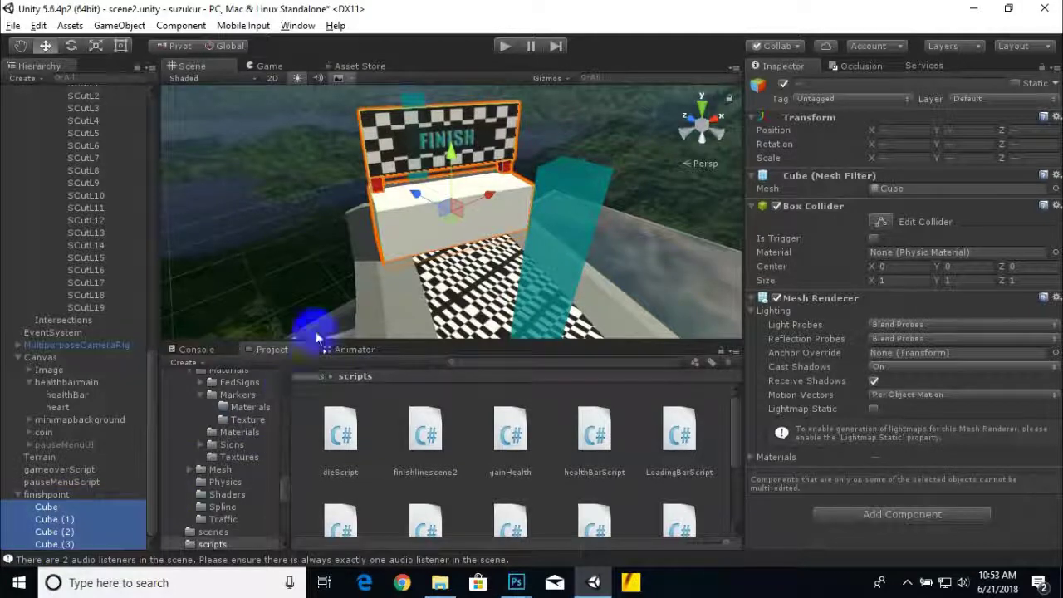
Try moving the whole finishpoint group along its X axis and undo the move
{"action": "left_click", "coordinate": [37, 496]}
{"action": "left_click_drag", "start_coordinate": [491, 197], "coordinate": [516, 275]}
{"action": "key", "text": "ctrl+z"}
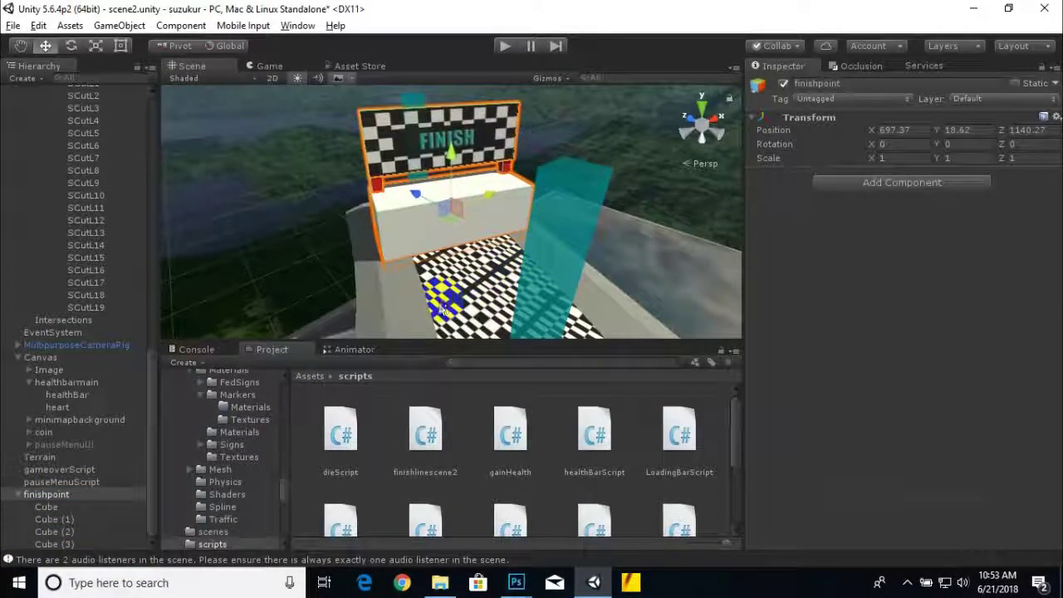
Hide the white block Cube (3) by disabling its Mesh Renderer and save the scene
{"action": "left_click", "coordinate": [323, 249]}
{"action": "key", "text": "ctrl+s"}
{"action": "left_click", "coordinate": [380, 247]}
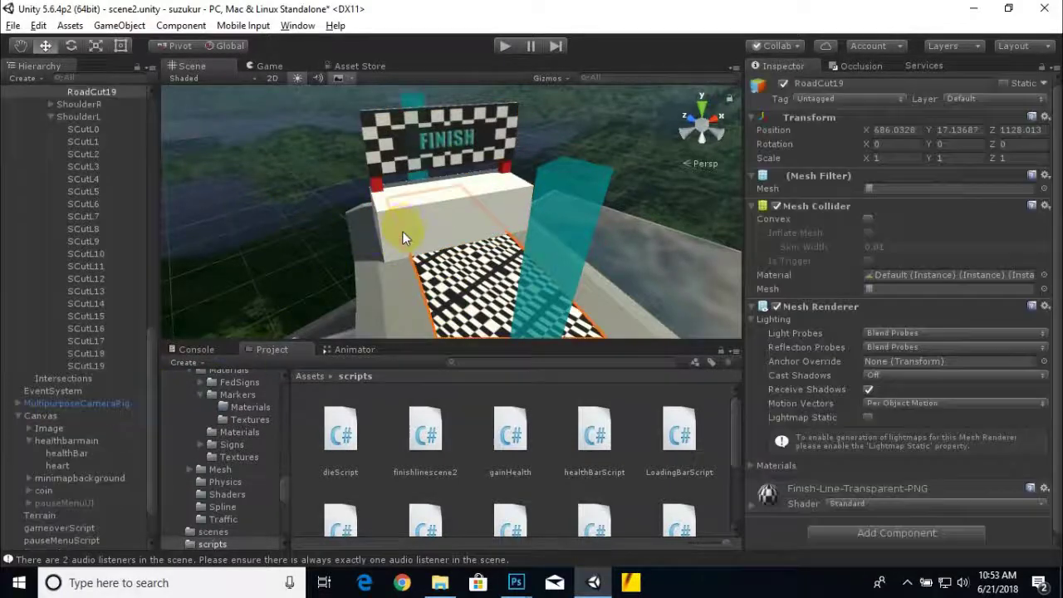
{"action": "left_click", "coordinate": [401, 209]}
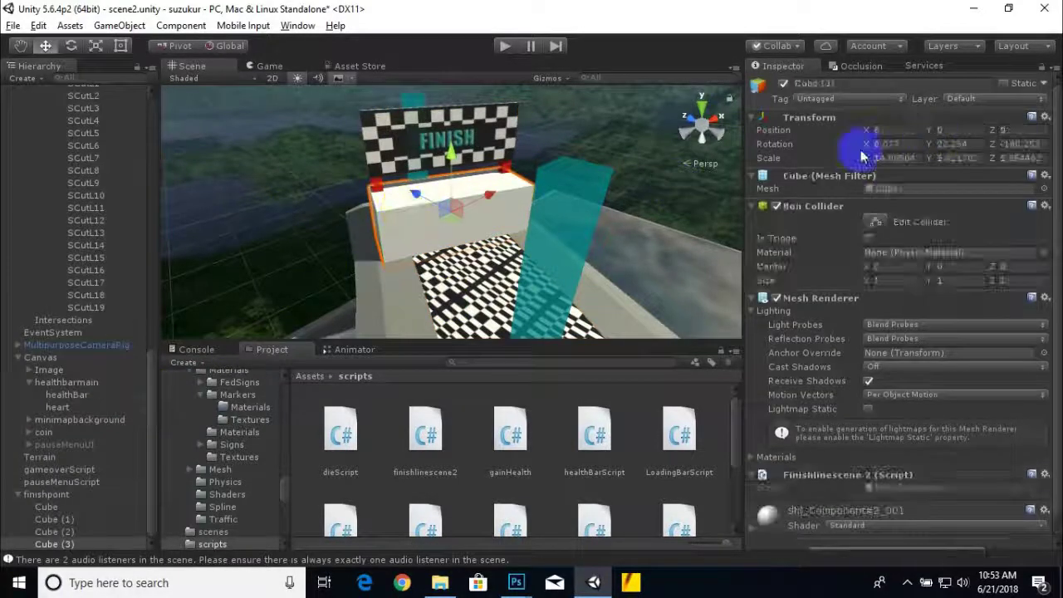
{"action": "left_click", "coordinate": [776, 297]}
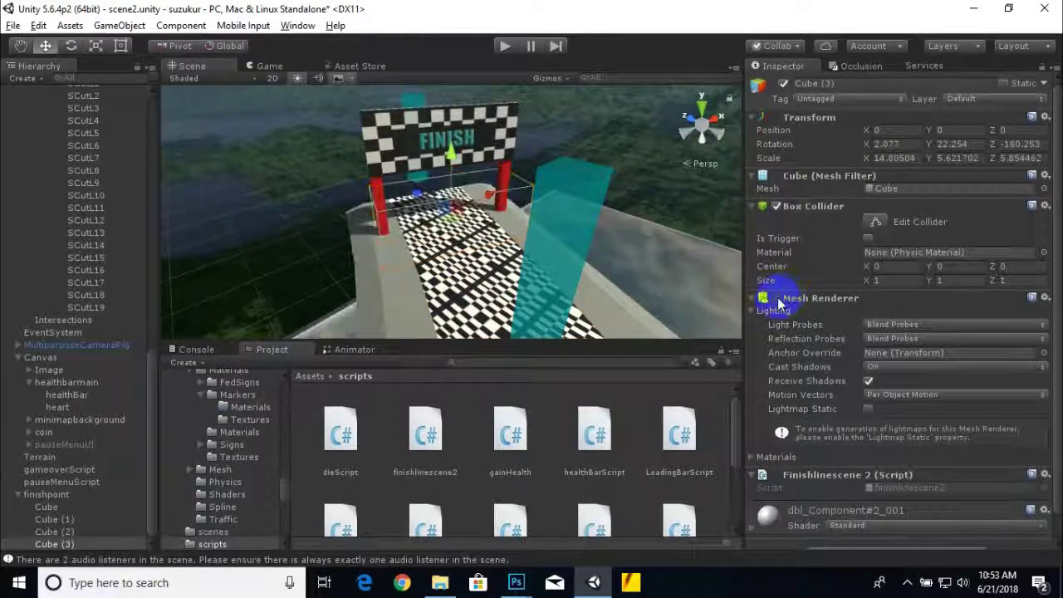
{"action": "left_click", "coordinate": [264, 140]}
{"action": "scroll", "coordinate": [272, 156], "scroll_direction": "down", "scroll_amount": 4}
{"action": "key", "text": "ctrl+s"}
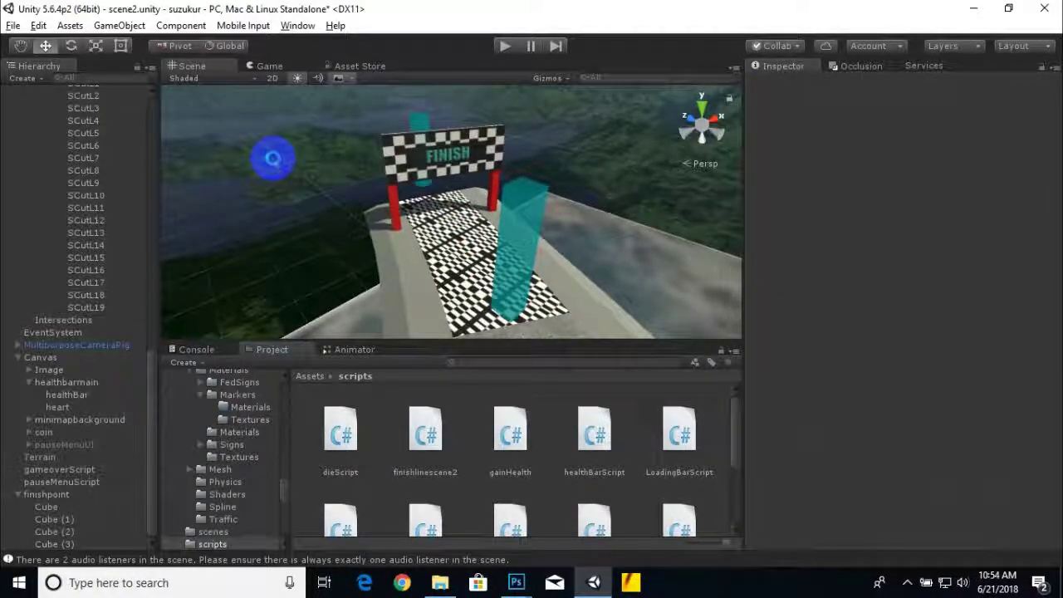
{"action": "key", "text": "ctrl+s"}
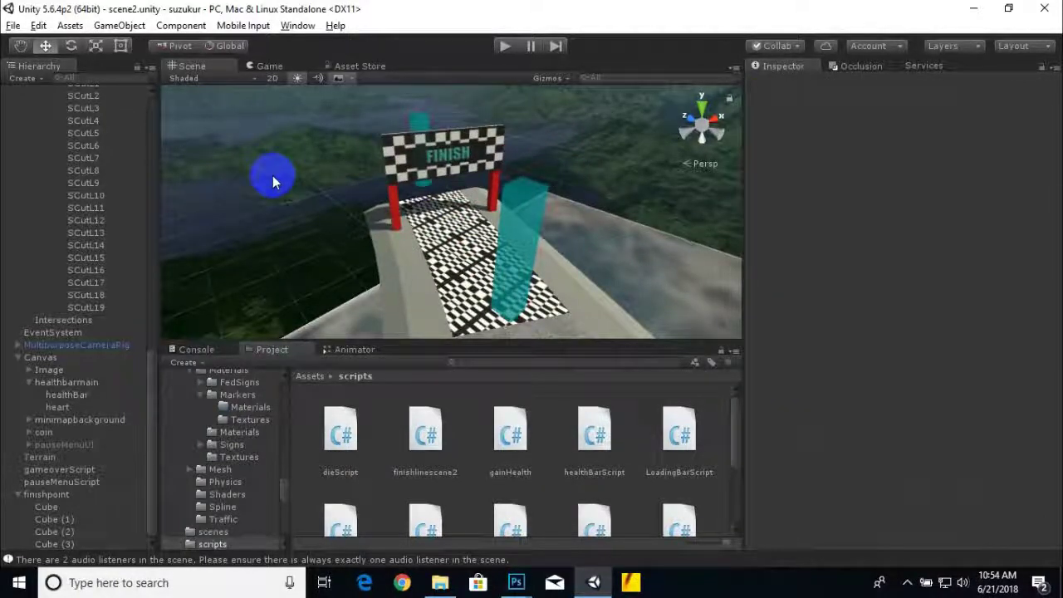